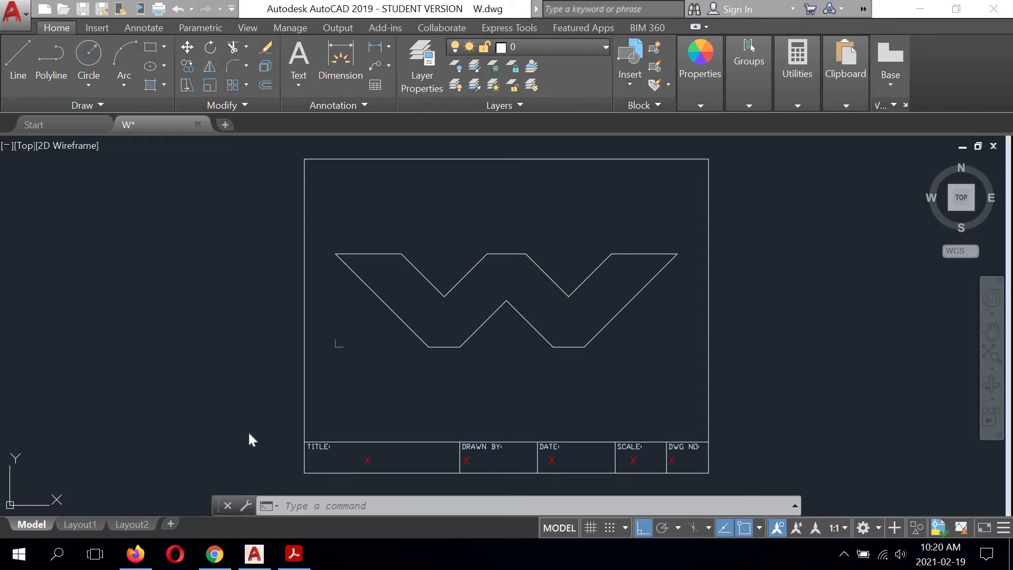
Review the W.pdf reference drawing and the dimension spacing notes under the single-view drawing files on the course page in Chrome
click(294, 559)
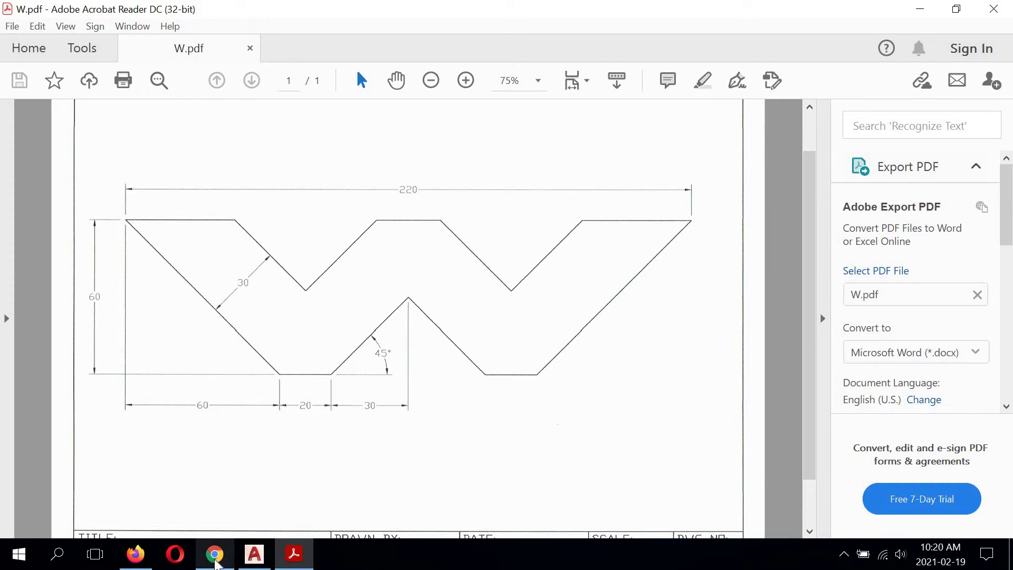
click(214, 554)
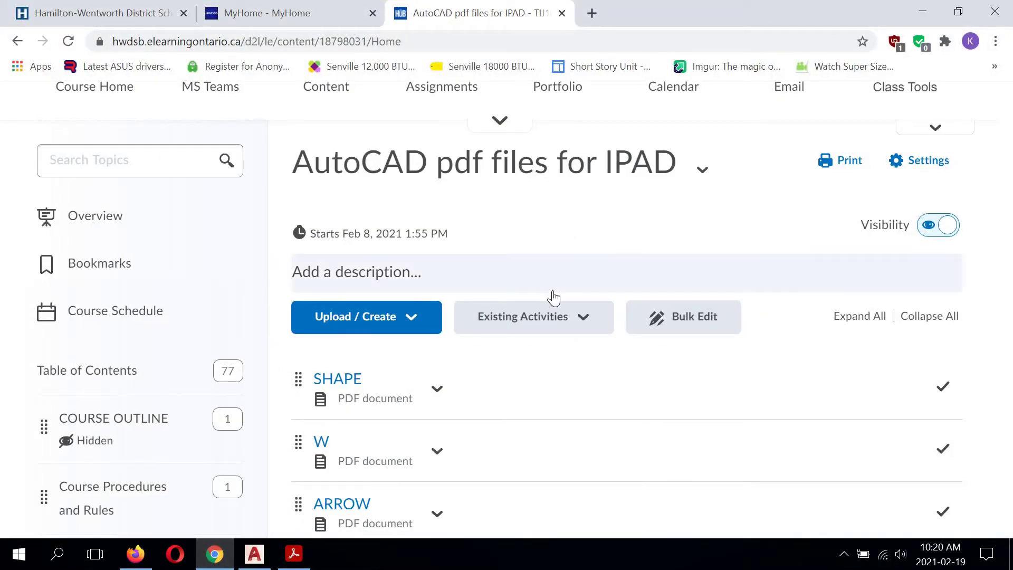
scroll(579, 313, up, 3)
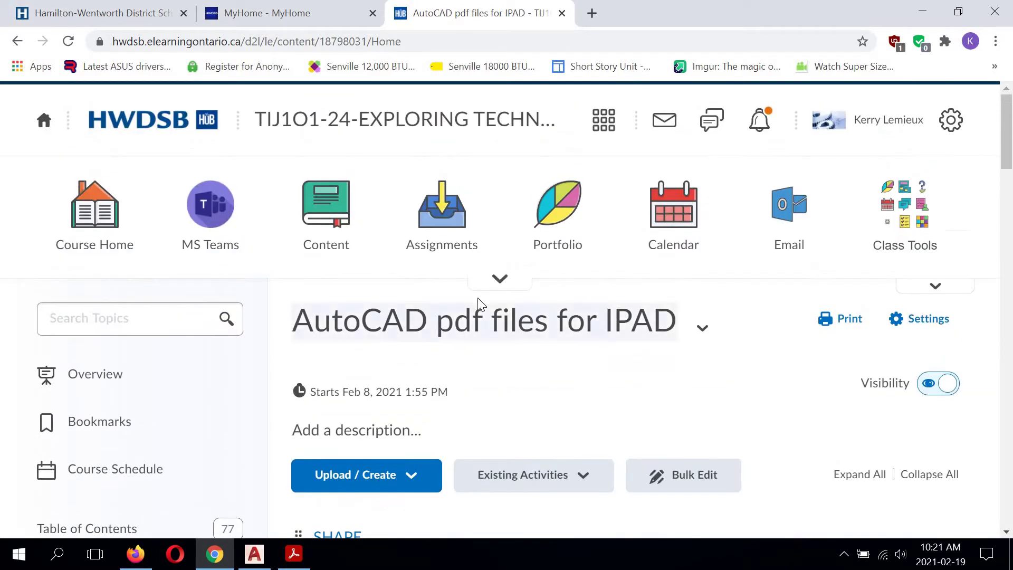
scroll(479, 302, down, 3)
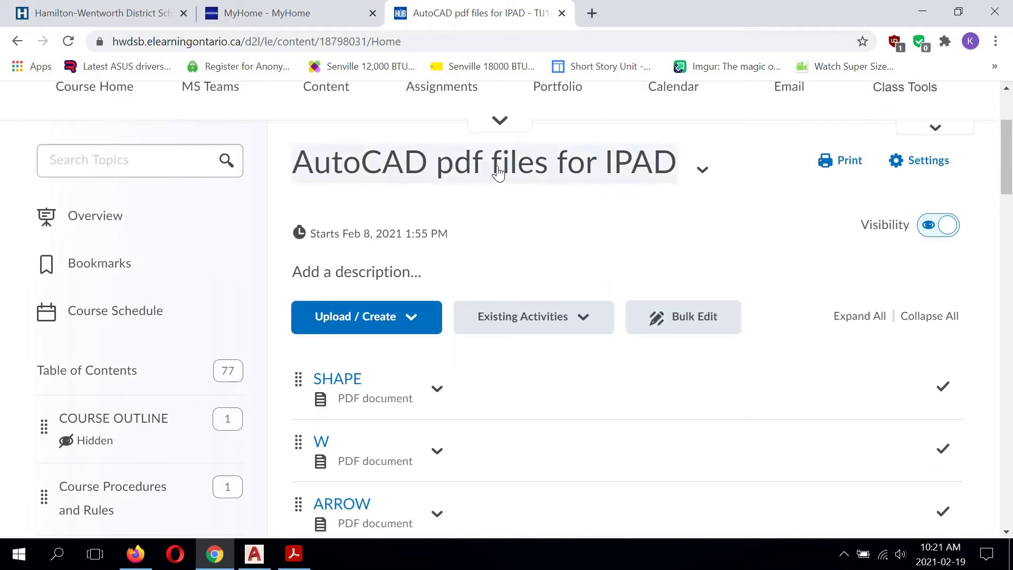
scroll(304, 422, down, 1)
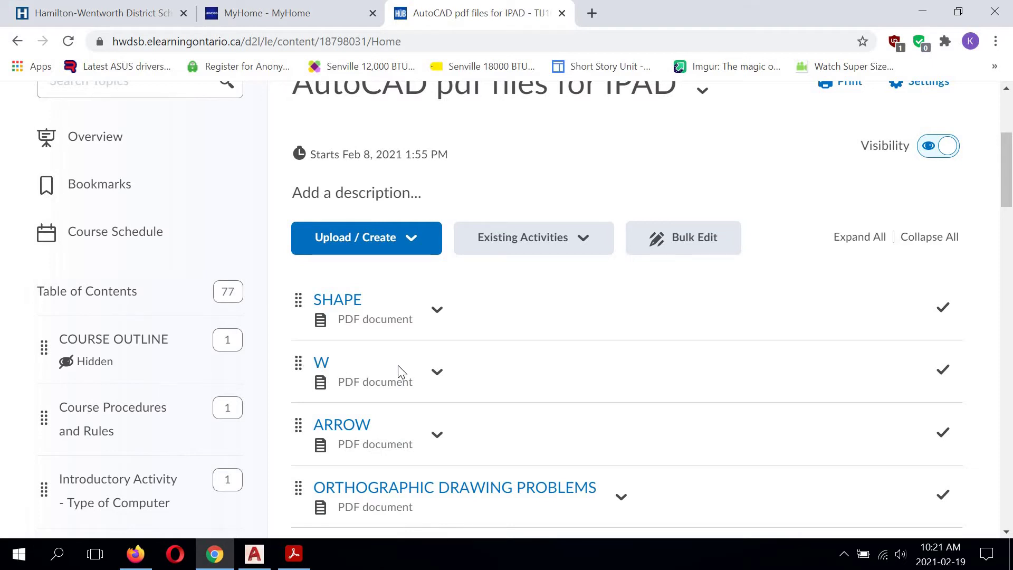
click(294, 555)
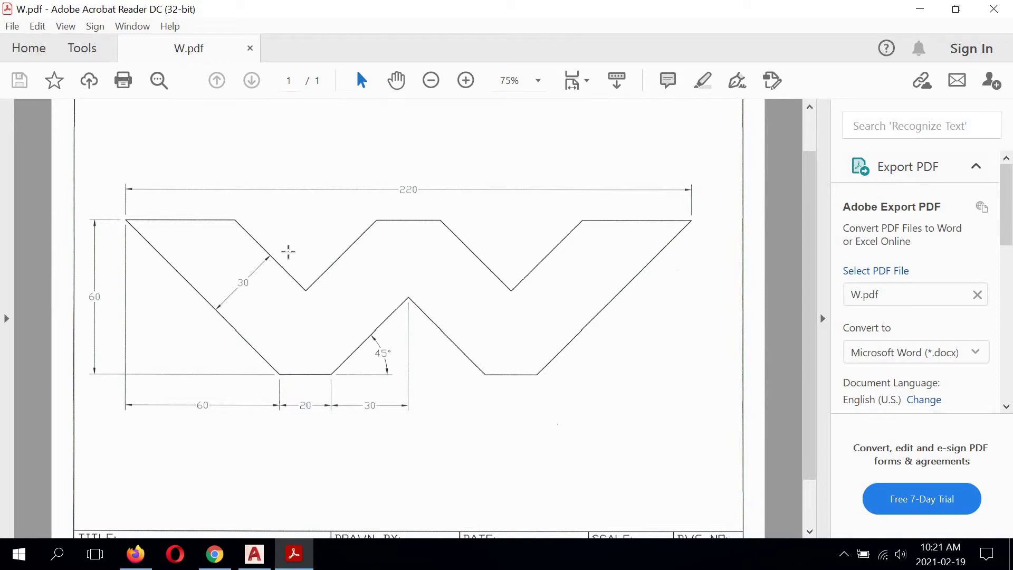
click(214, 553)
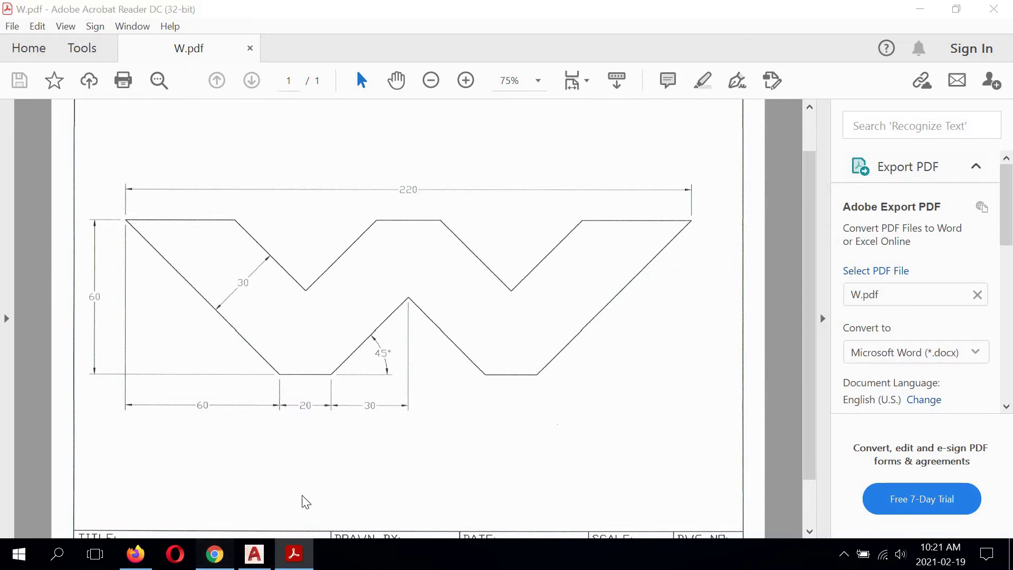
scroll(480, 420, down, 8)
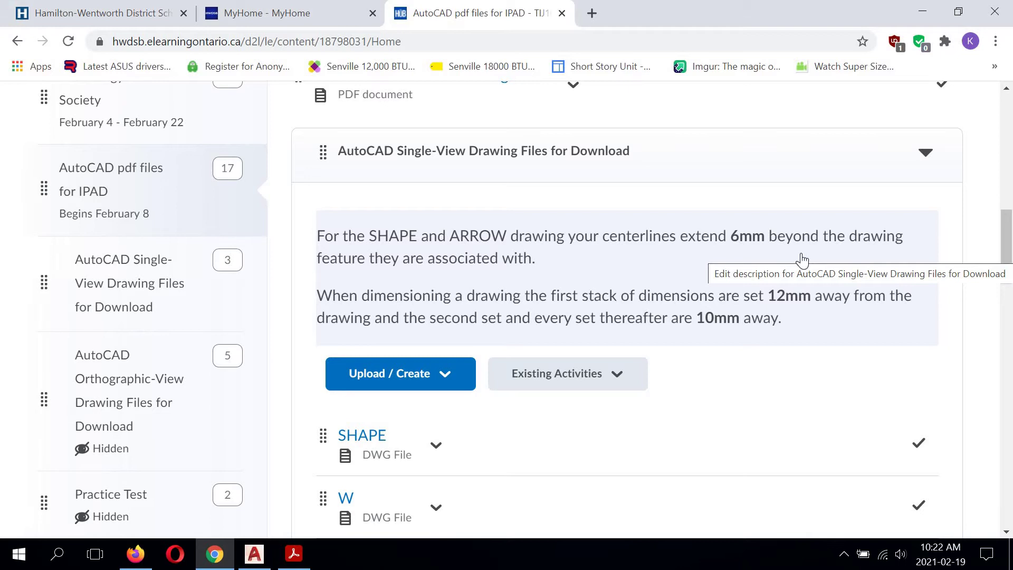
Switch to AutoCAD and add a vertical linear dimension from the W's lower-left corner to its upper-left corner, placing it at the upper-left corner
click(254, 553)
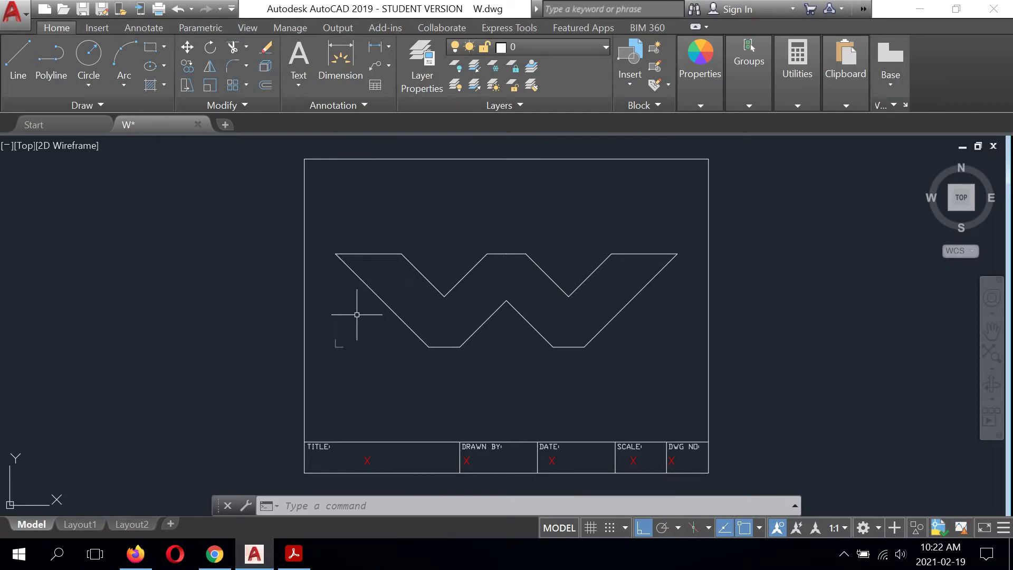
scroll(335, 296, up, 5)
mouse_move(349, 303)
middle_down()
mouse_move(260, 303)
mouse_move(258, 311)
middle_up()
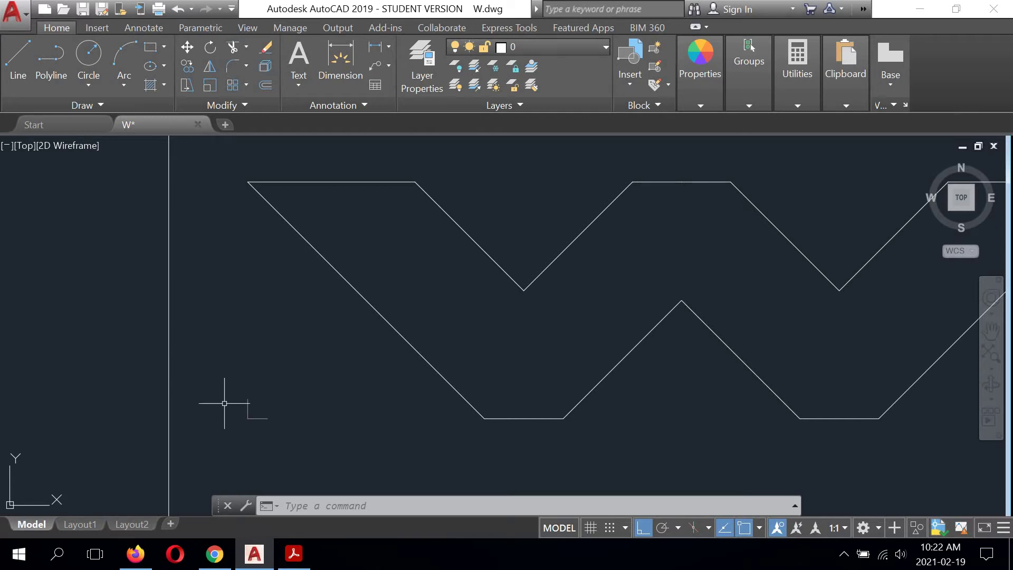
scroll(285, 390, down, 2)
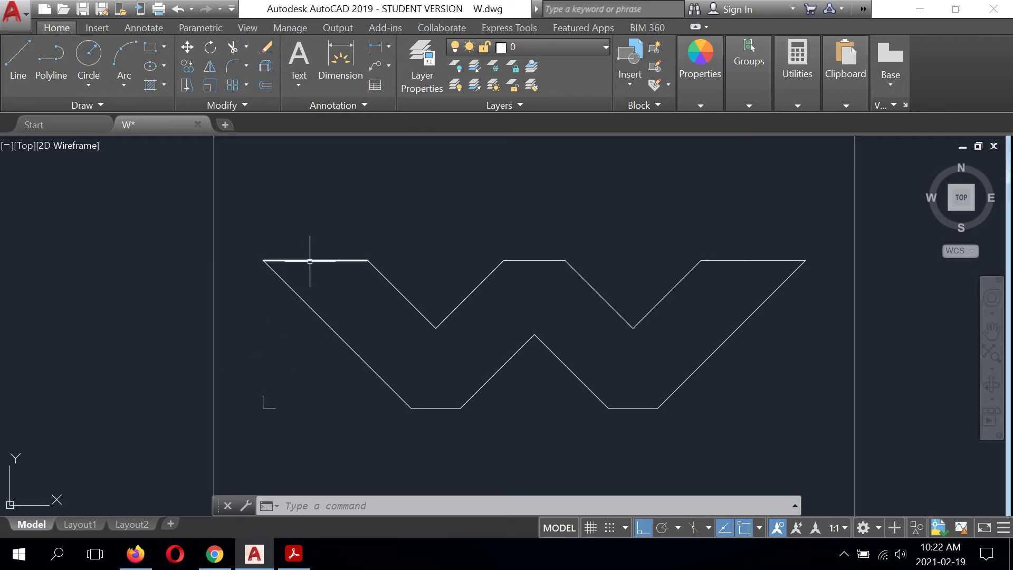
click(388, 47)
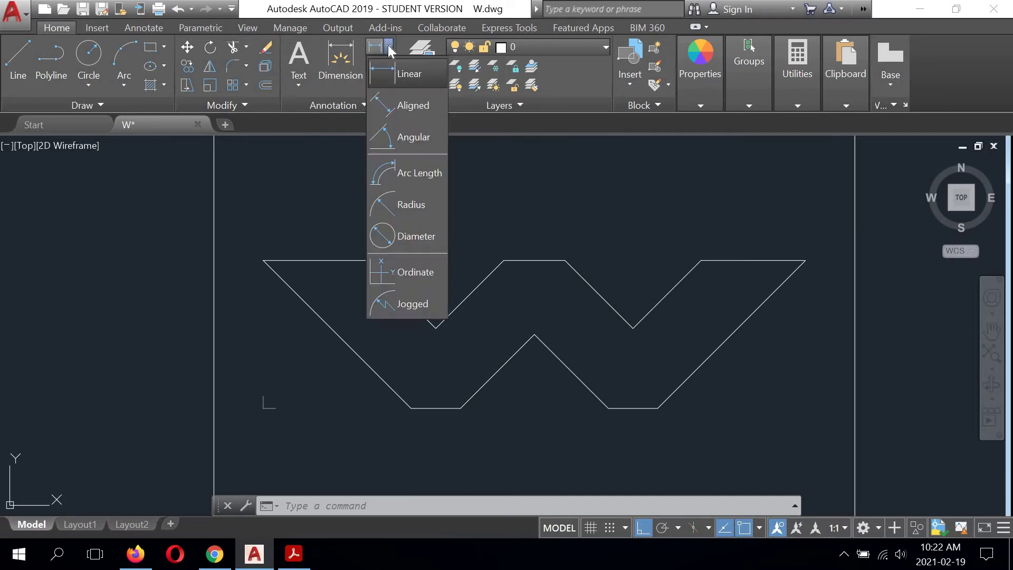
click(404, 75)
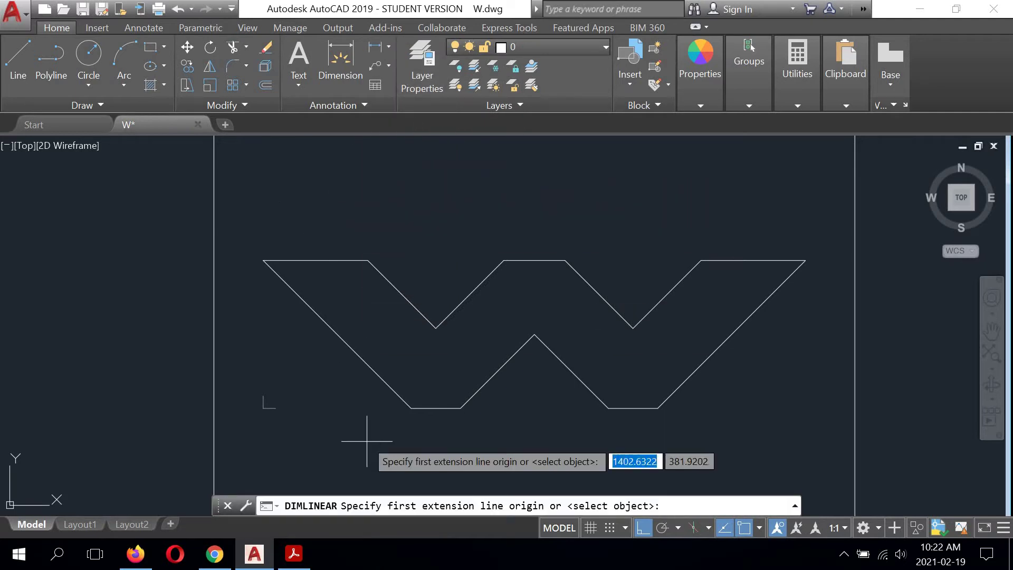
click(411, 408)
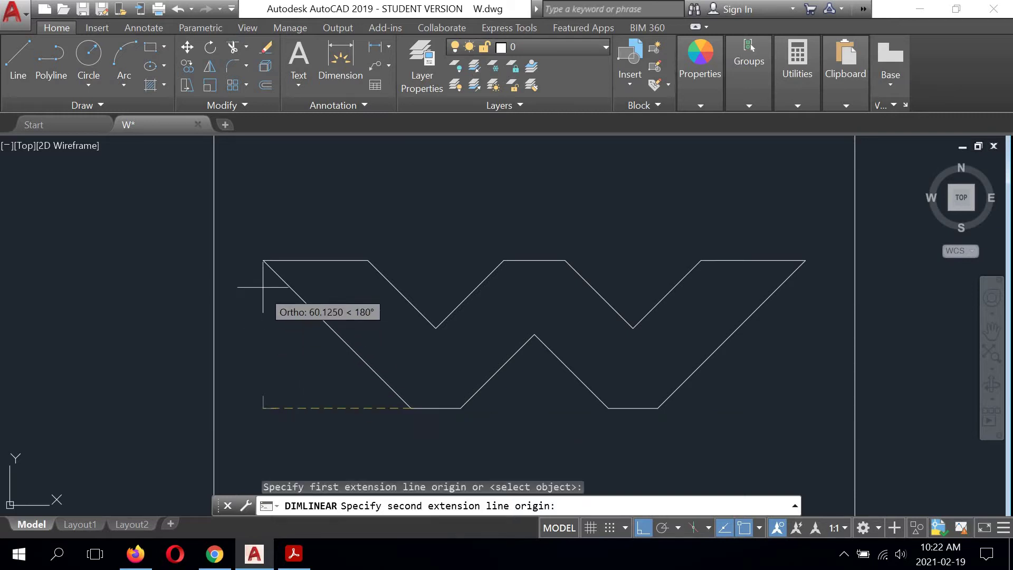
click(263, 260)
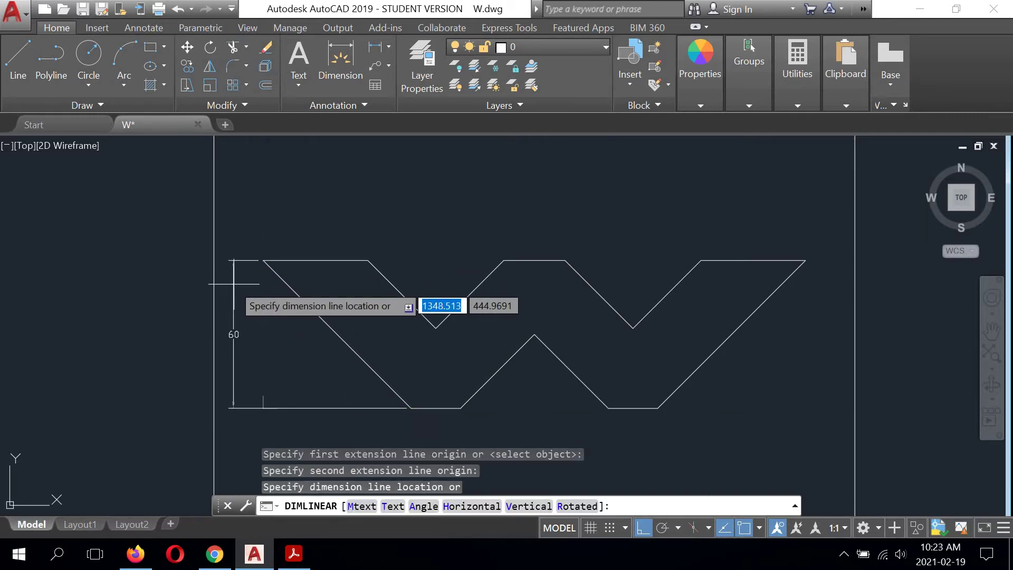
click(263, 260)
scroll(264, 353, up, 2)
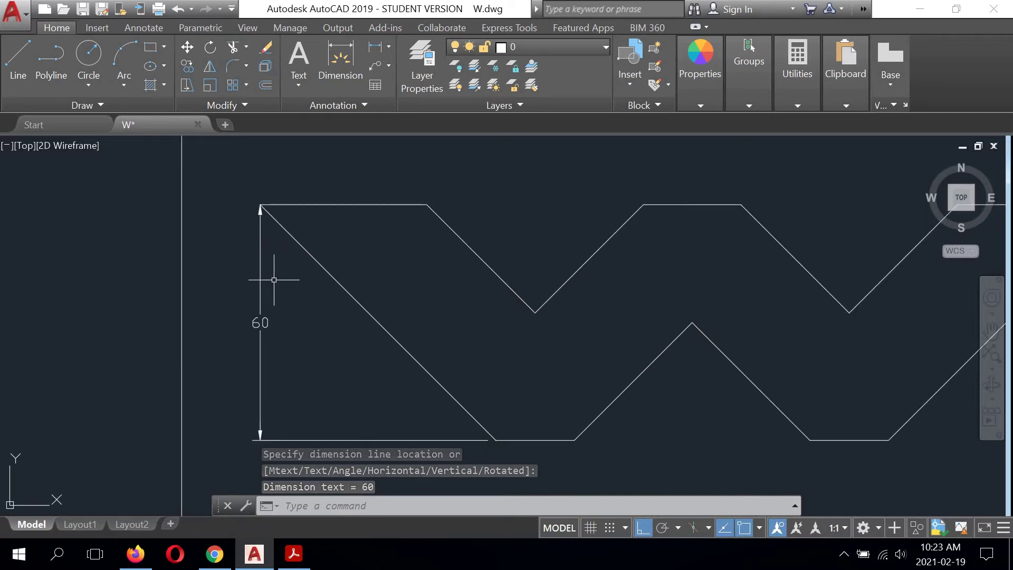
scroll(274, 283, down, 2)
scroll(272, 299, up, 2)
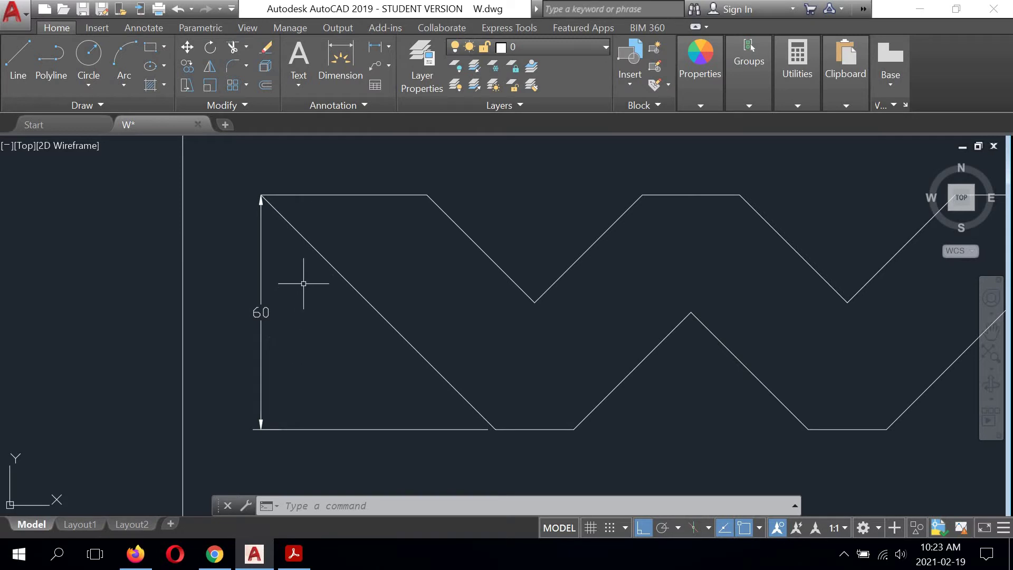
Stretch the W's vertical height dimension 12 mm to the left, away from the shape, and deselect it
click(261, 311)
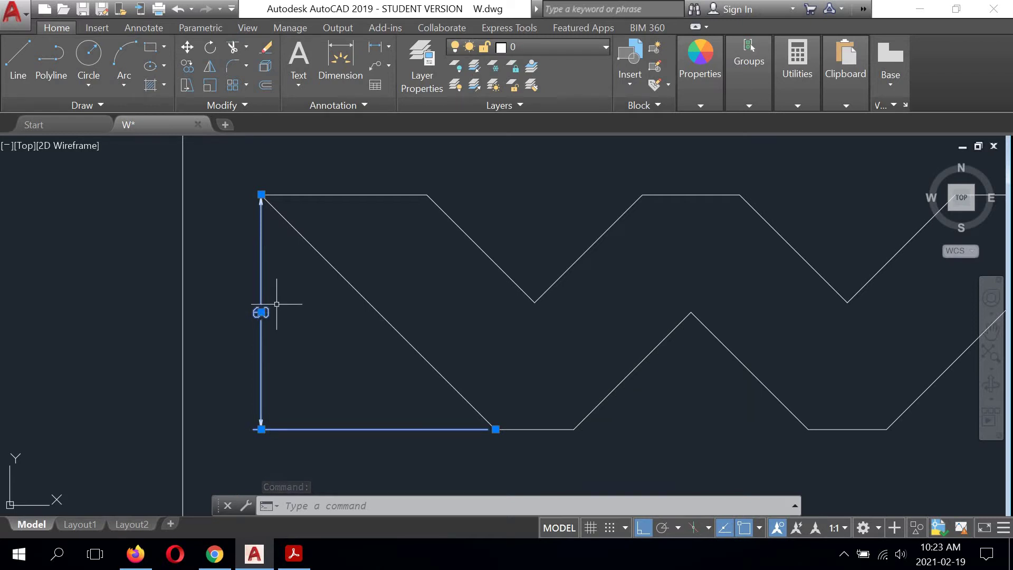
click(261, 312)
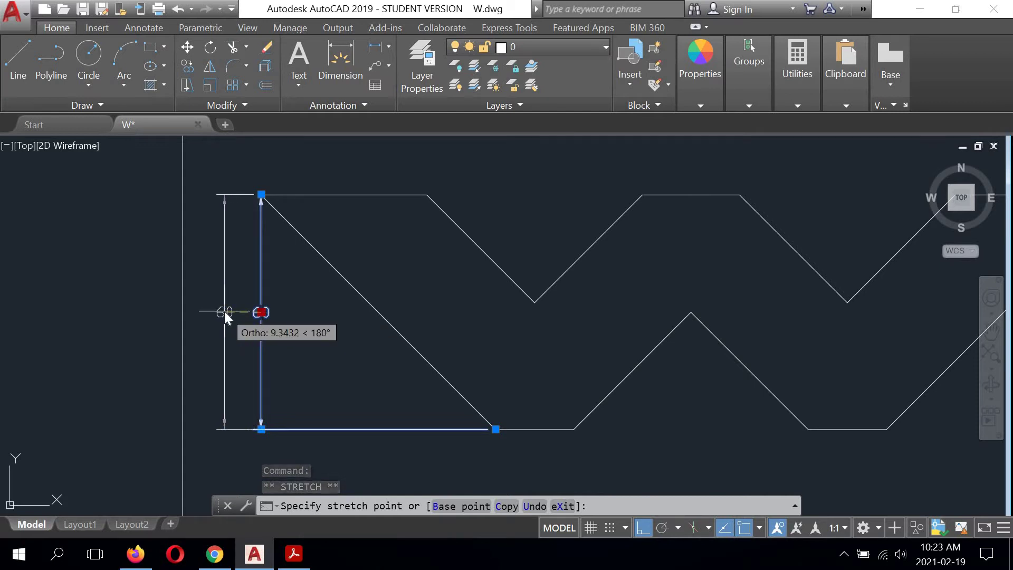
text(12)
key(Return)
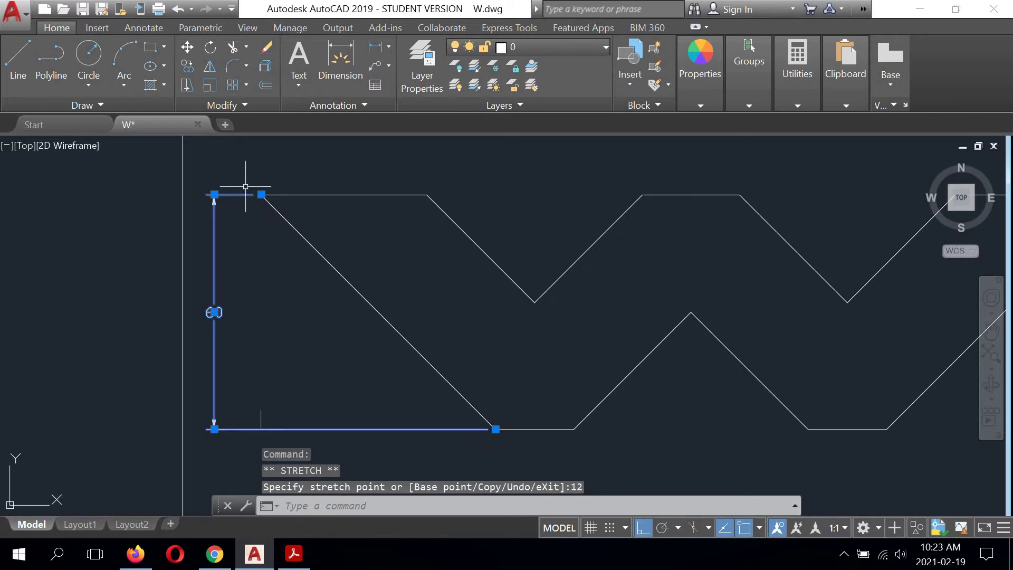
right_click(387, 167)
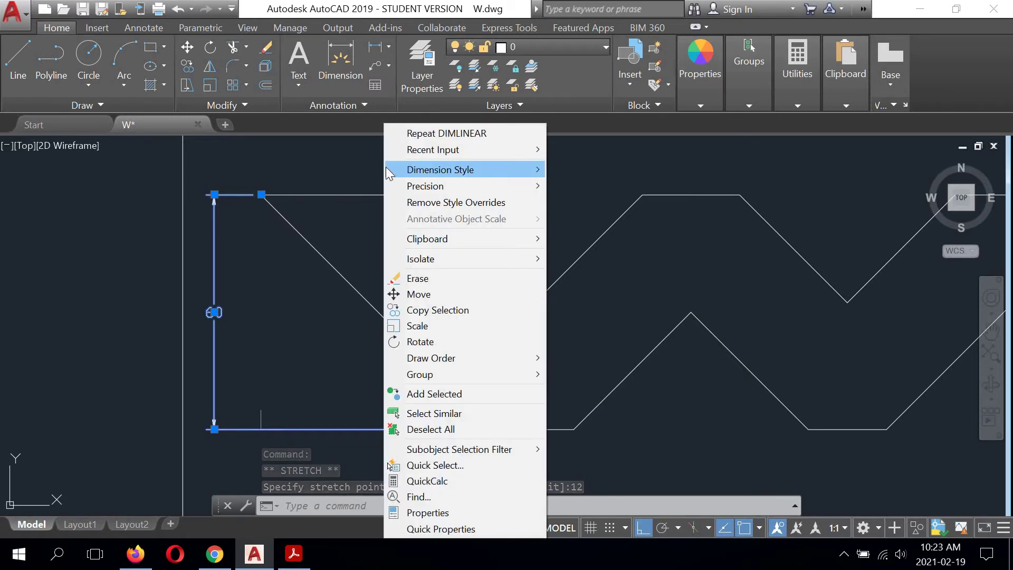
click(362, 156)
key(Escape)
key(Return)
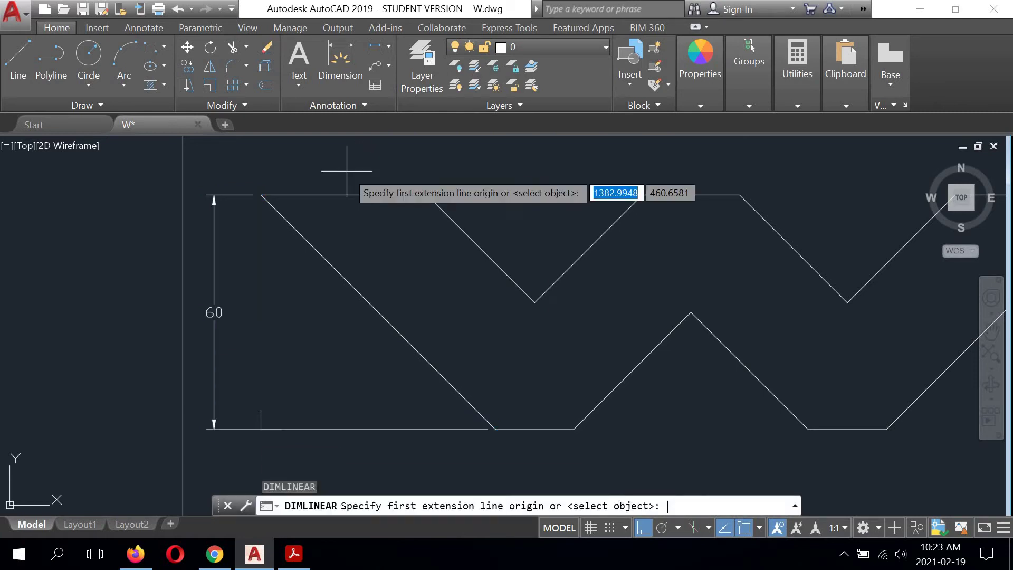
key(Return)
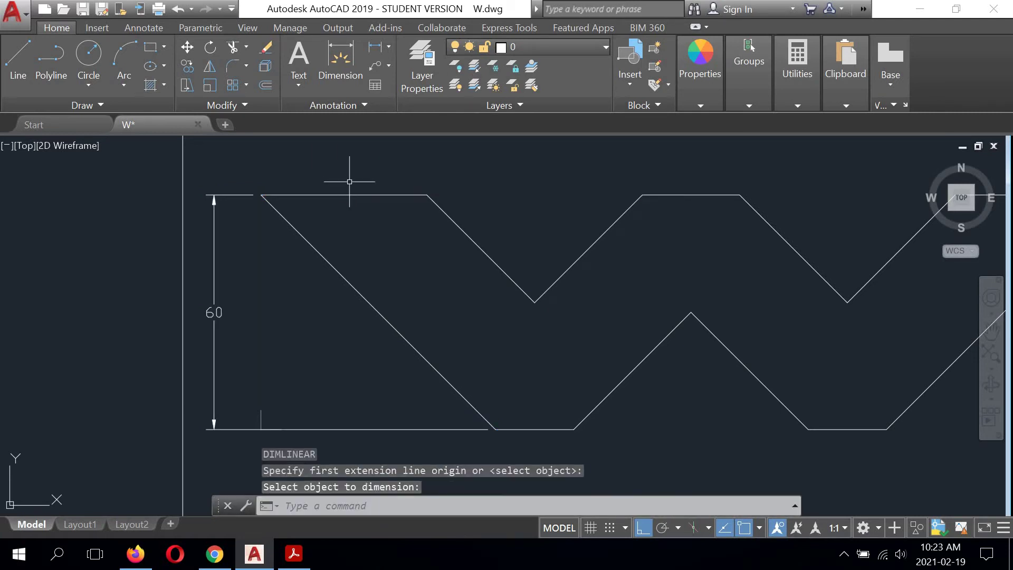
Examine the gaps between the height dimension's extension lines and the lower and upper corners of the W
scroll(362, 265, down, 1)
scroll(289, 380, up, 2)
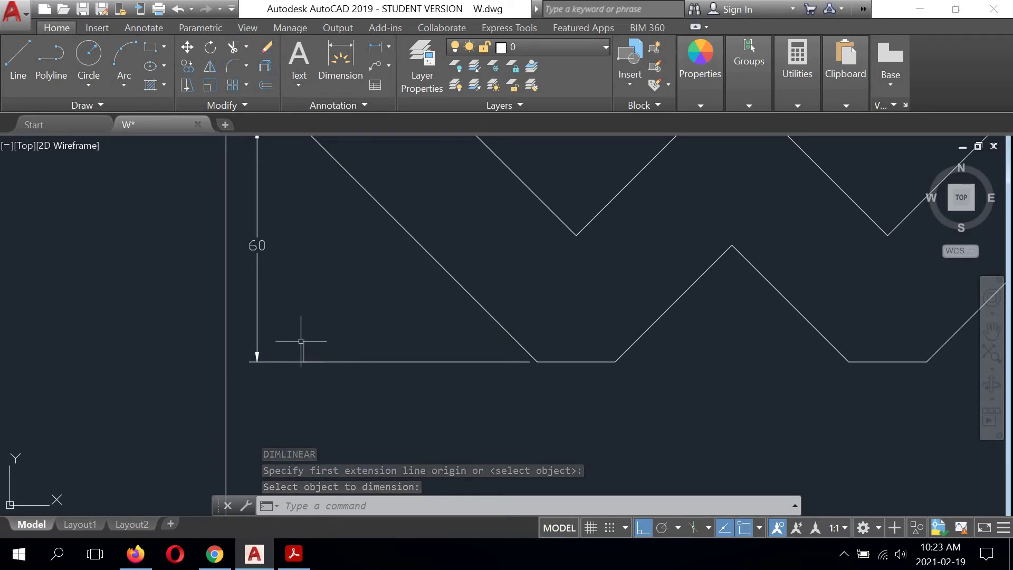
scroll(536, 367, up, 3)
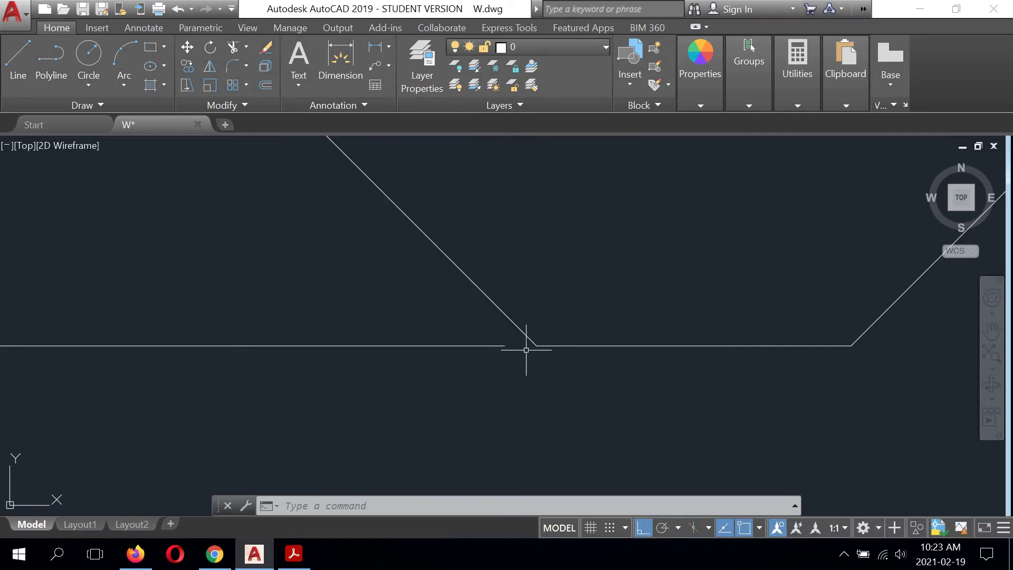
scroll(518, 347, down, 3)
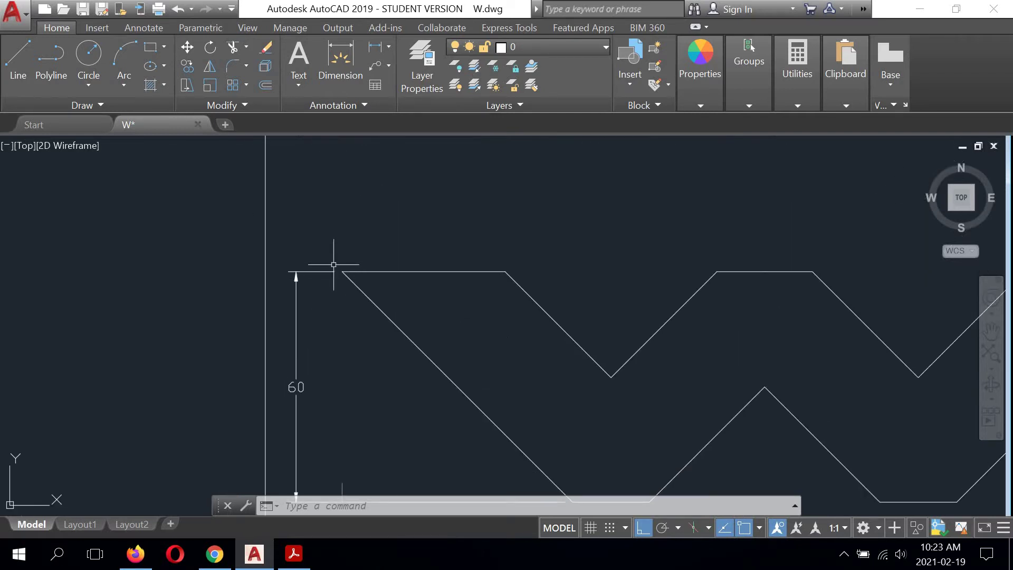
scroll(334, 265, up, 3)
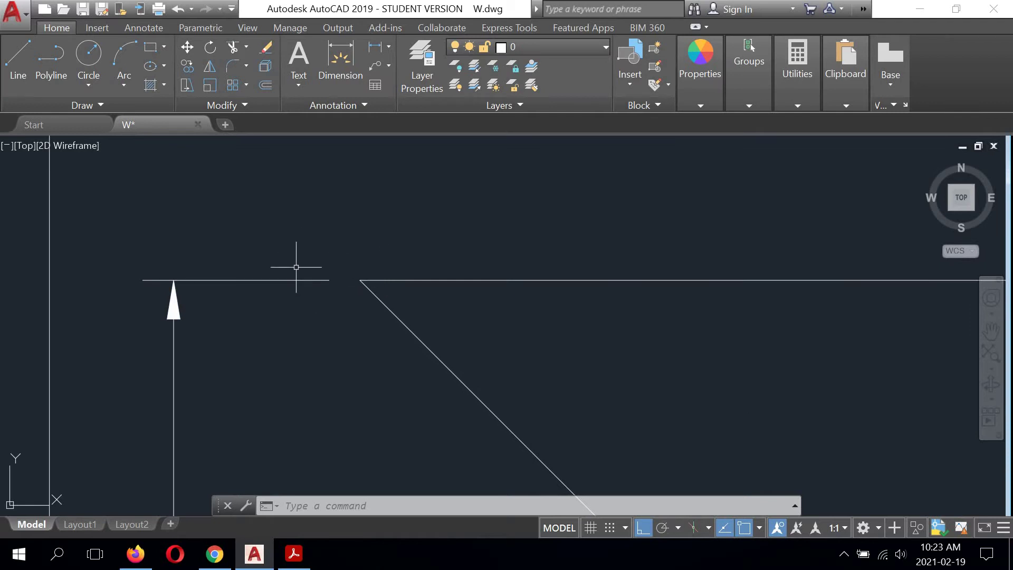
scroll(309, 248, down, 3)
scroll(309, 255, up, 1)
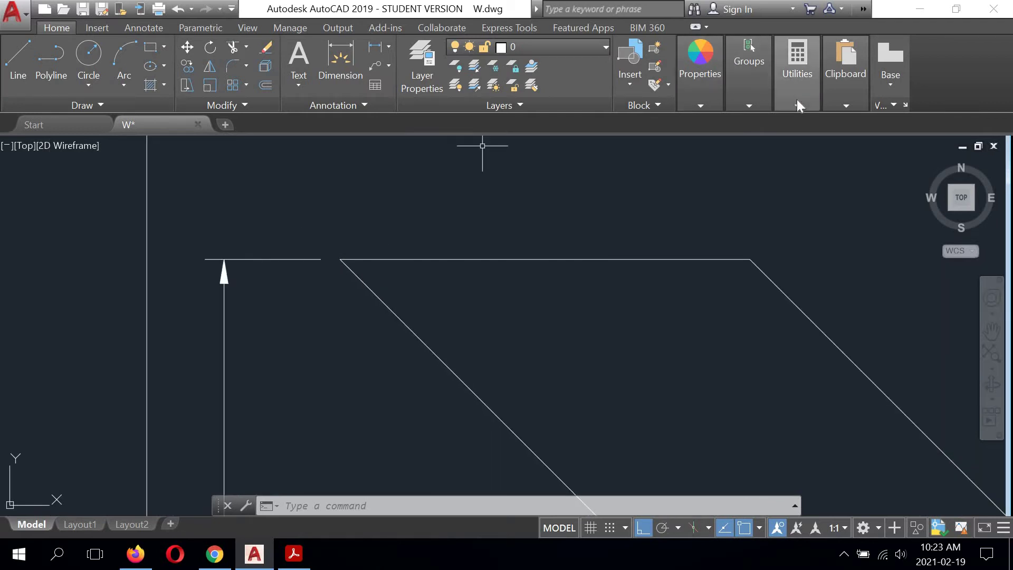
Measure the distance from the height dimension line to the W's upper-left corner, then exit the measurement
click(798, 101)
click(800, 129)
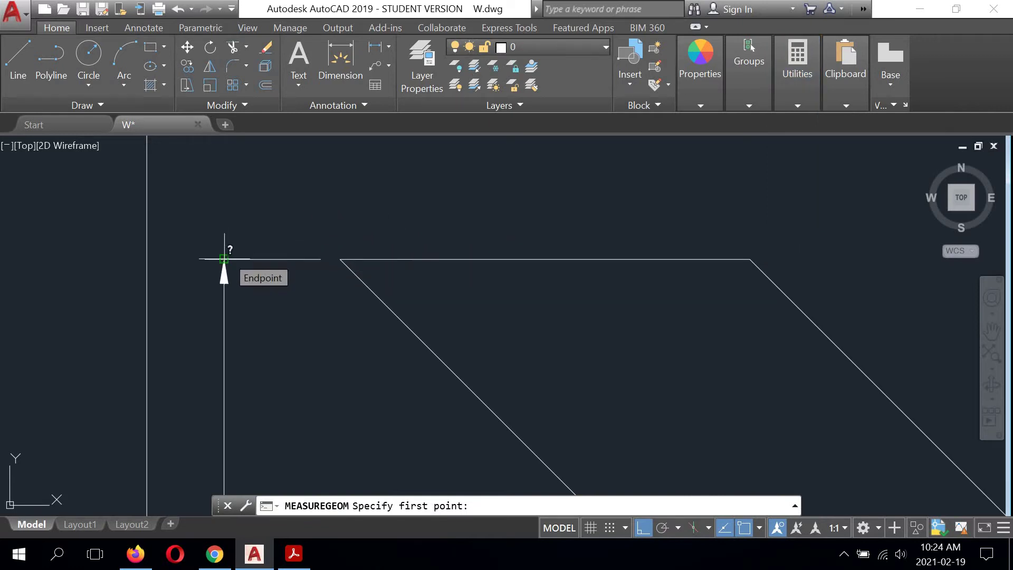
click(224, 259)
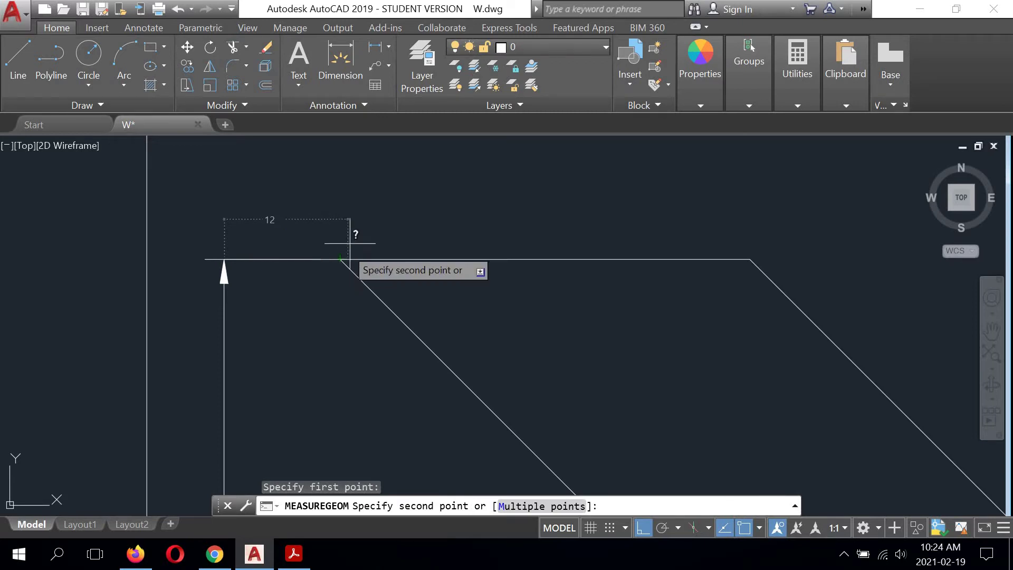
right_click(412, 174)
click(438, 199)
scroll(370, 200, down, 8)
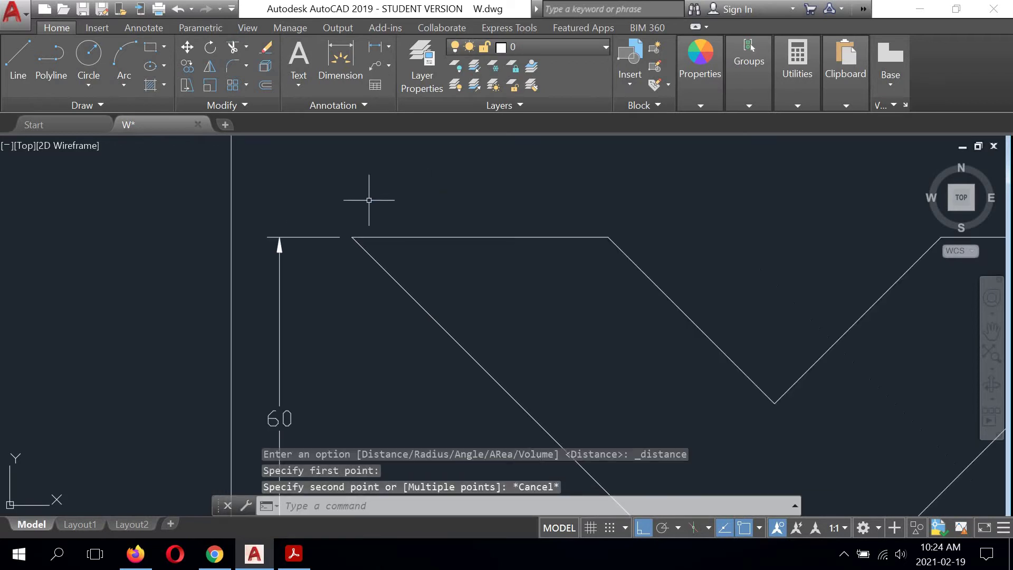
Check the dimension layout on the W.pdf reference drawing in Acrobat Reader and return to the AutoCAD drawing
middle_drag(493, 279, 413, 252)
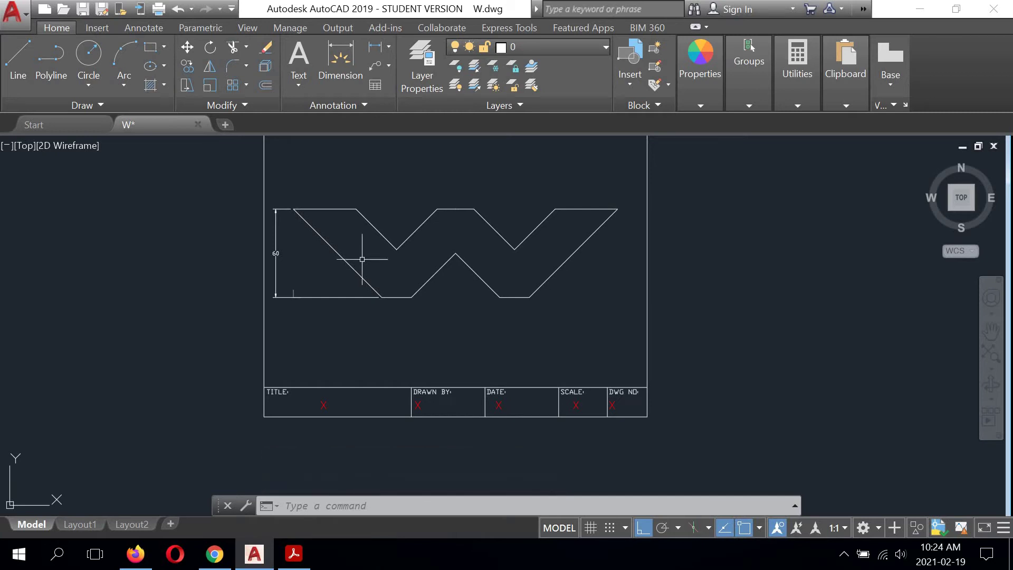
scroll(298, 235, up, 2)
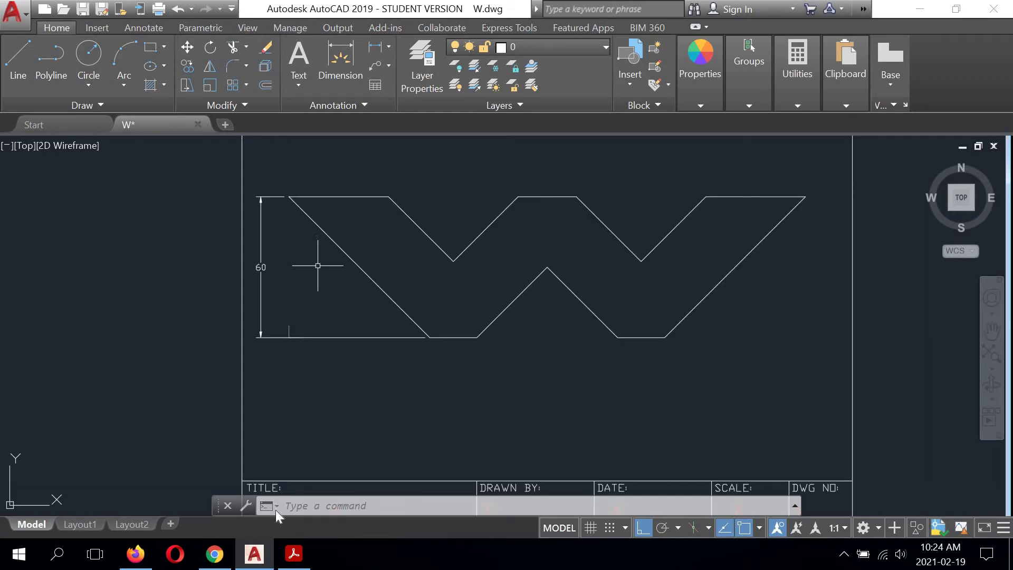
click(294, 554)
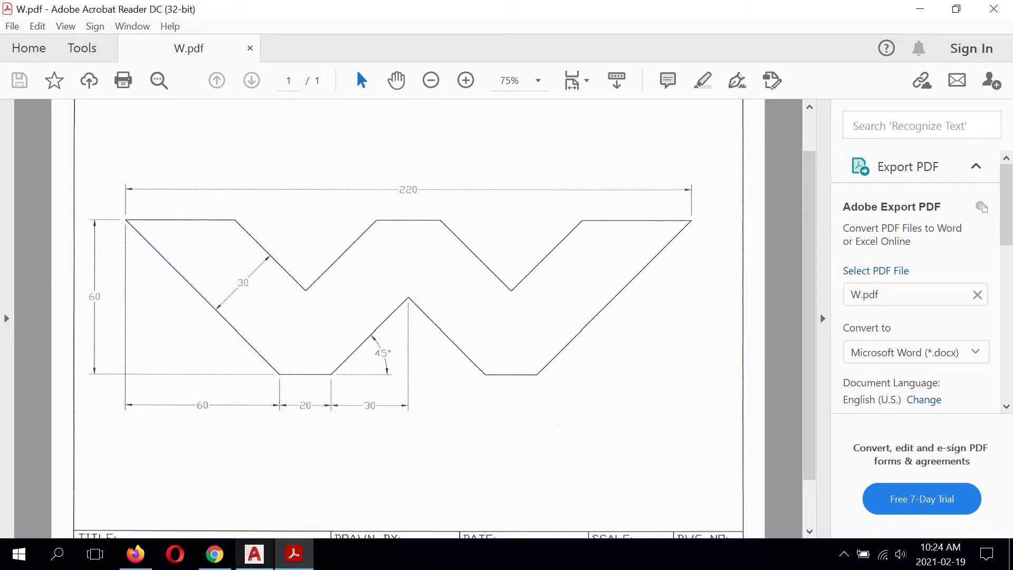
click(254, 560)
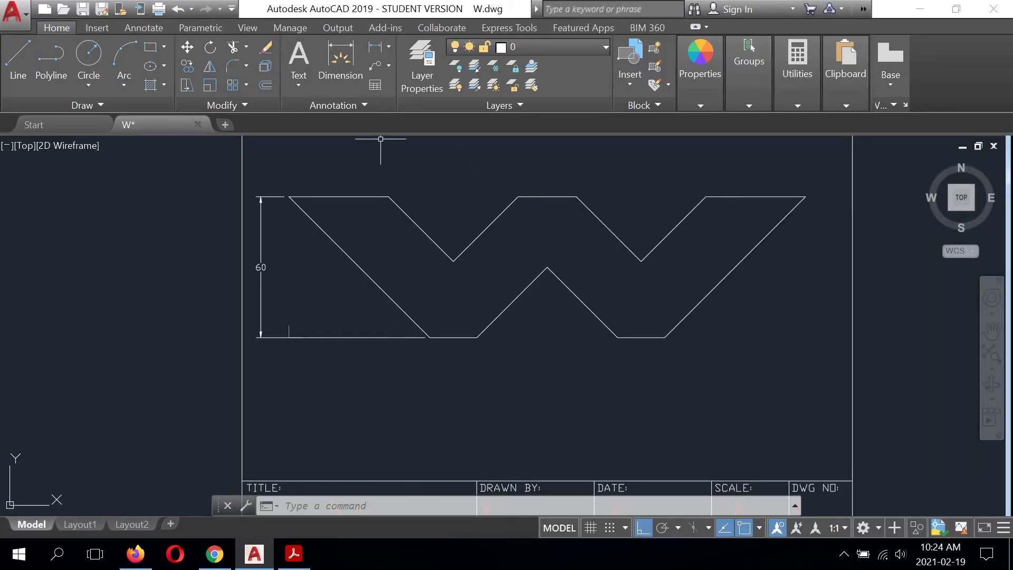
right_click(453, 177)
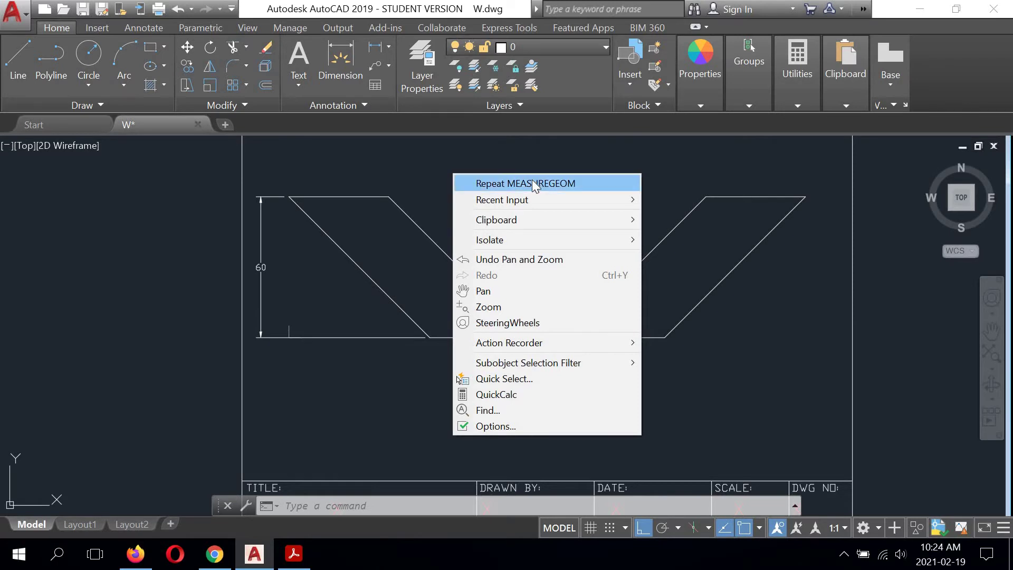
click(419, 198)
click(475, 175)
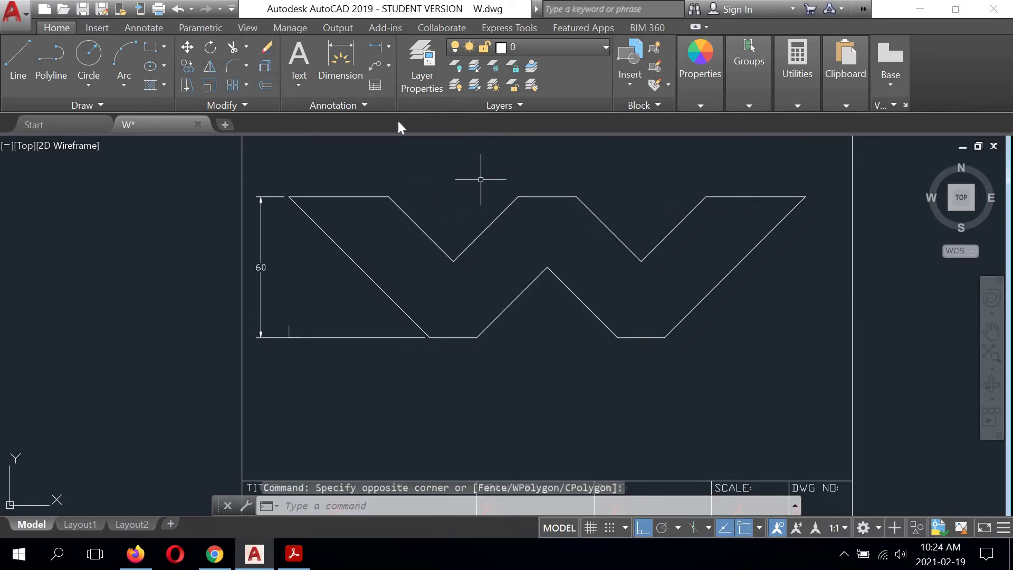
Try to add a horizontal linear dimension between the W's upper-left and lower-left corners, placing its dimension line on the lower corner
click(372, 46)
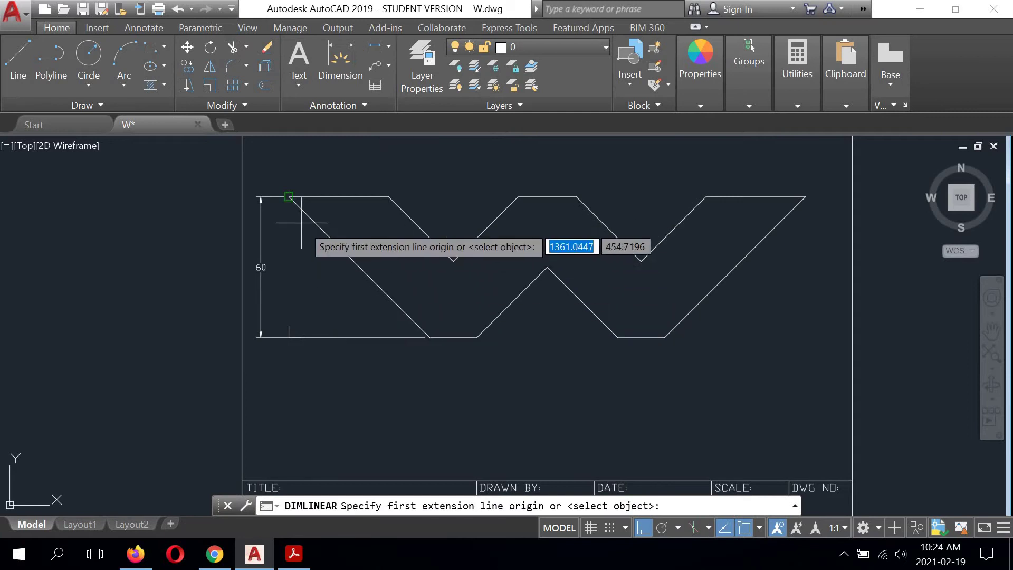
click(289, 197)
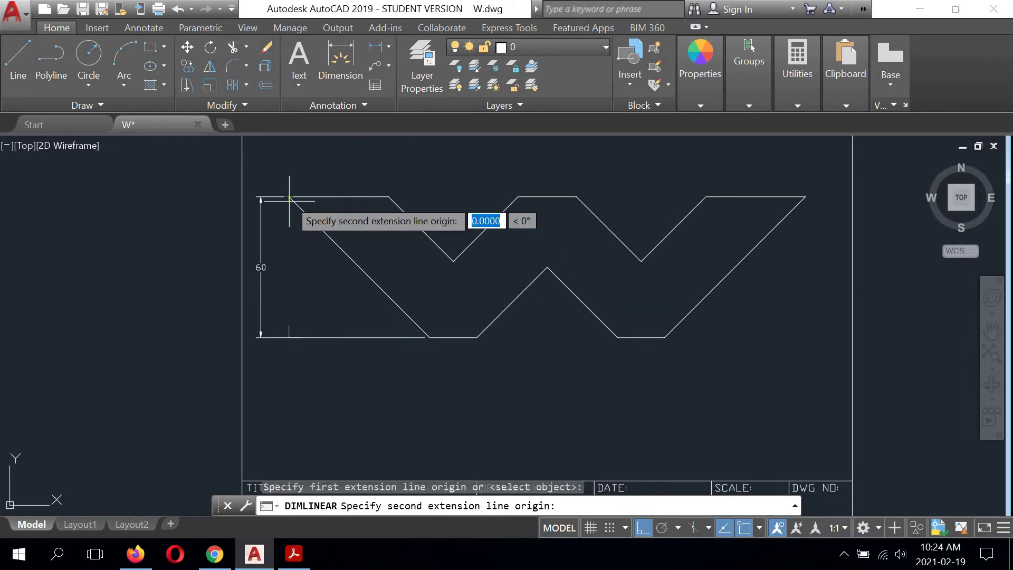
click(429, 337)
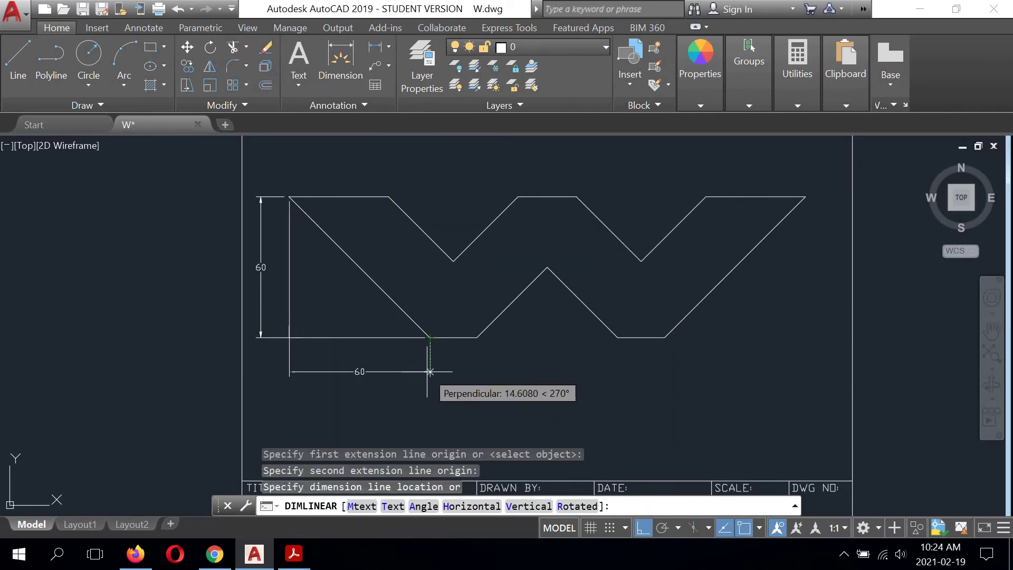
scroll(423, 338, up, 6)
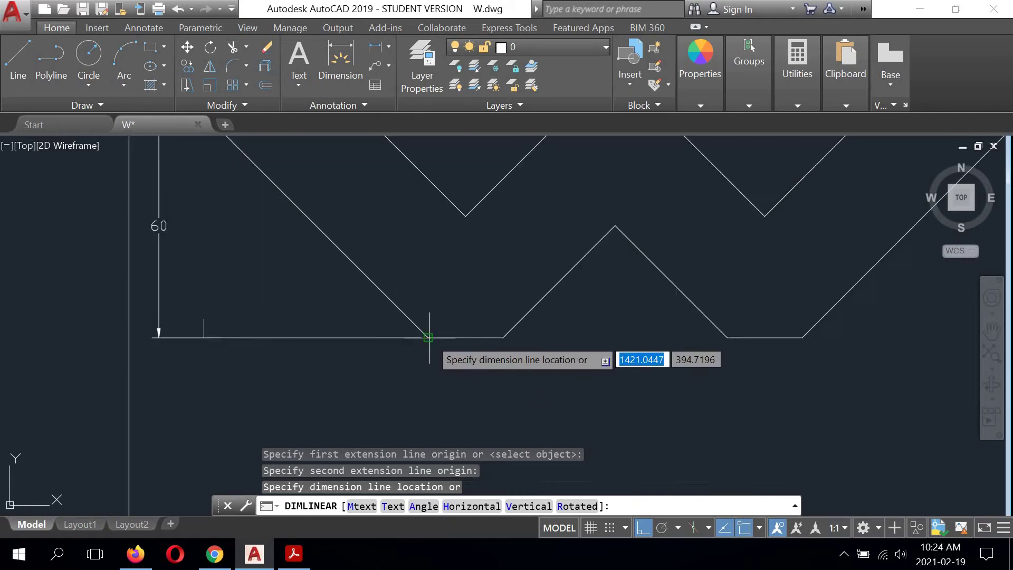
click(420, 338)
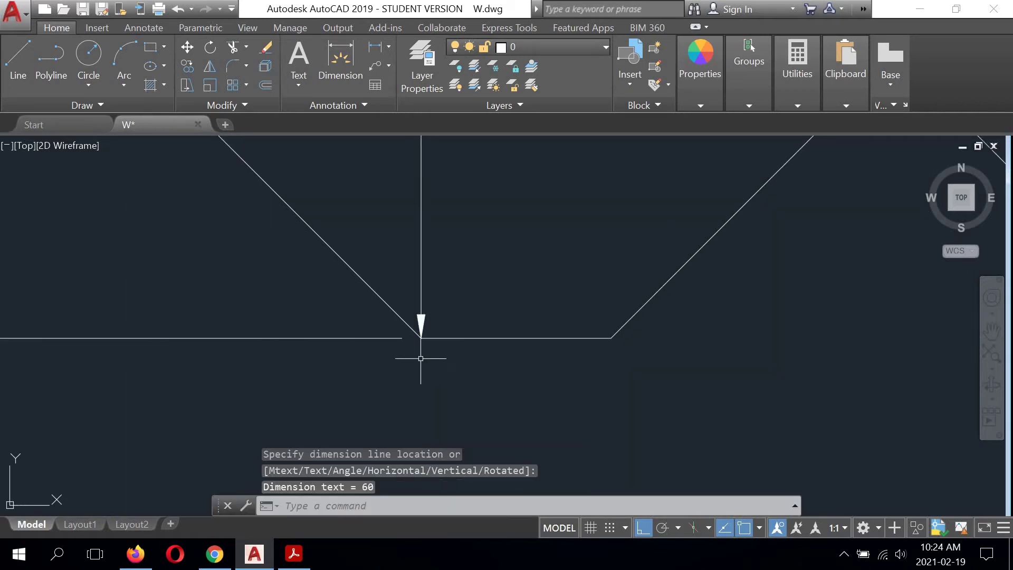
Erase the vertical dimension whose line passes through the W's lower-left corner
scroll(411, 370, down, 6)
scroll(399, 352, up, 5)
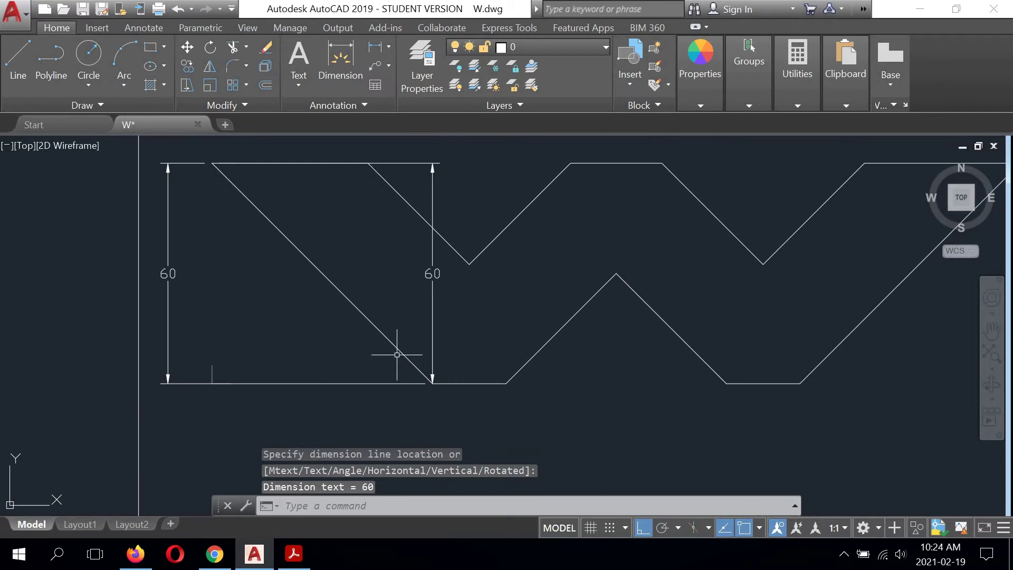
click(431, 275)
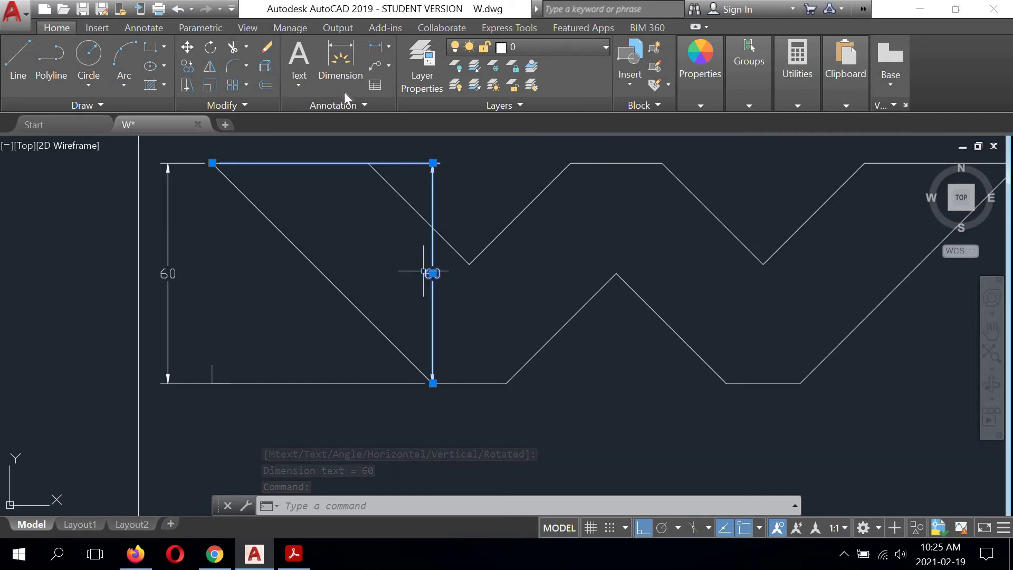
click(265, 47)
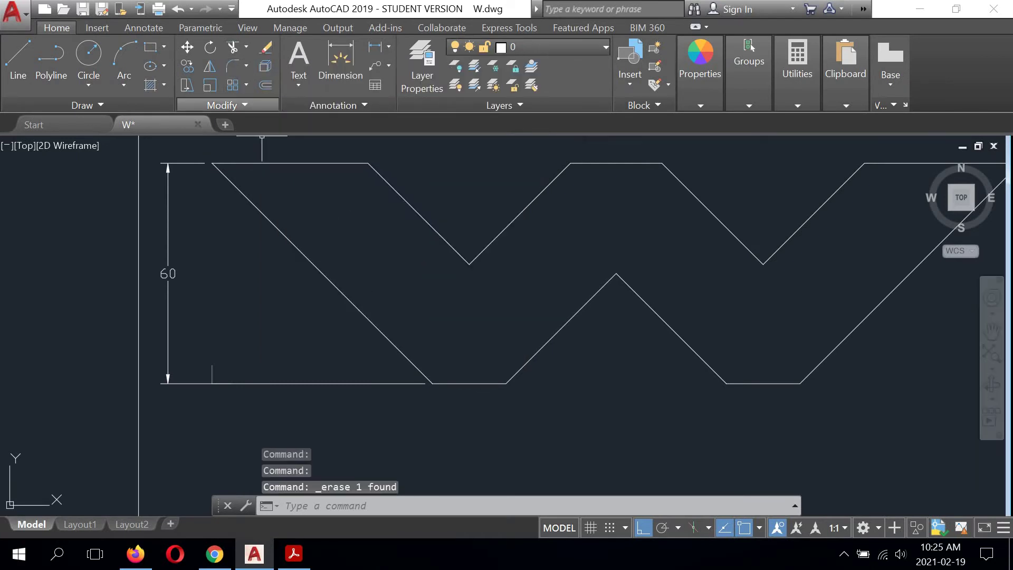
Add a horizontal linear dimension from the W's upper-left corner to its lower-left corner, placing the dimension line on the lower corner
click(369, 48)
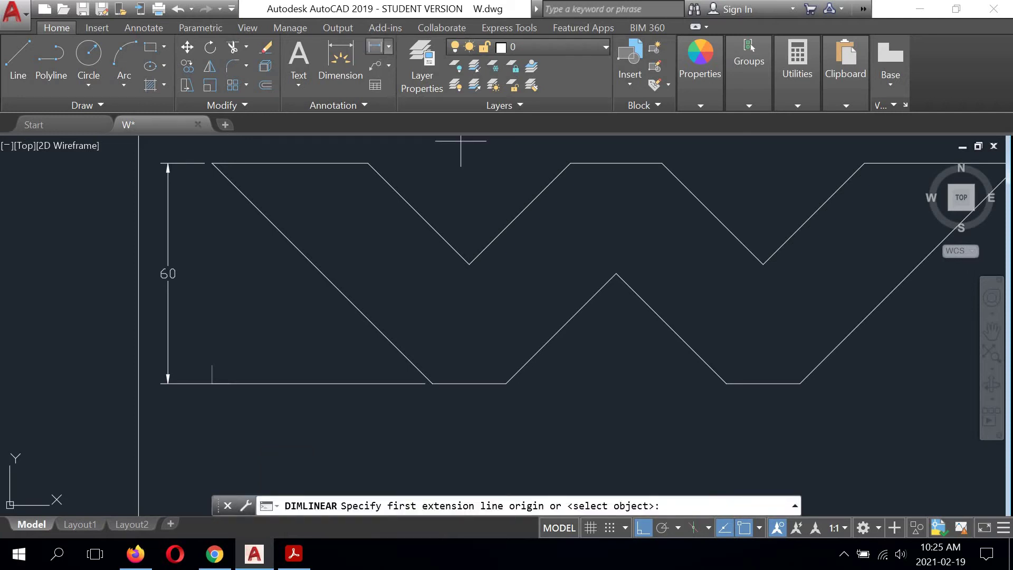
click(212, 164)
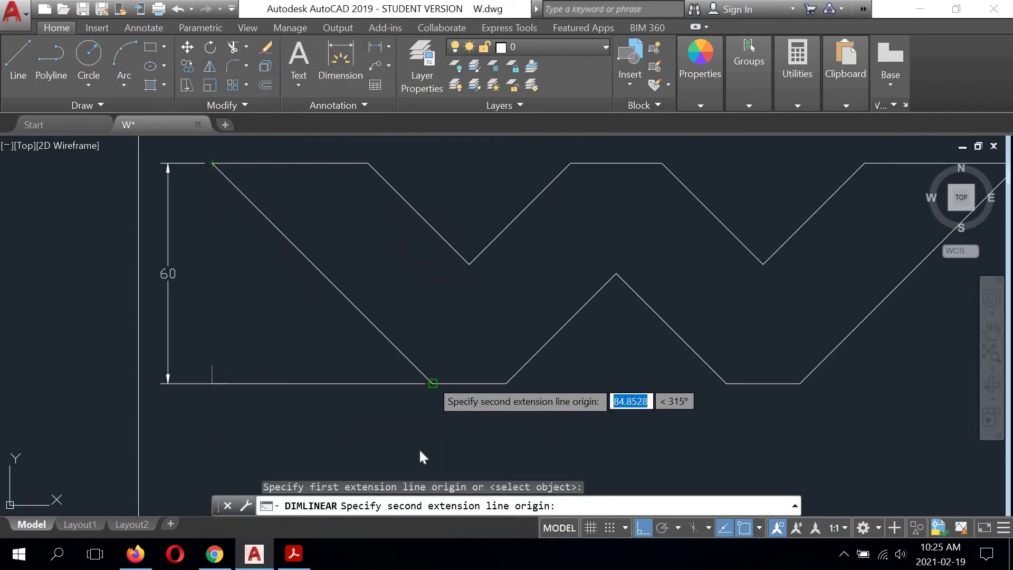
click(433, 383)
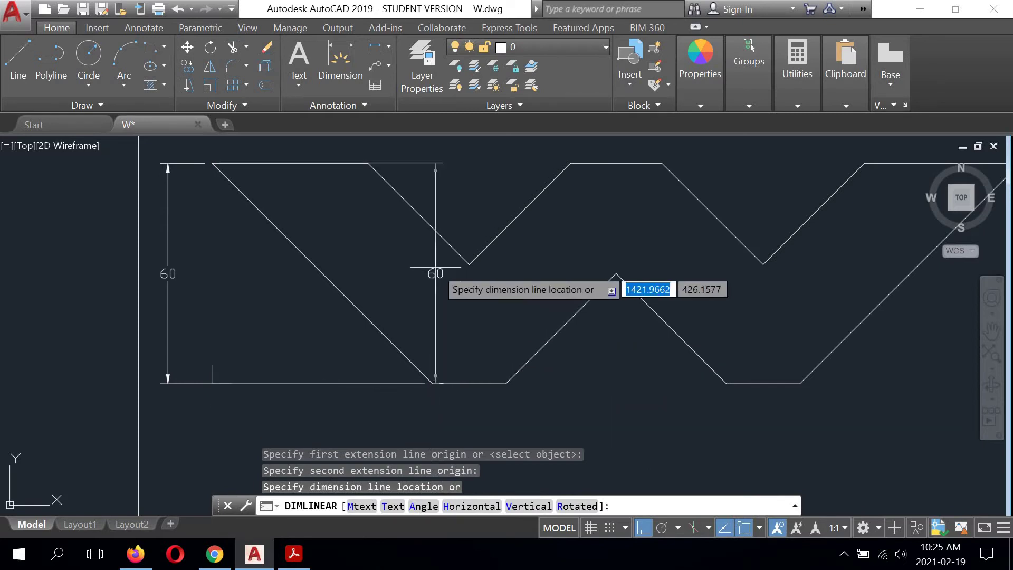
click(432, 383)
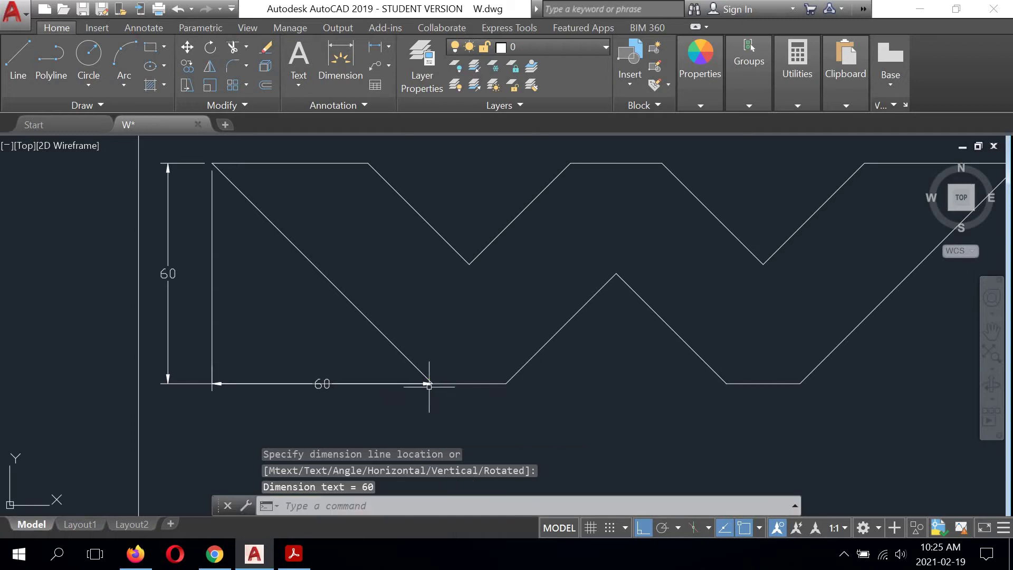
Stretch the horizontal corner-to-corner dimension line 12 mm downward, away from the W
middle_drag(386, 407, 419, 375)
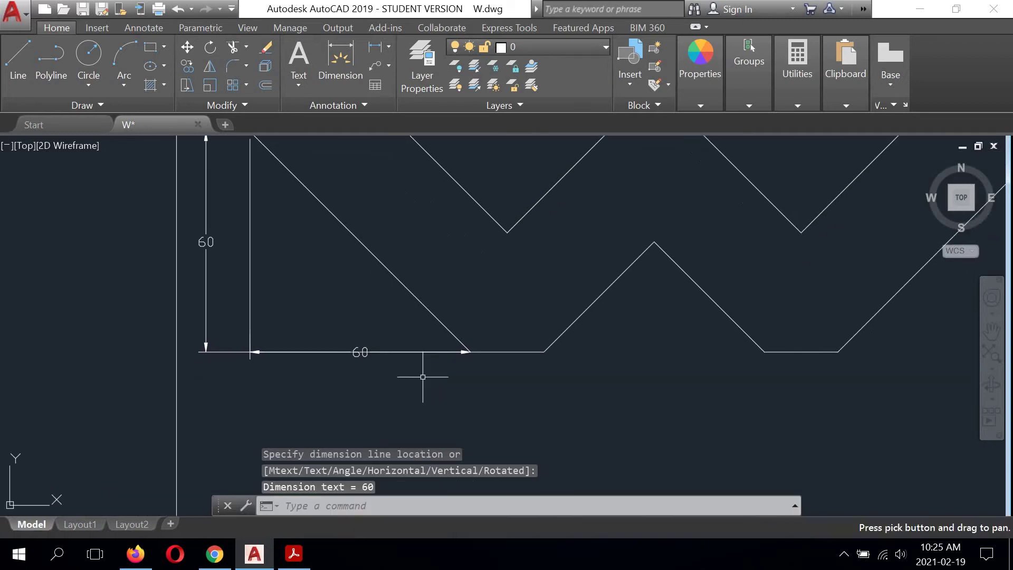
click(357, 355)
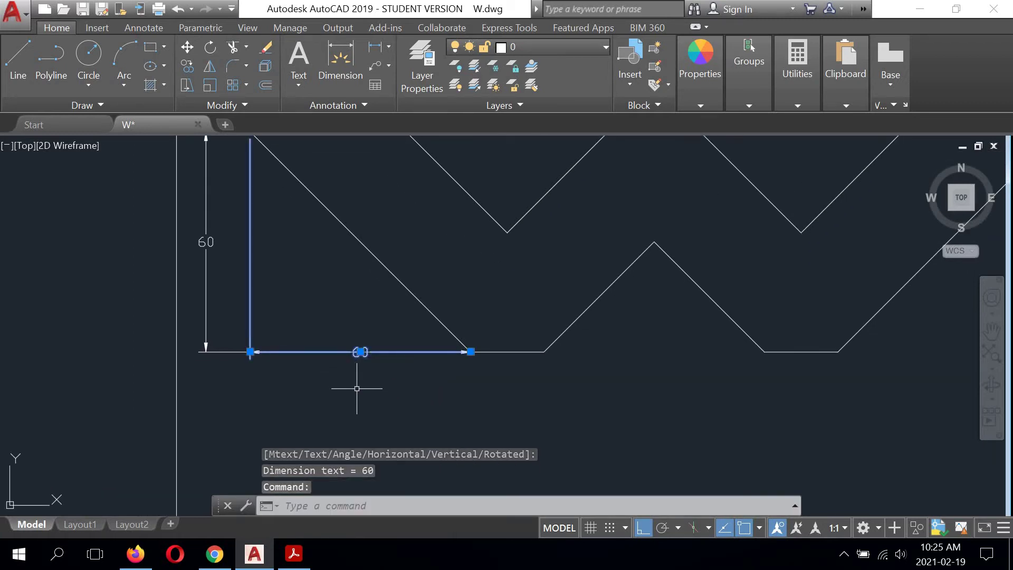
click(360, 352)
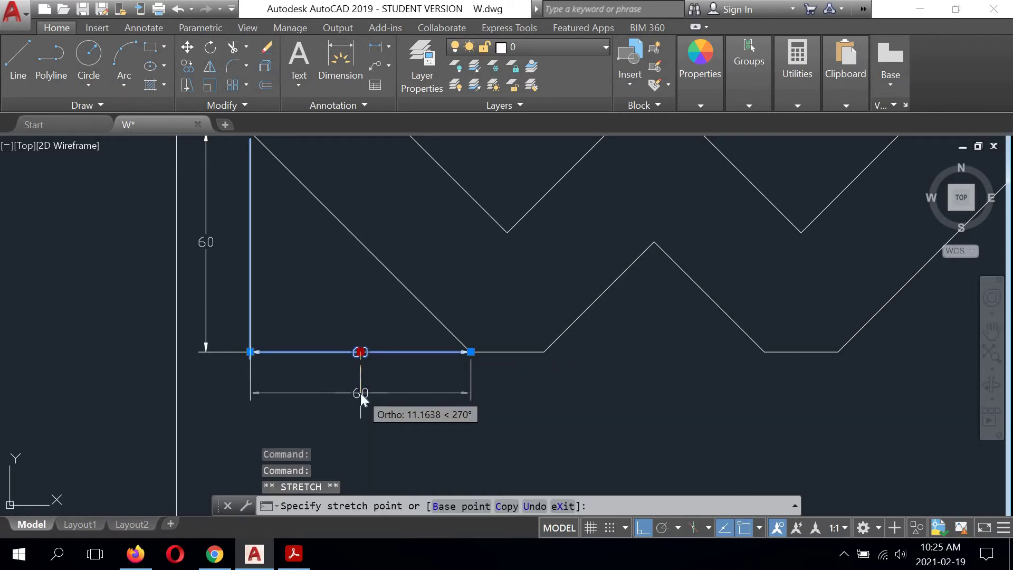
text(12)
key(Return)
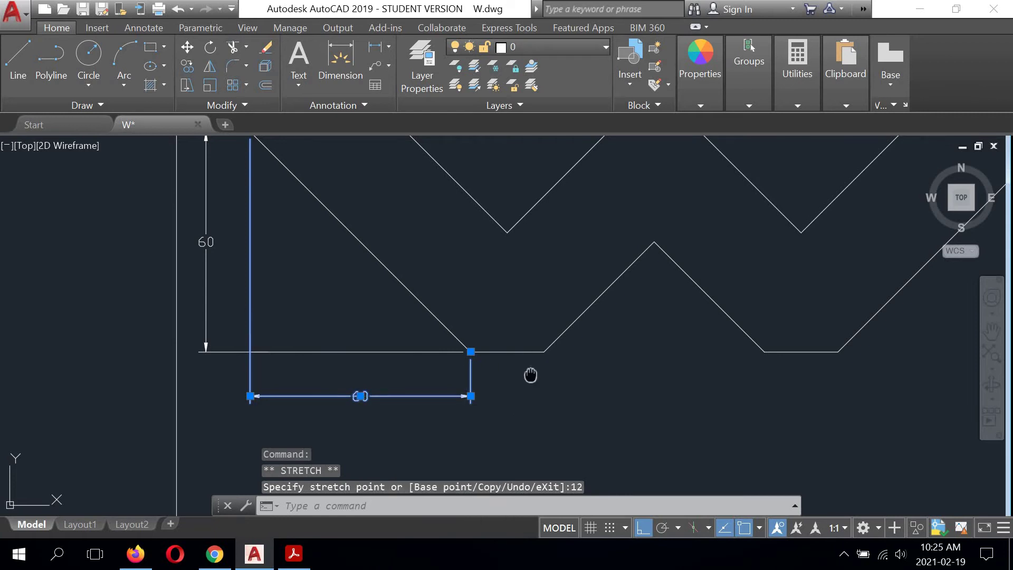
Dimension the length of the W's lower-left flat edge, snapping the dimension line in line with the neighbouring horizontal dimension
middle_drag(530, 374, 460, 355)
right_click(394, 240)
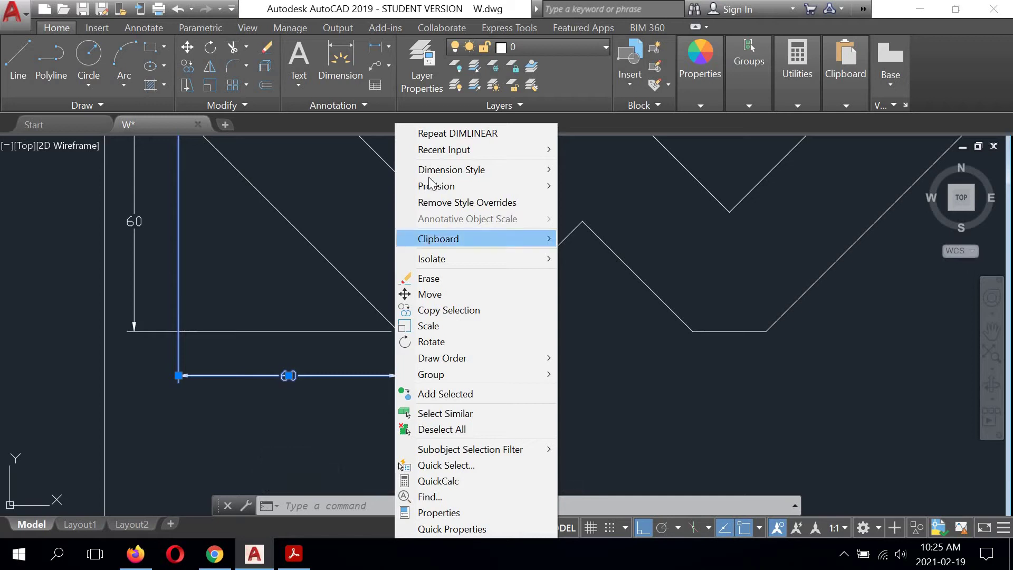
click(436, 135)
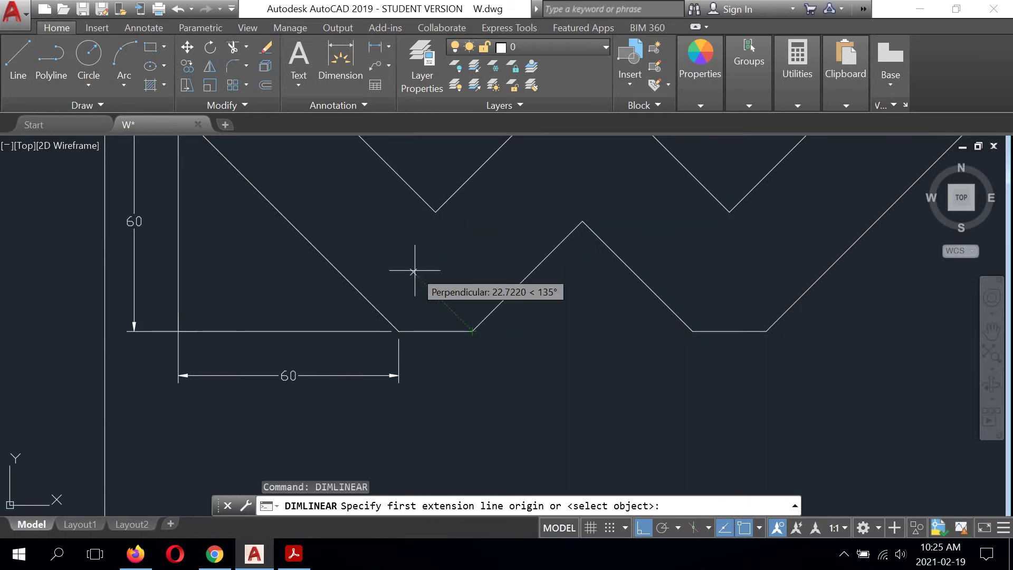
click(399, 331)
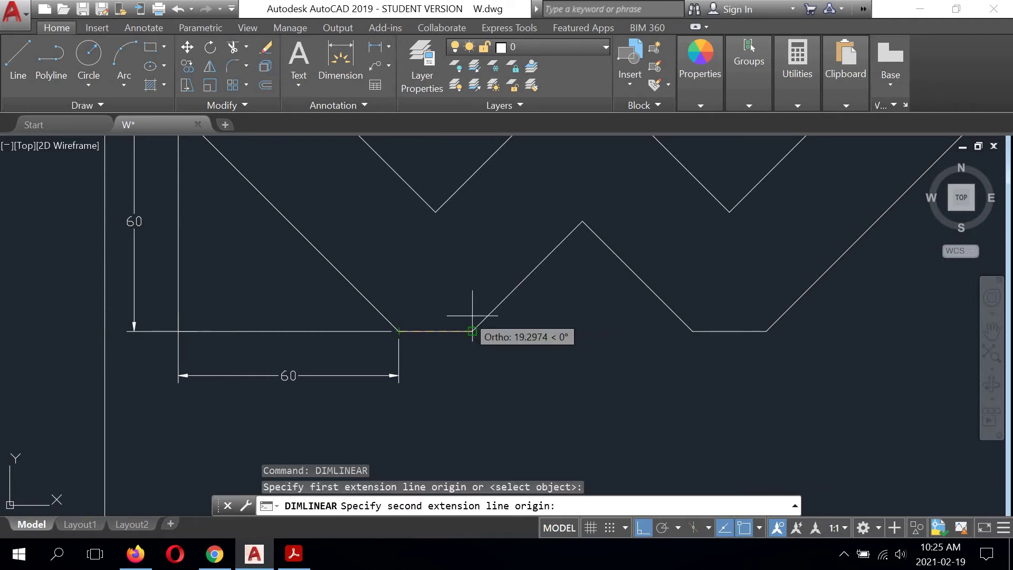
click(473, 331)
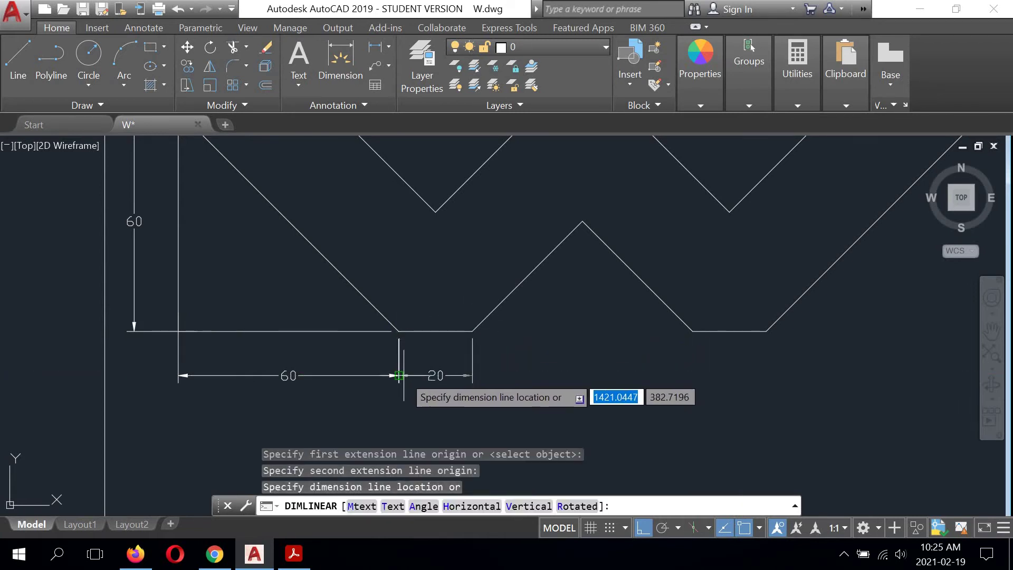
click(399, 375)
scroll(405, 387, up, 4)
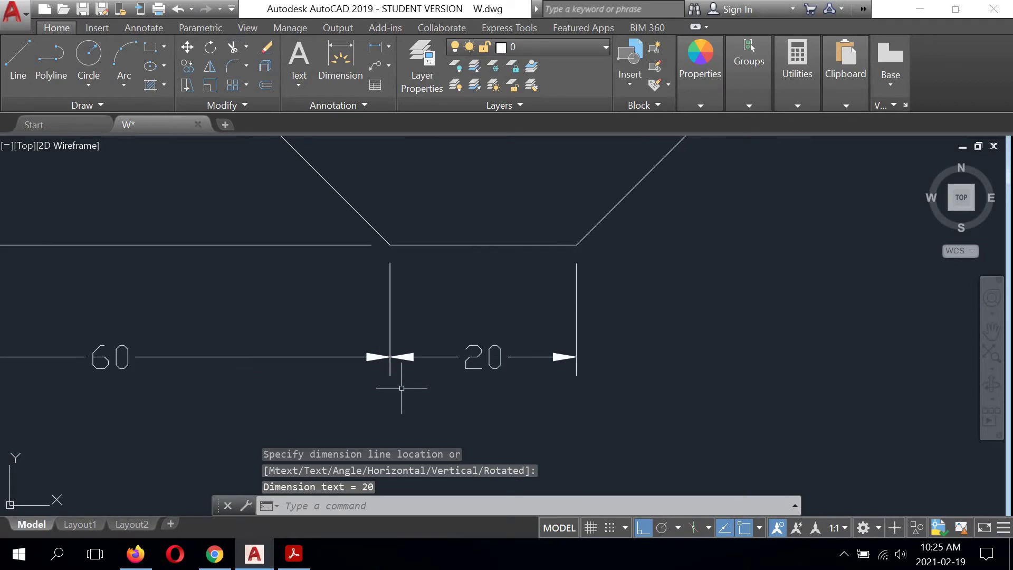
scroll(418, 373, down, 5)
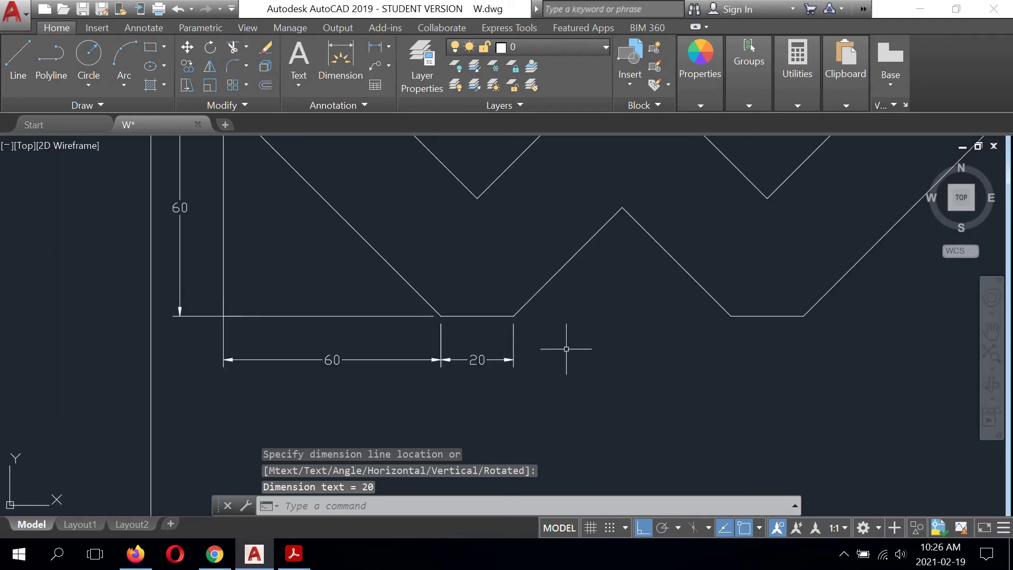
Dimension the horizontal distance from the right end of the lower-left flat edge to the W's middle peak, in line with the other dimensions
right_click(501, 275)
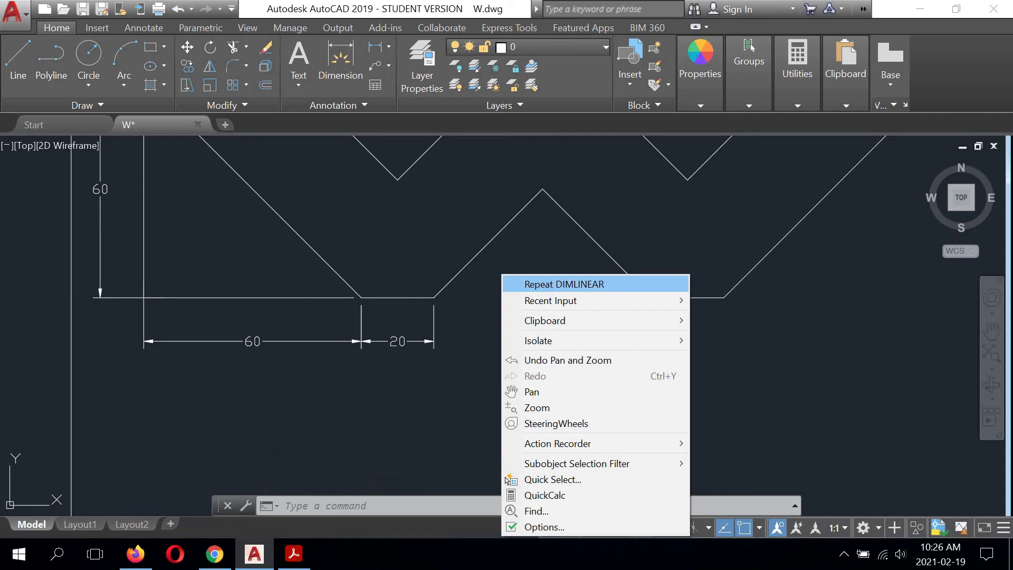
click(534, 283)
click(434, 297)
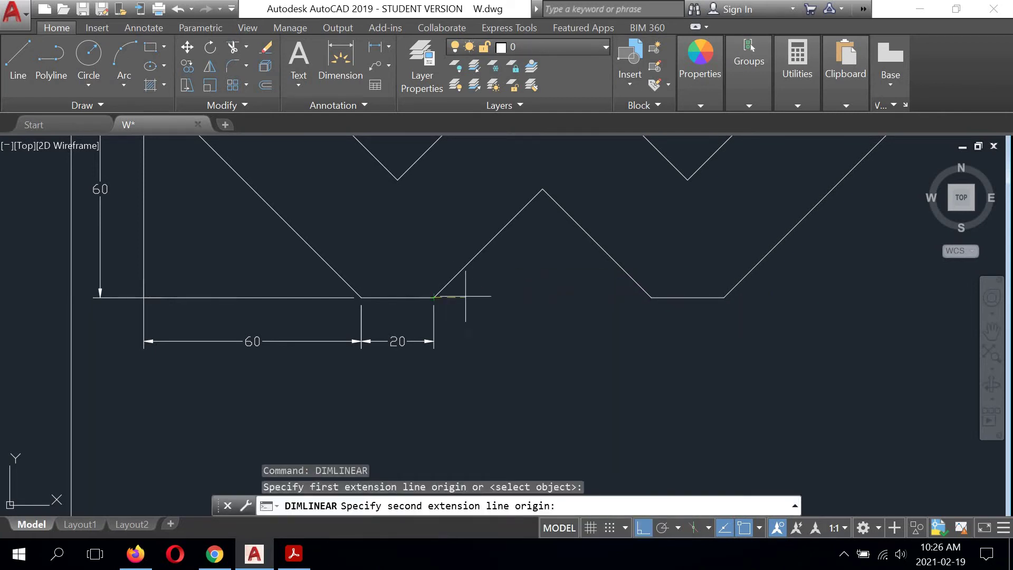
click(542, 188)
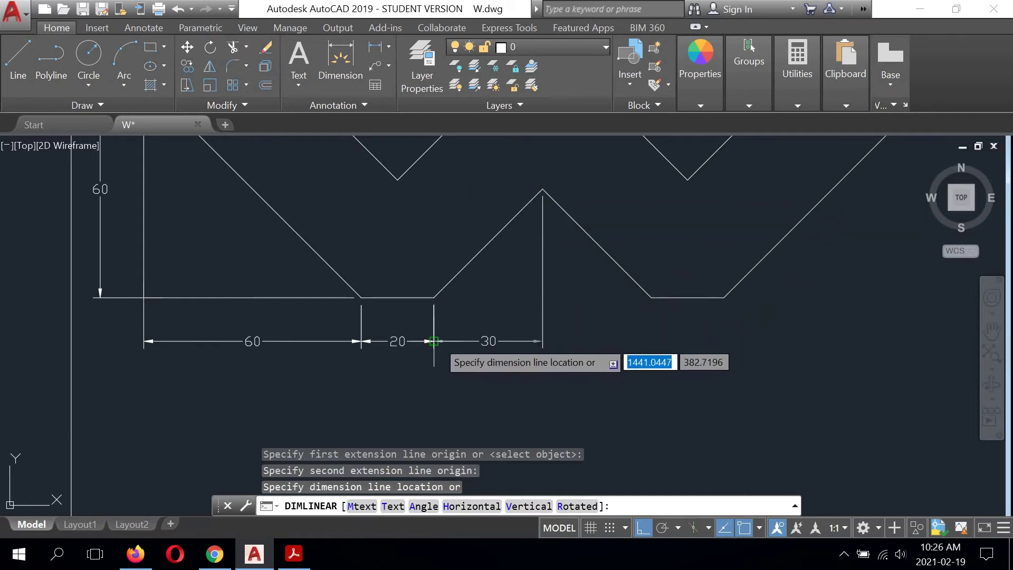
click(434, 340)
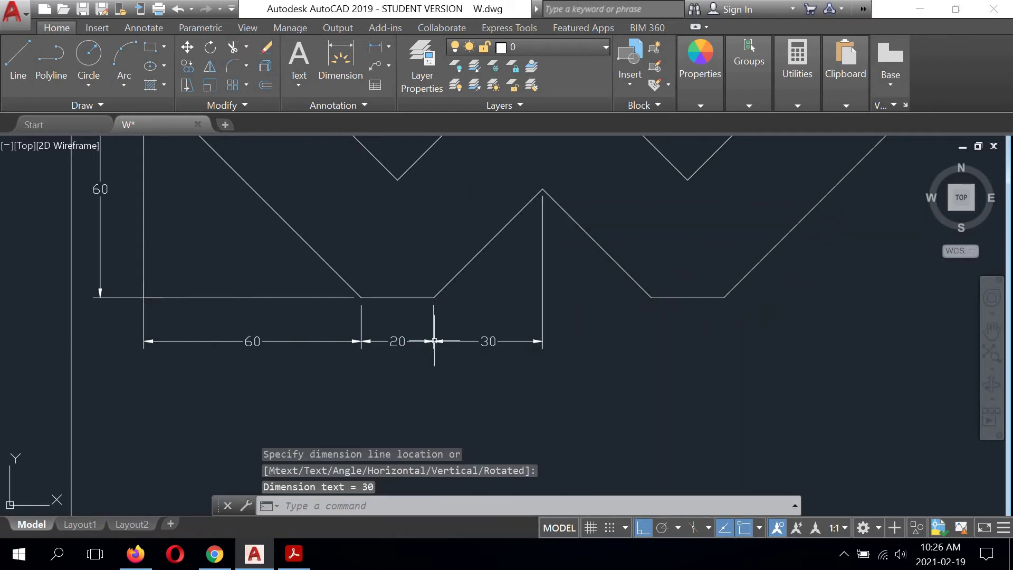
Examine the arrowheads, extension lines and alignment of the three chained horizontal dimensions below the W
scroll(383, 359, up, 7)
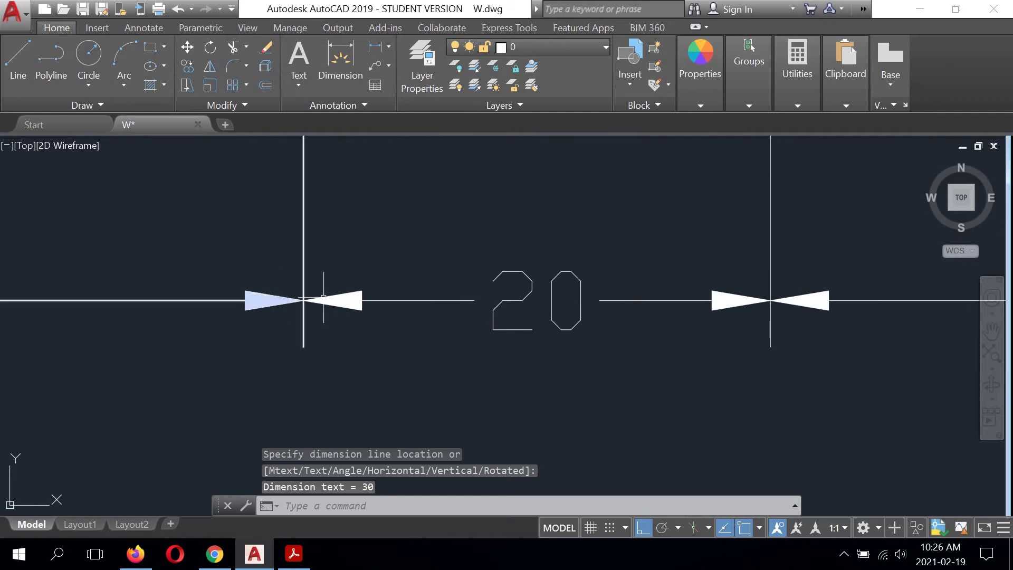
scroll(549, 299, down, 2)
middle_drag(847, 312, 709, 313)
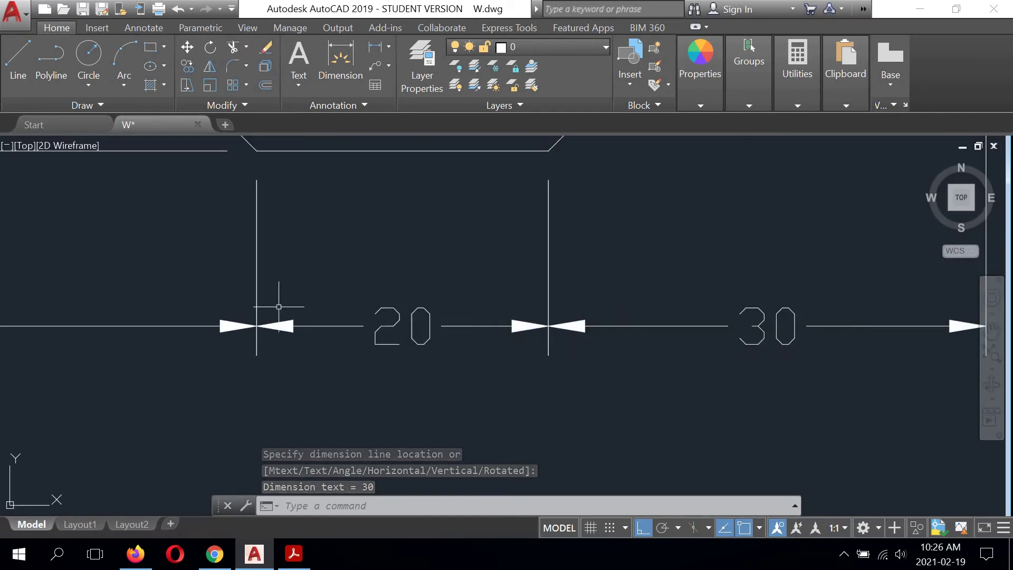
scroll(287, 312, up, 4)
scroll(287, 312, down, 7)
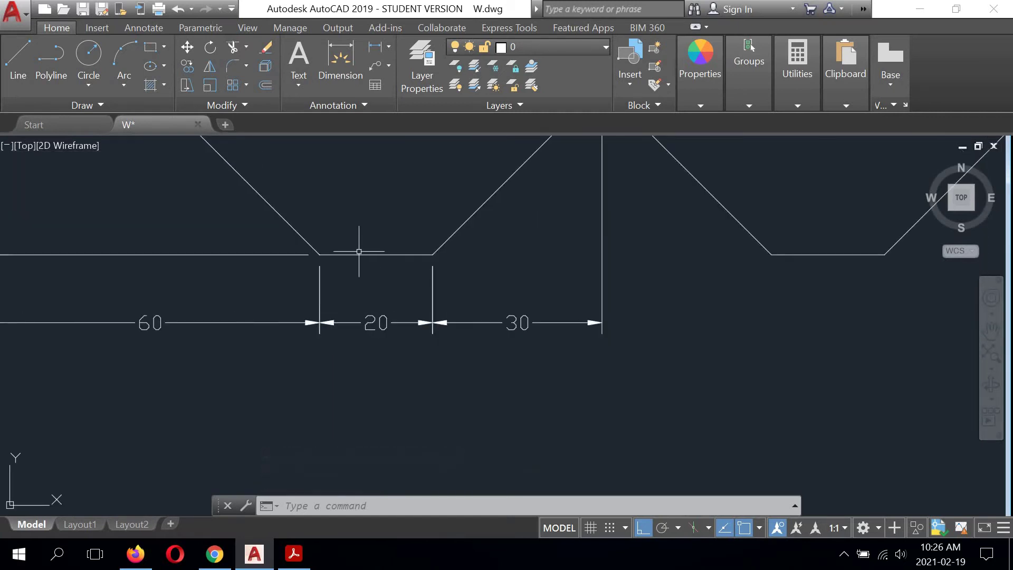
middle_drag(330, 320, 469, 324)
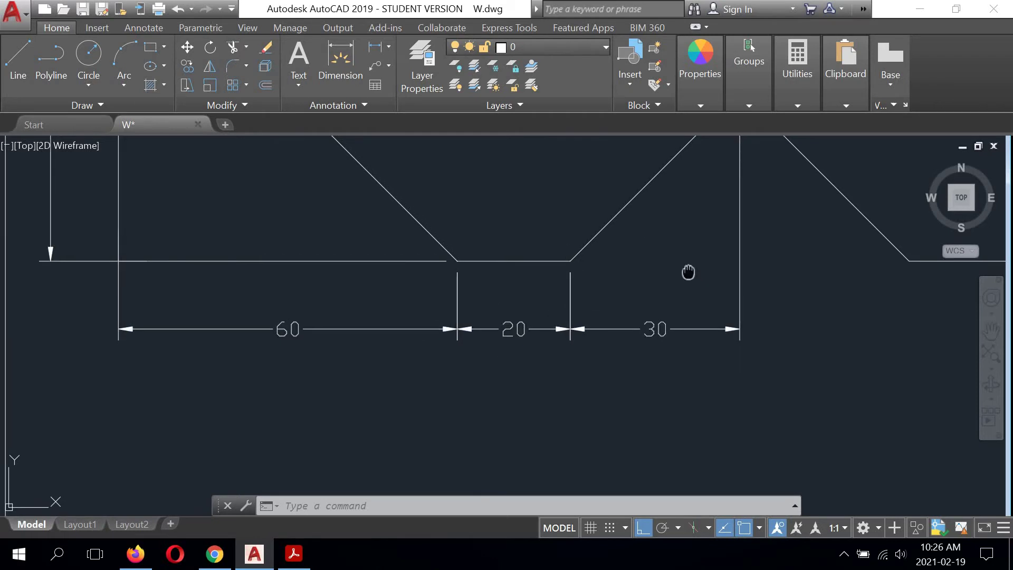
middle_drag(684, 271, 558, 312)
scroll(554, 312, down, 2)
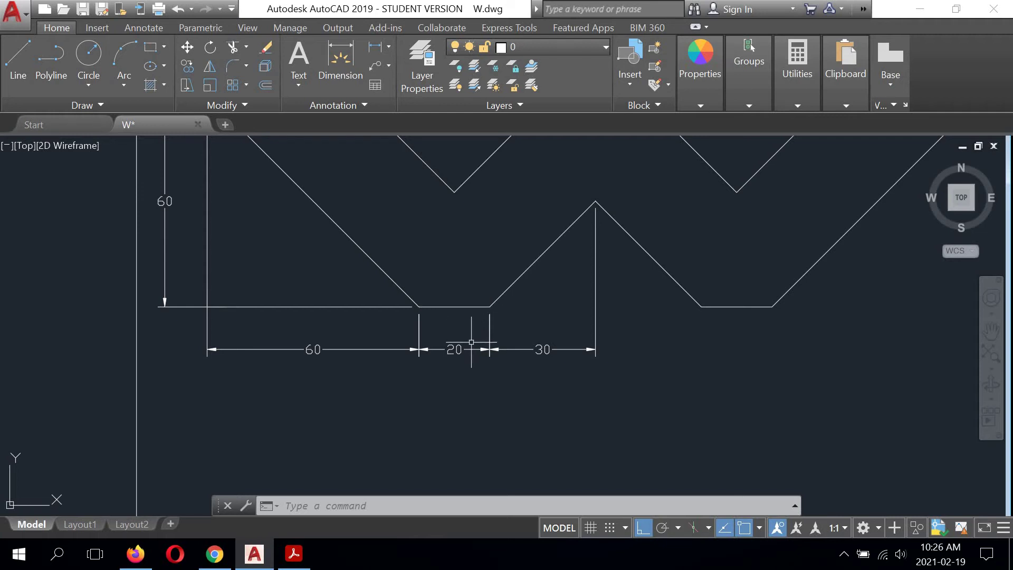
Add a linear dimension for the W's overall width between its outer upper corners, placing the dimension line on the upper edge
scroll(459, 371, down, 2)
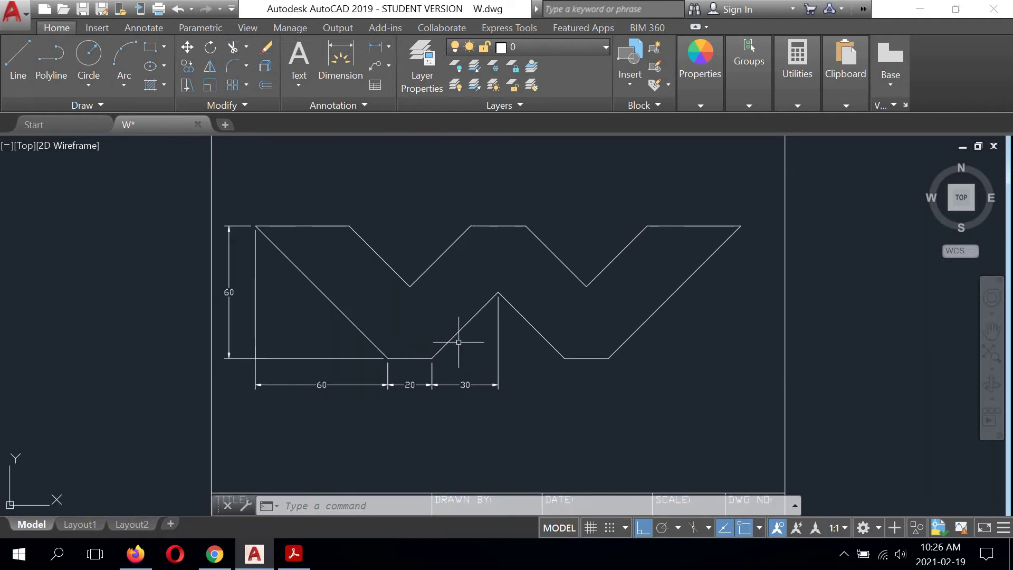
right_click(608, 176)
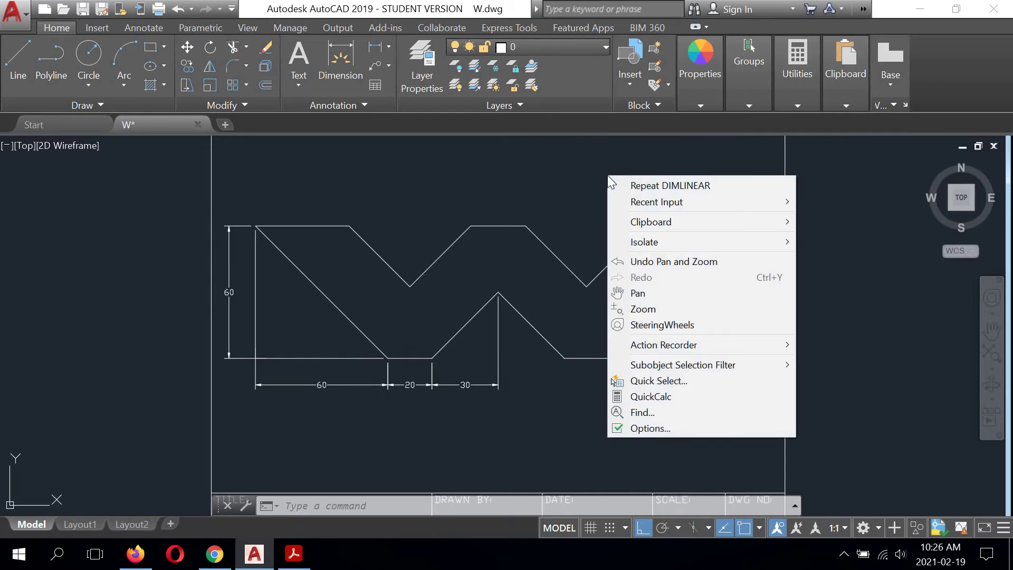
click(644, 185)
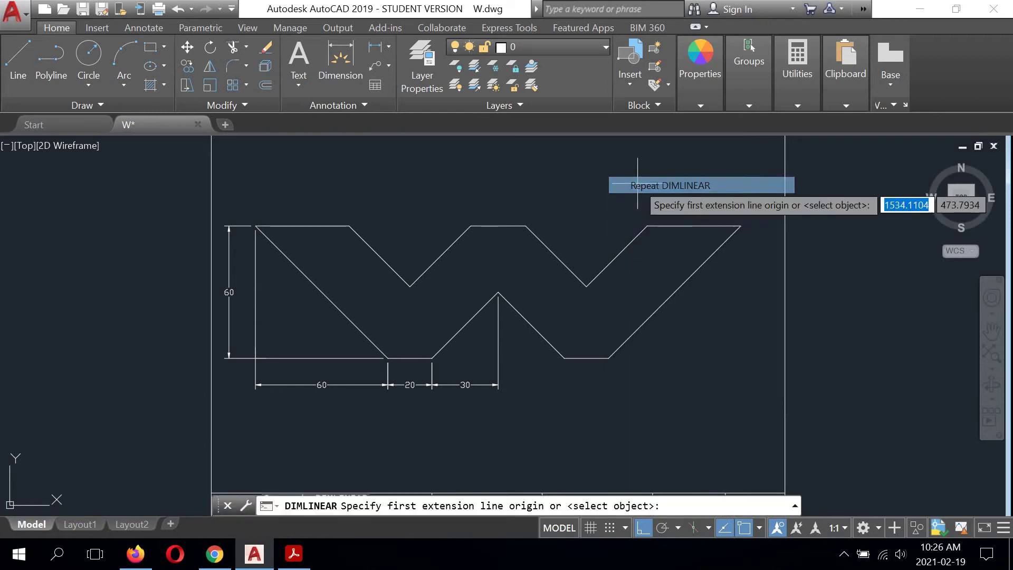
click(259, 224)
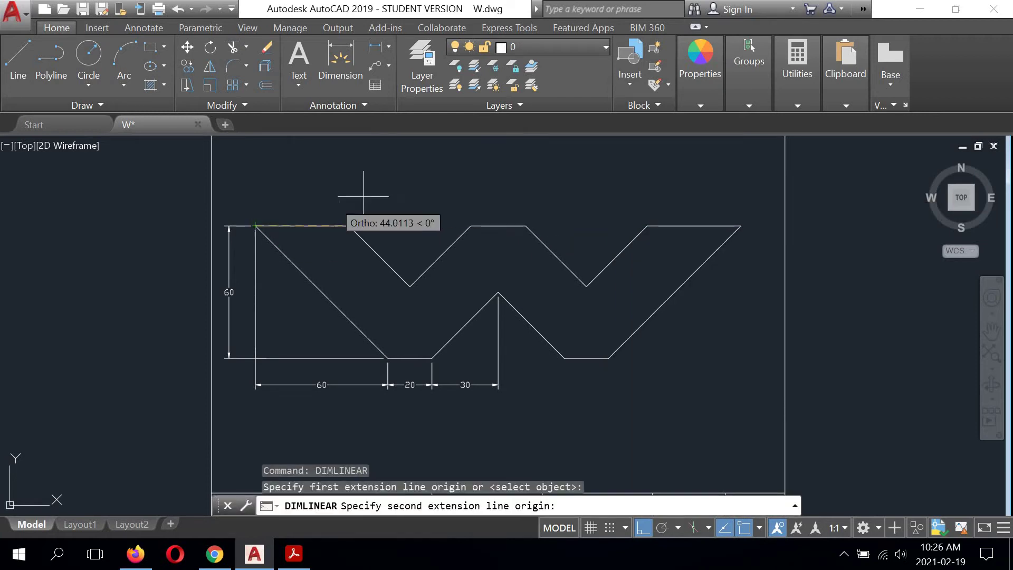
click(739, 225)
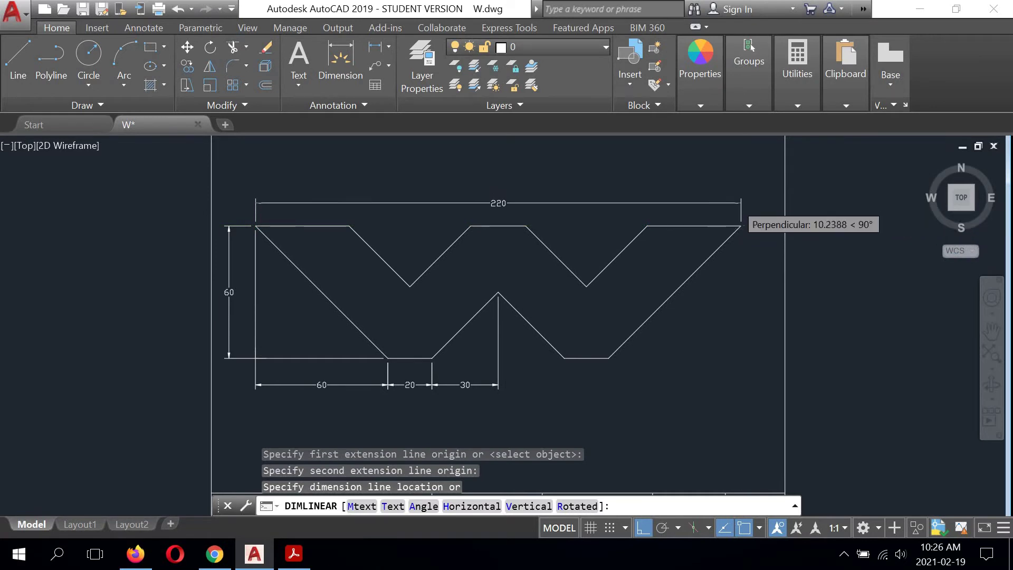
scroll(741, 197, up, 2)
click(741, 239)
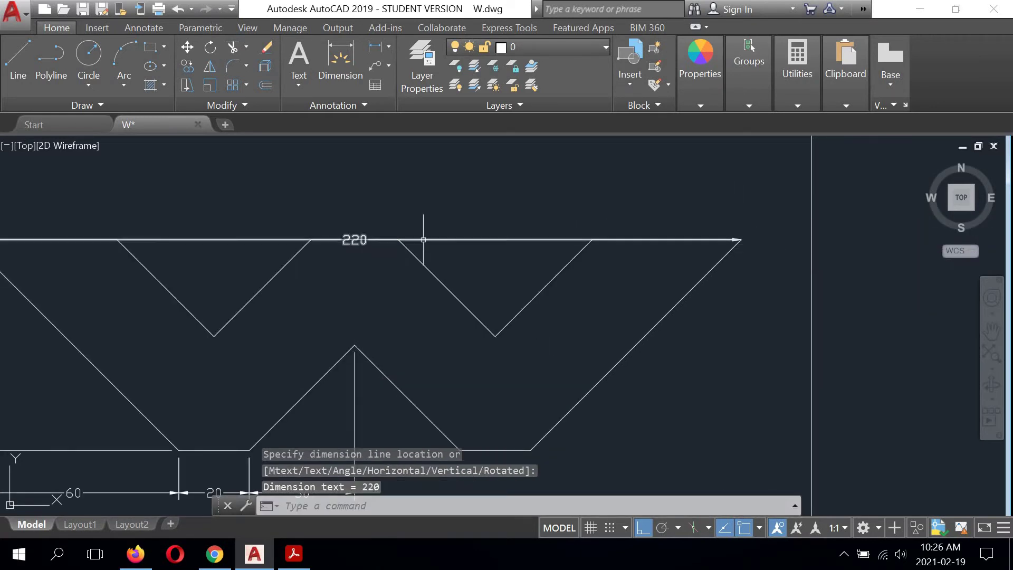
Stretch the overall width dimension line 12 mm upward, away from the W, and deselect it
middle_drag(333, 218, 429, 222)
click(457, 238)
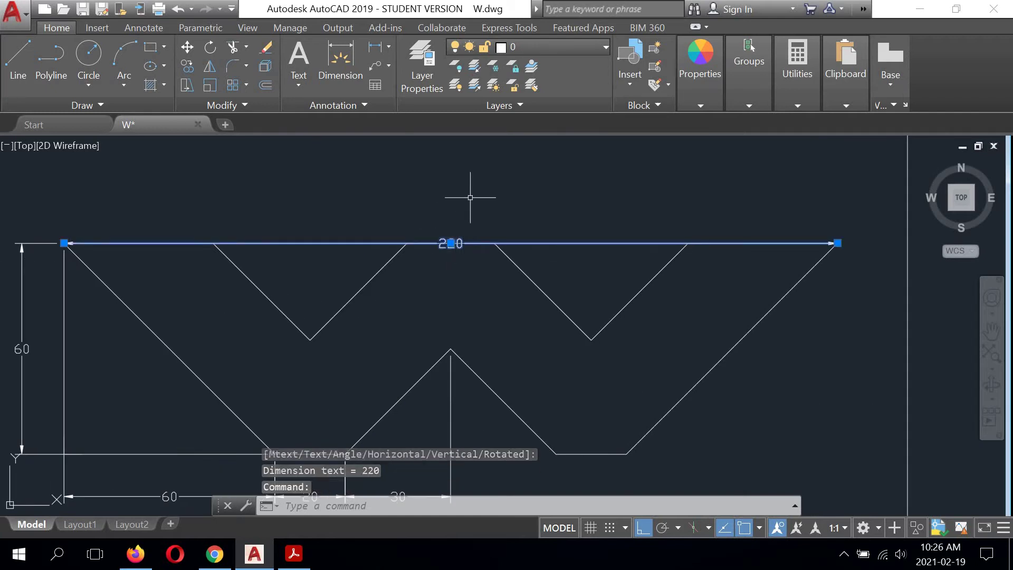
click(450, 242)
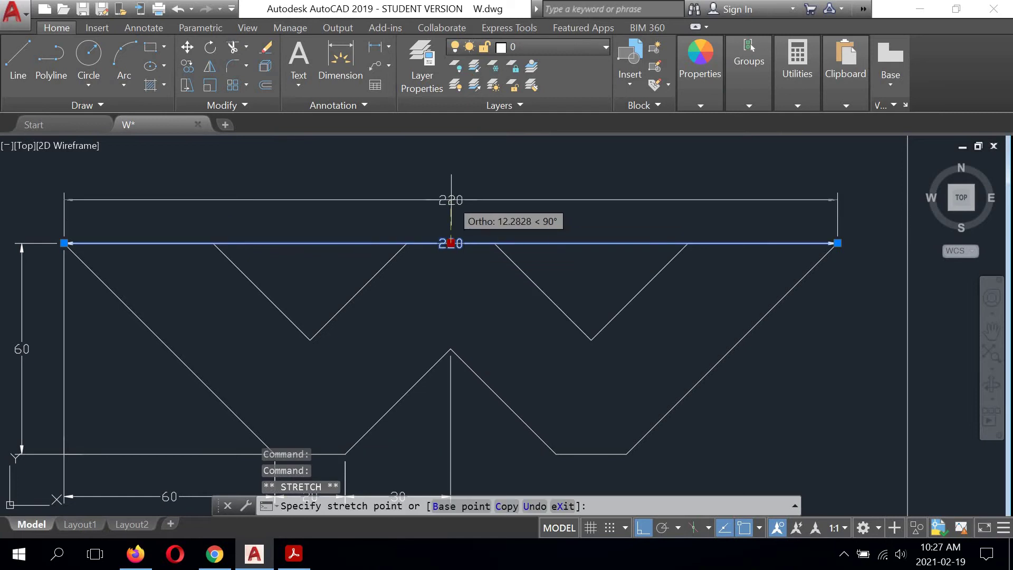
text(12)
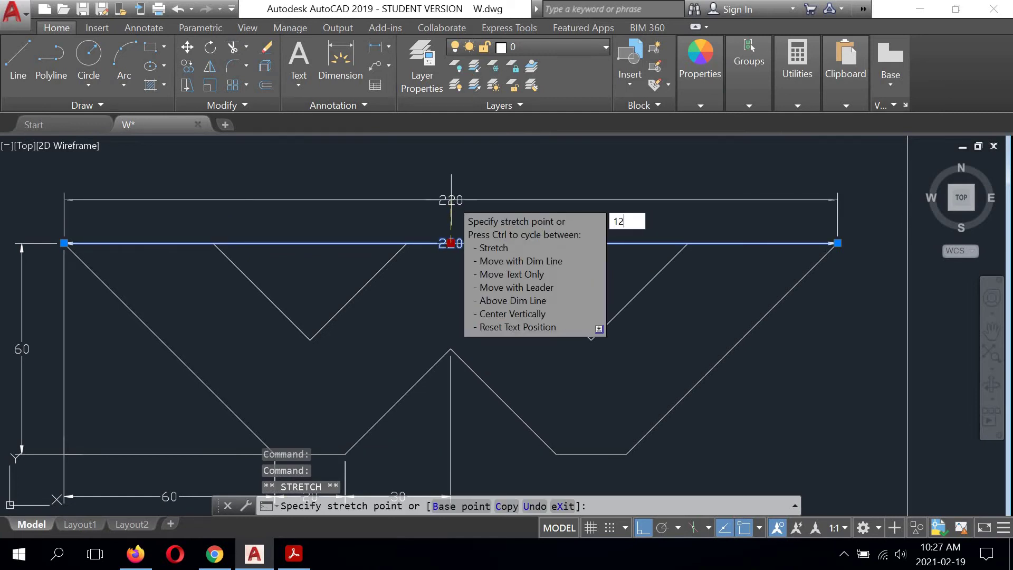
key(Return)
mouse_move(451, 200)
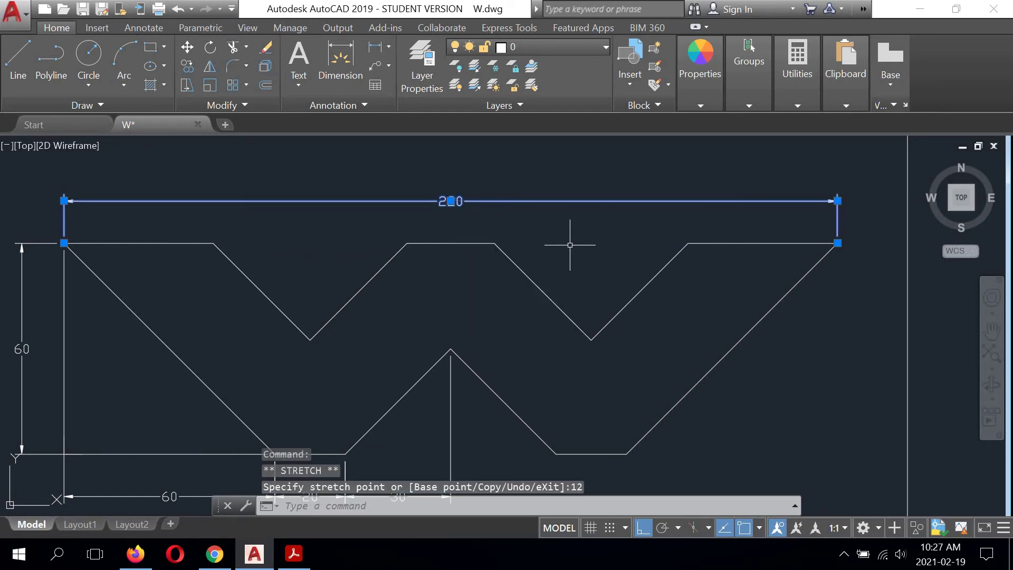
right_click(575, 236)
click(558, 246)
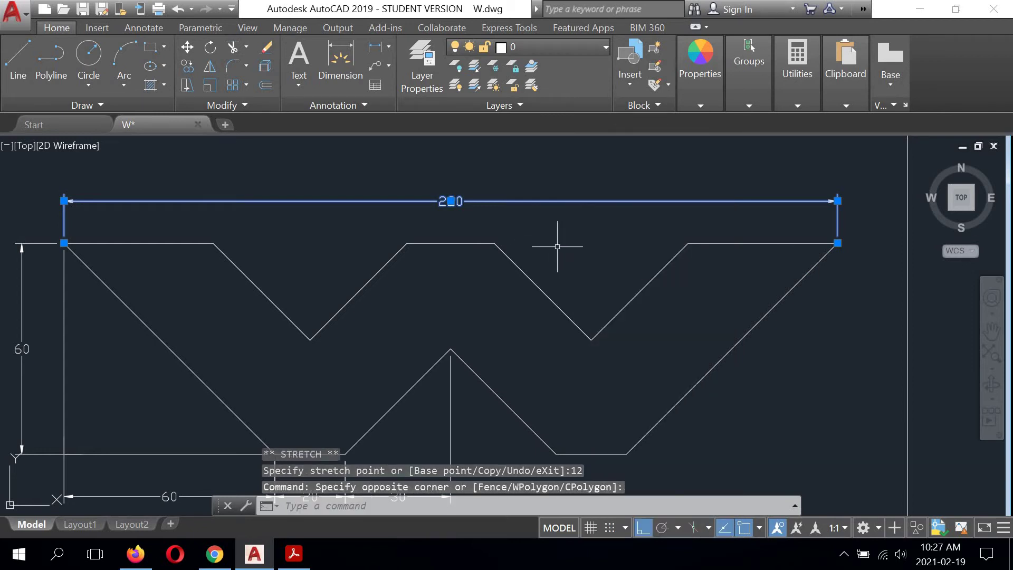
key(Escape)
key(Return)
key(Return)
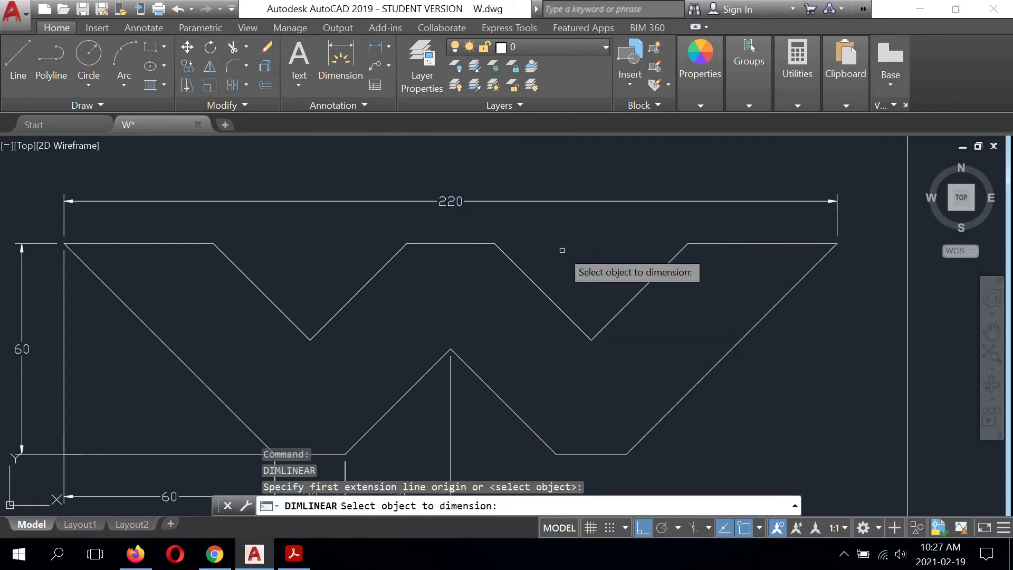
key(Escape)
Add an angular dimension between the W's lower-left flat edge and the sloping edge rising to the middle peak, placed inside the notch
scroll(558, 254, down, 2)
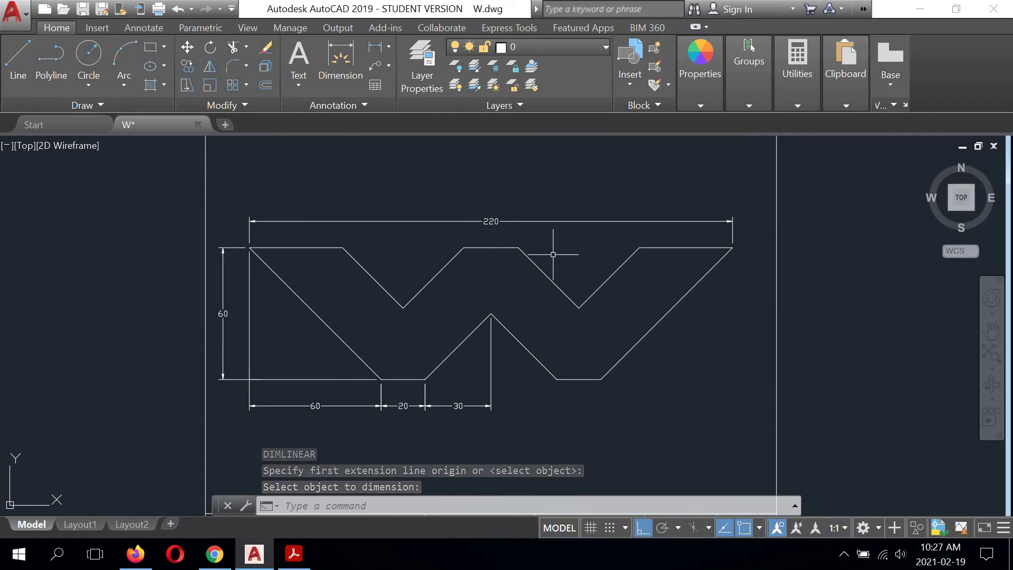
mouse_move(493, 275)
middle_down()
mouse_move(496, 220)
mouse_move(491, 240)
middle_up()
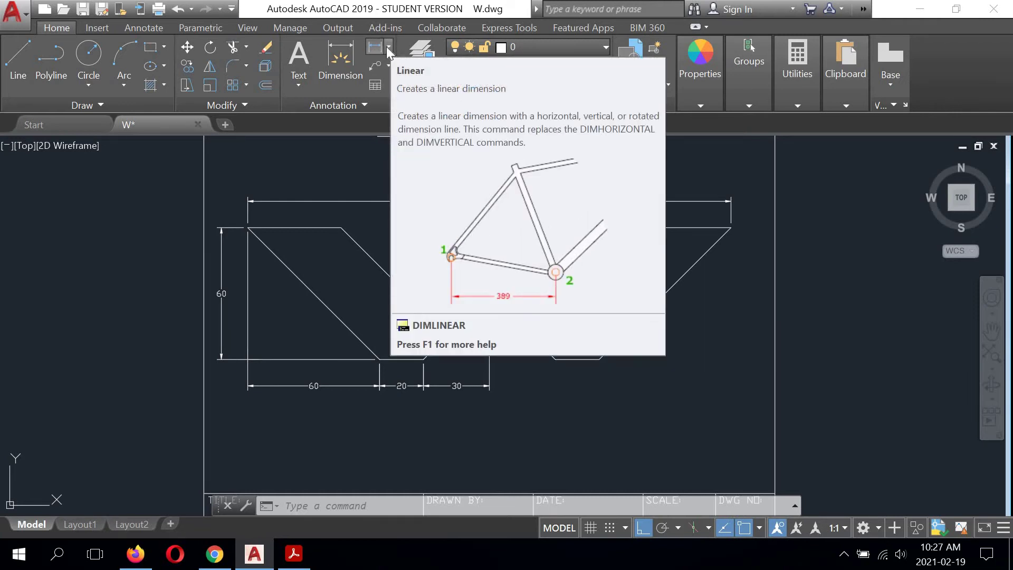
click(388, 46)
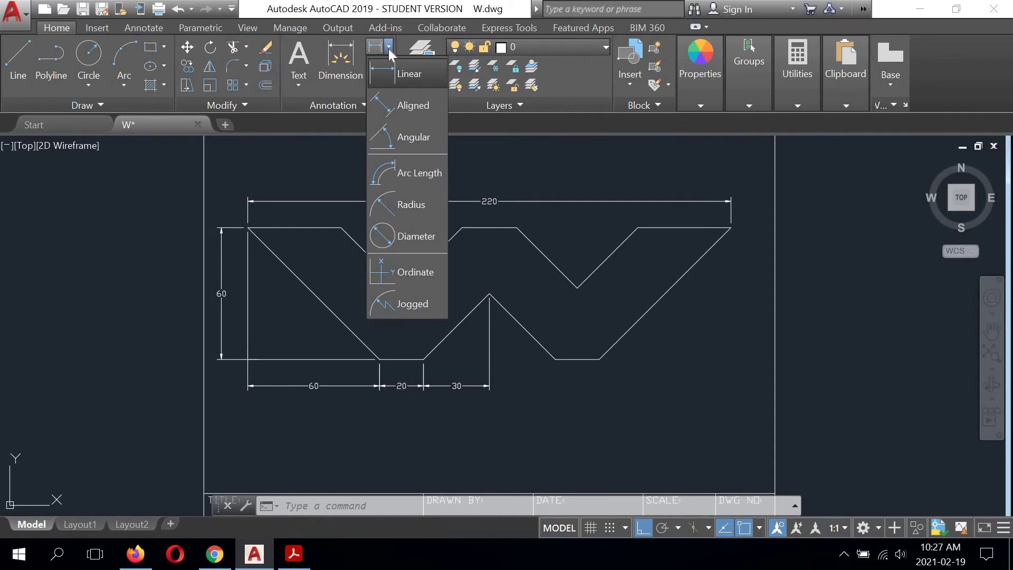
click(401, 136)
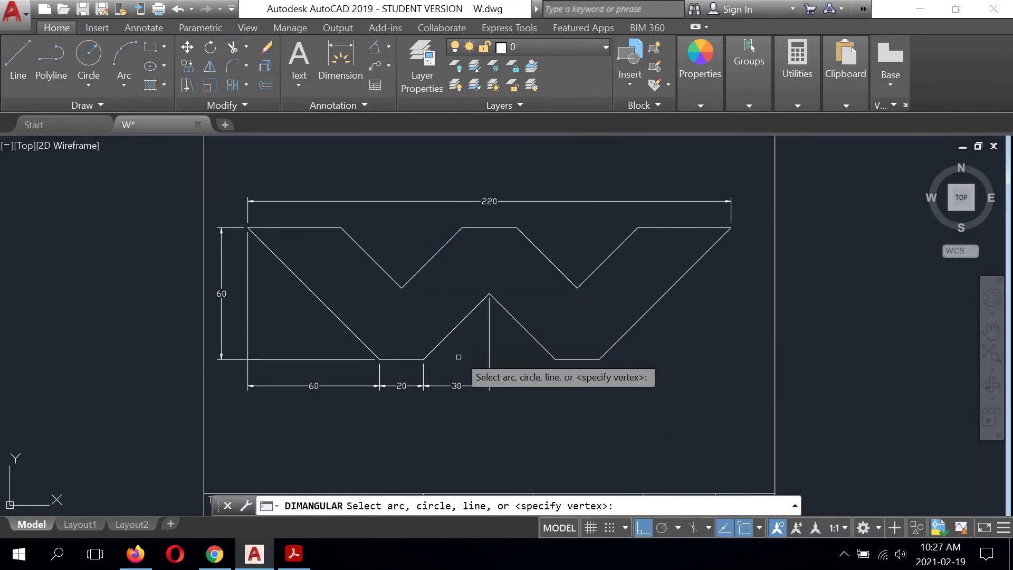
scroll(457, 368, up, 5)
middle_drag(454, 339, 458, 355)
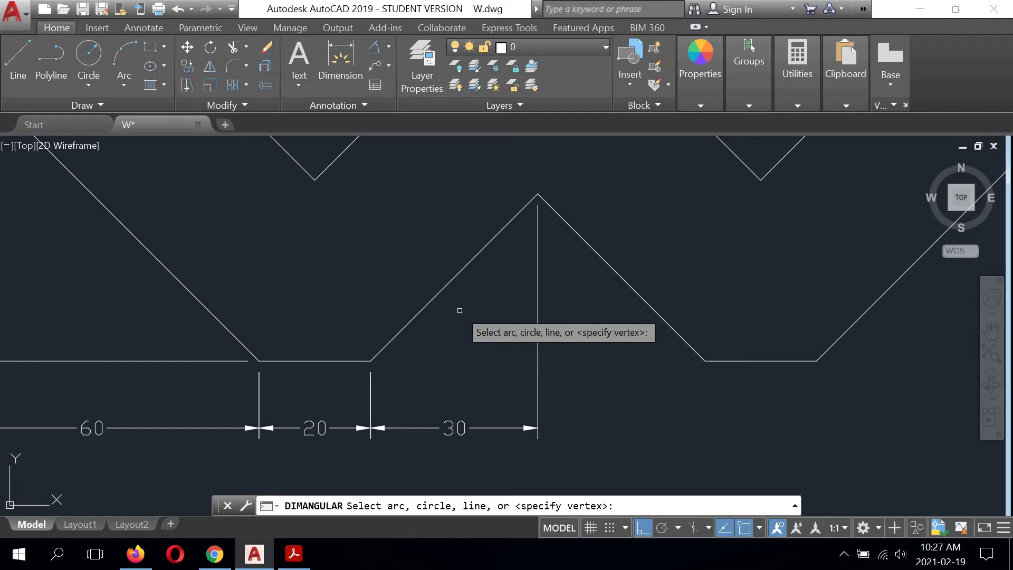
click(336, 360)
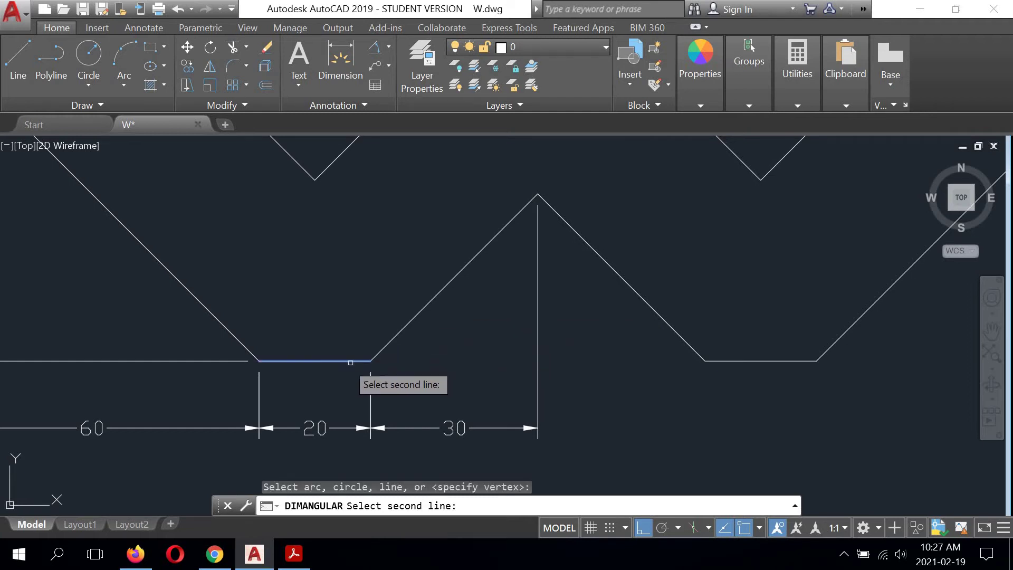
click(430, 301)
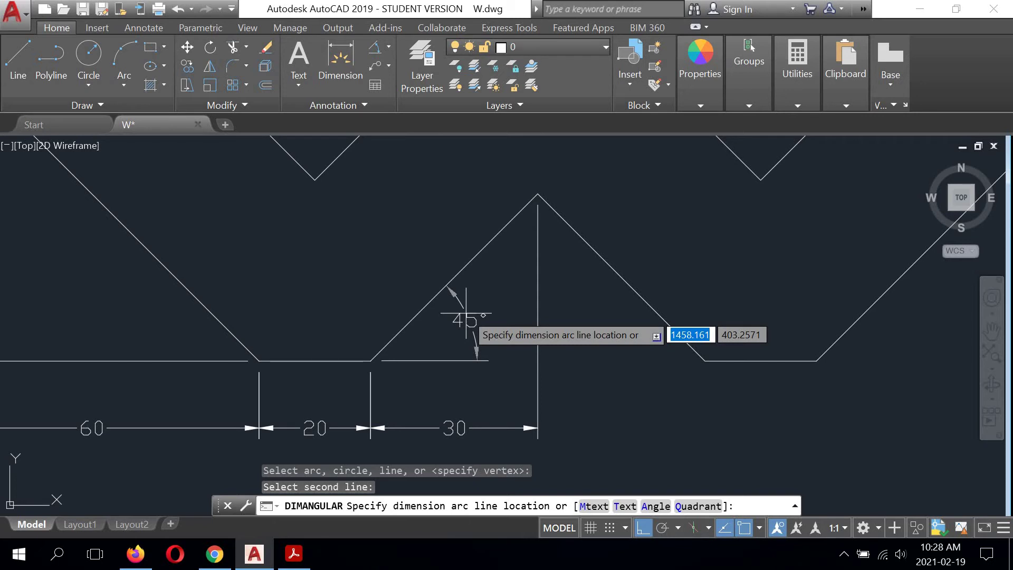
click(466, 314)
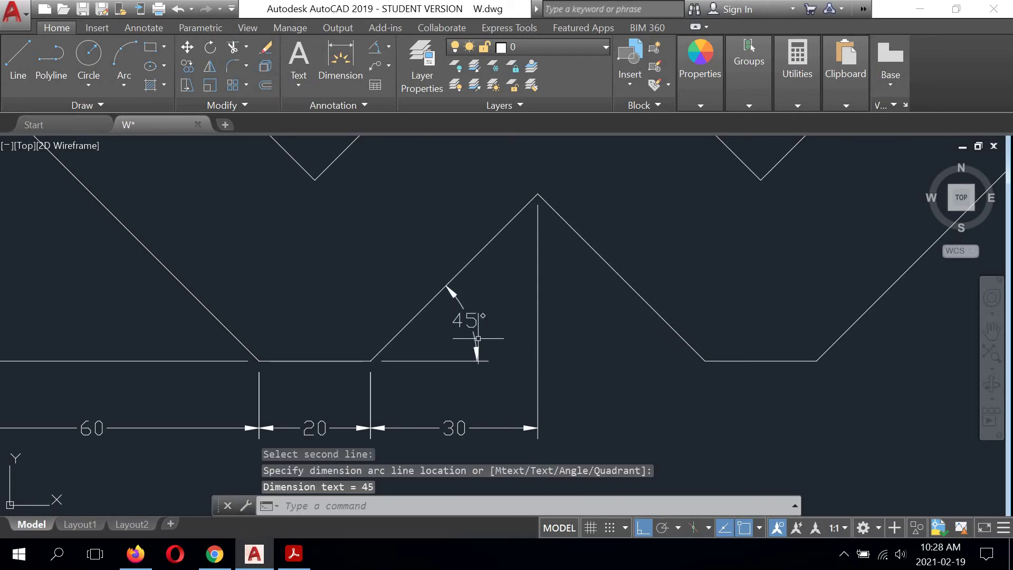
Try to dimension the left arm's thickness with an aligned dimension between the midpoints of its outer and inner sloping edges
scroll(479, 343, down, 2)
mouse_move(317, 226)
middle_down()
mouse_move(389, 276)
mouse_move(399, 303)
middle_up()
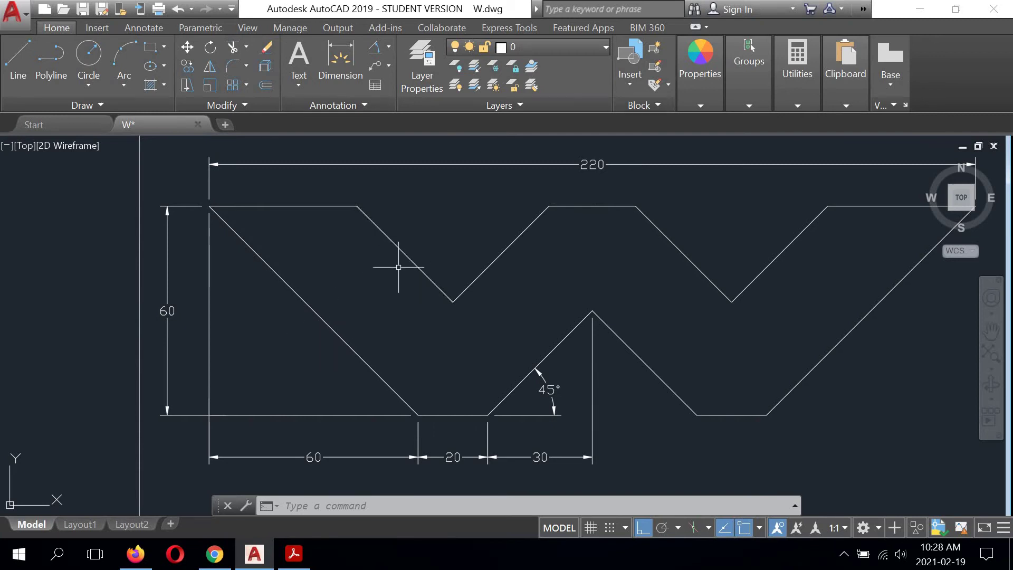
click(388, 47)
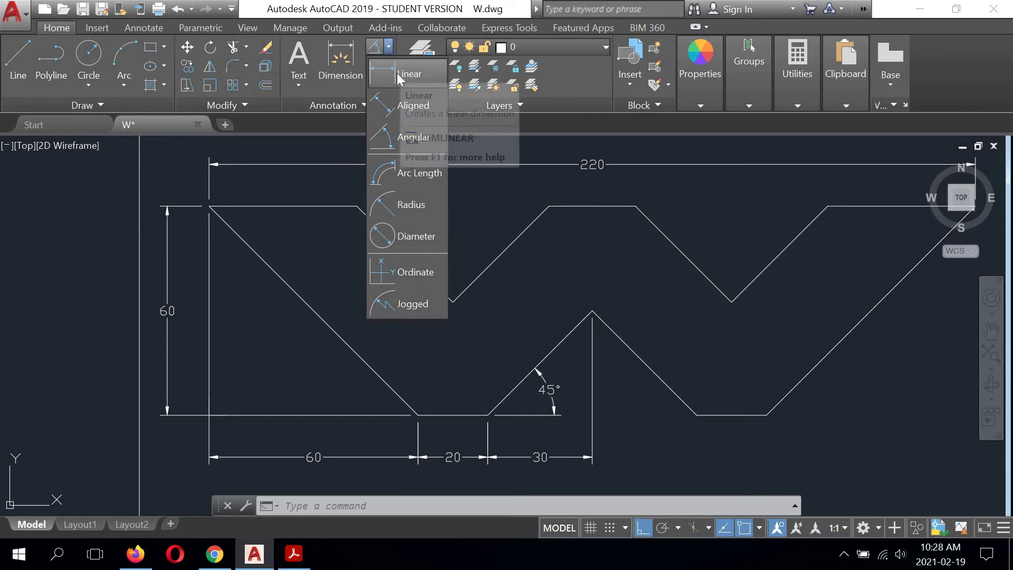
click(389, 107)
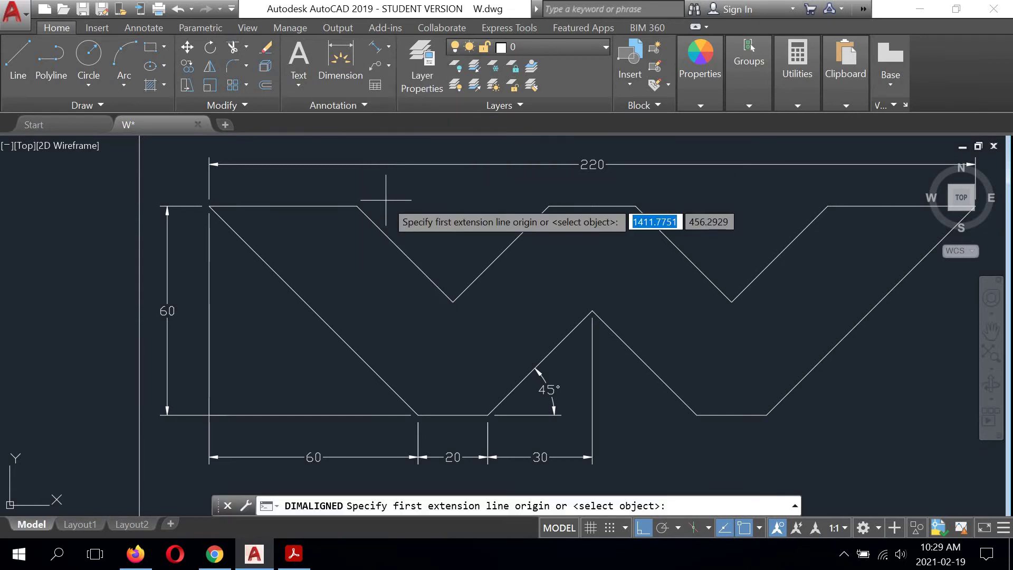
click(313, 310)
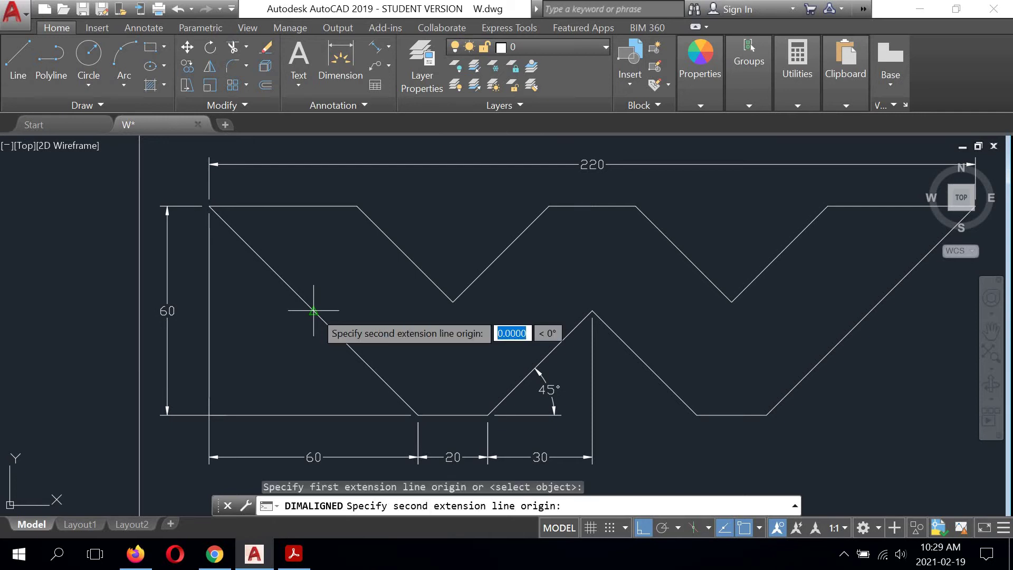
click(404, 254)
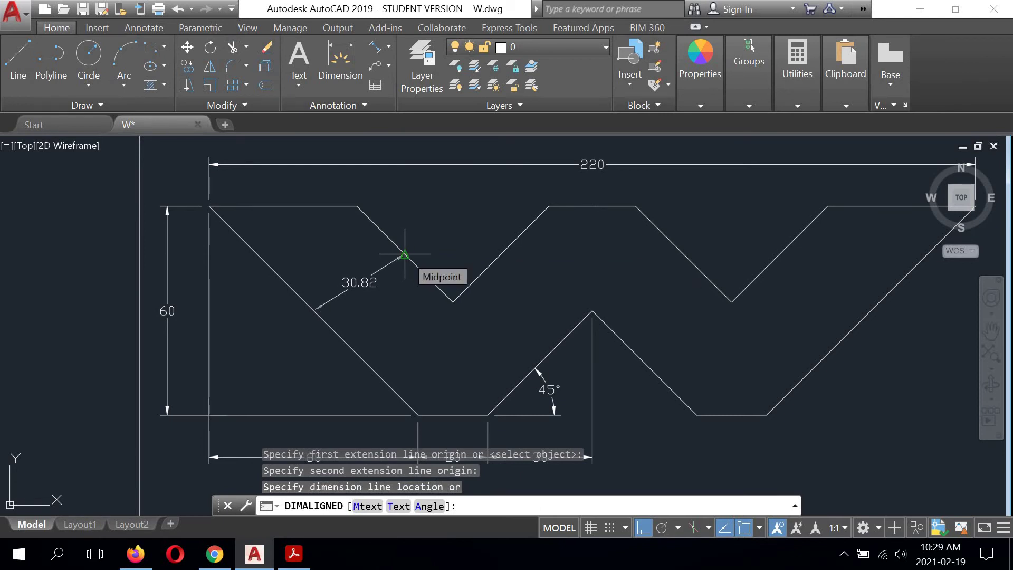
click(404, 255)
Check the arm's thickness dimension against W.pdf in Acrobat Reader, and erase the aligned dimension across the left arm in AutoCAD
scroll(374, 283, up, 3)
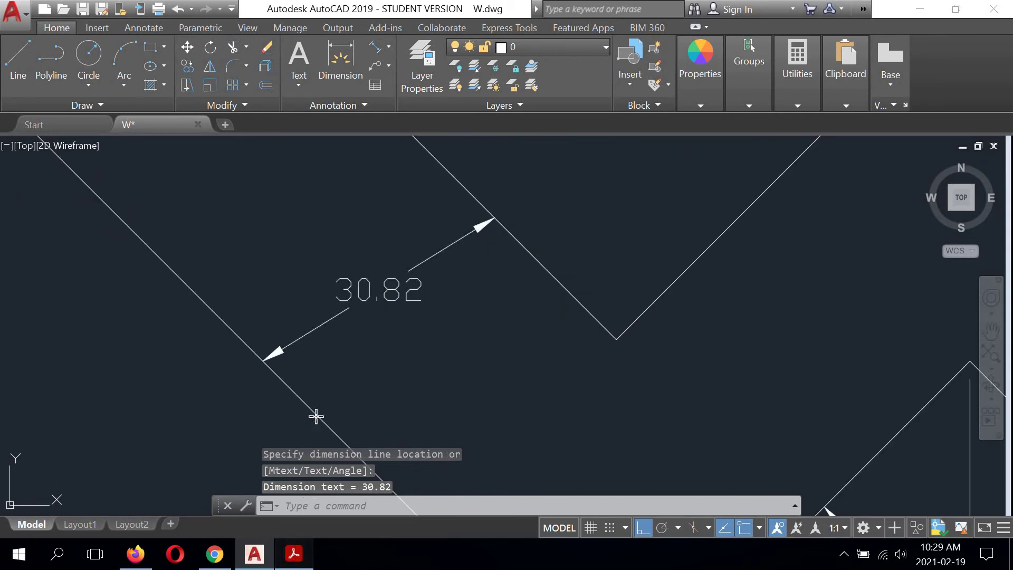
key(alt+Tab)
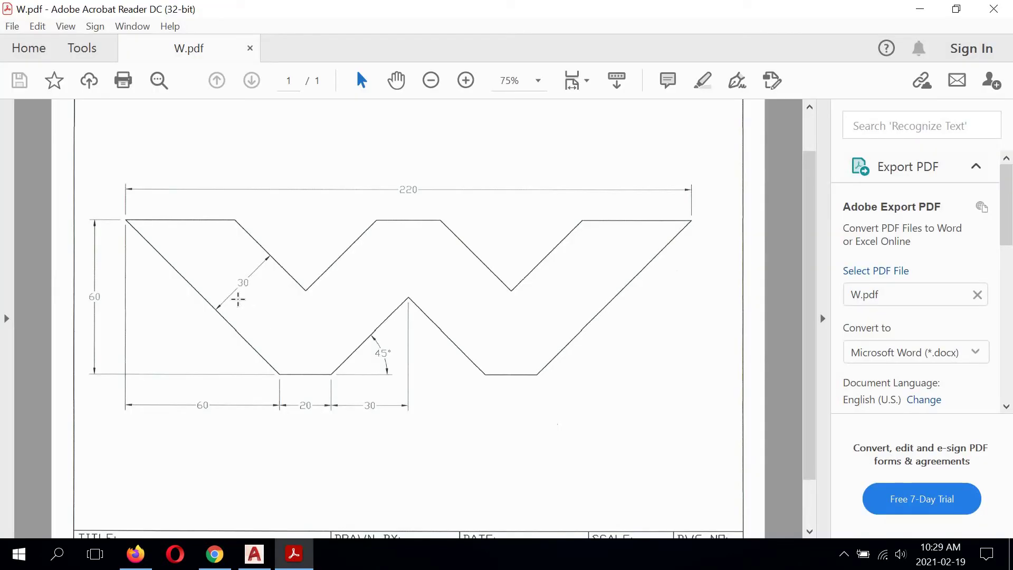
click(294, 553)
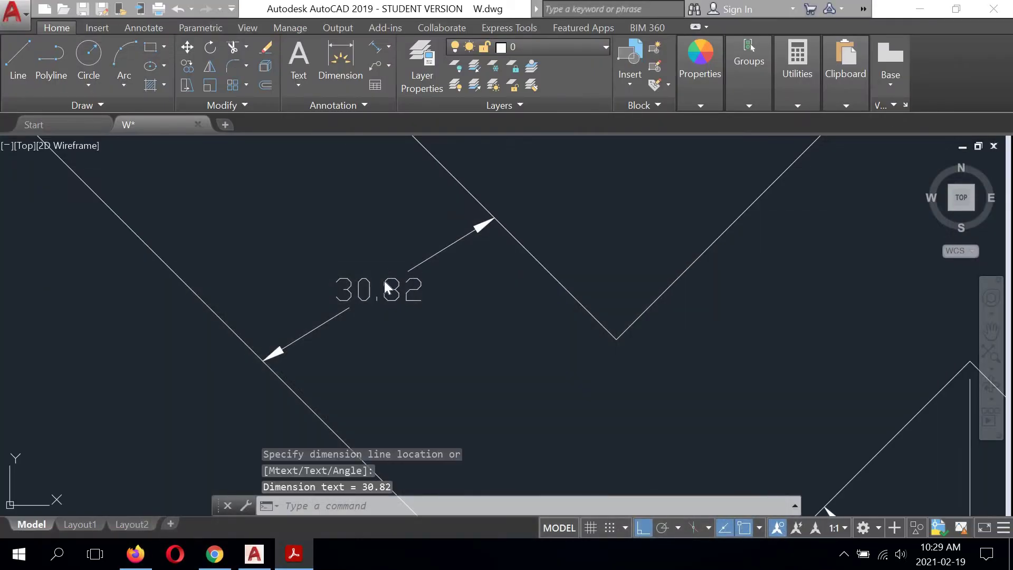
scroll(386, 285, down, 2)
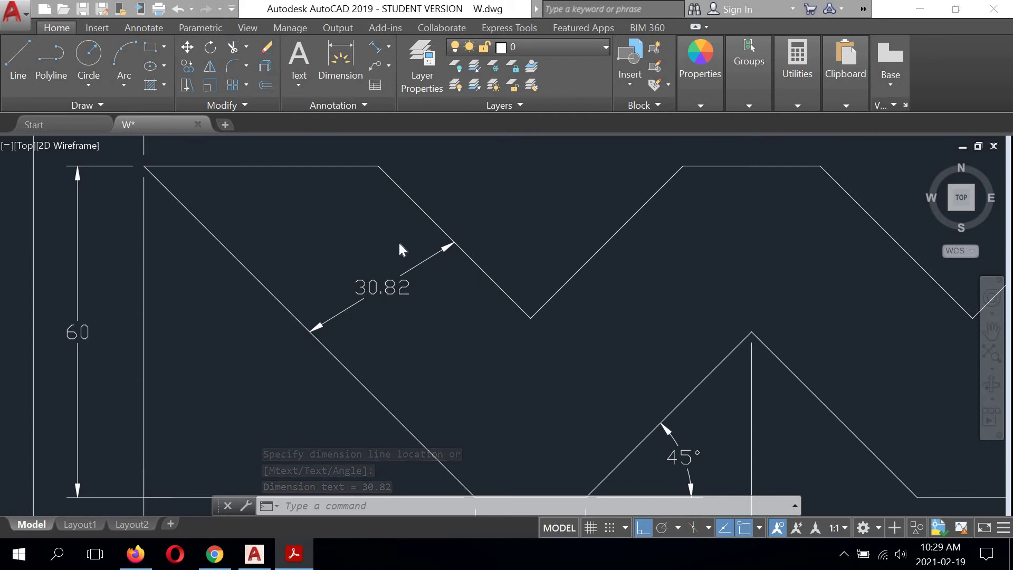
scroll(401, 245, up, 2)
scroll(399, 237, down, 2)
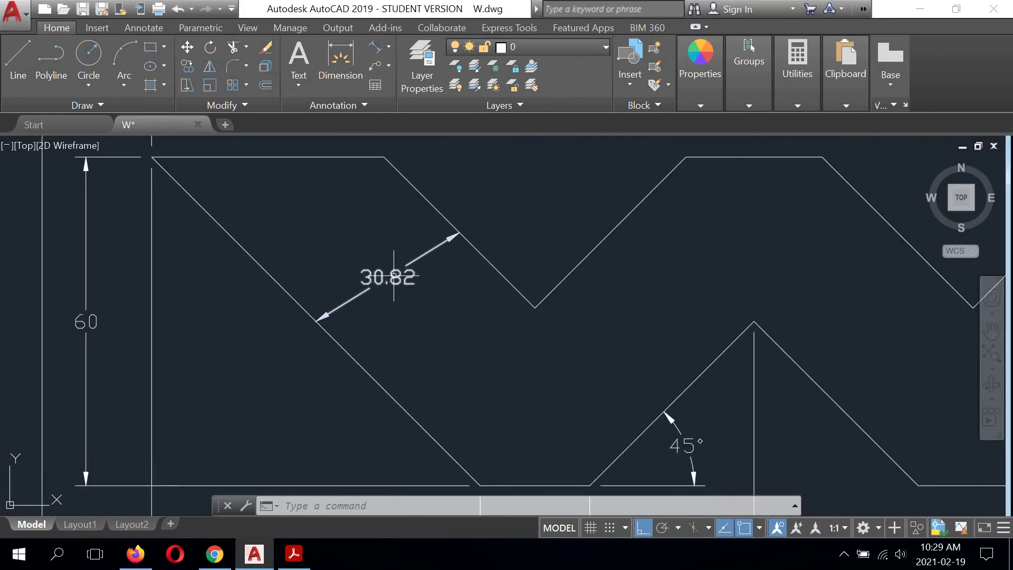
click(425, 256)
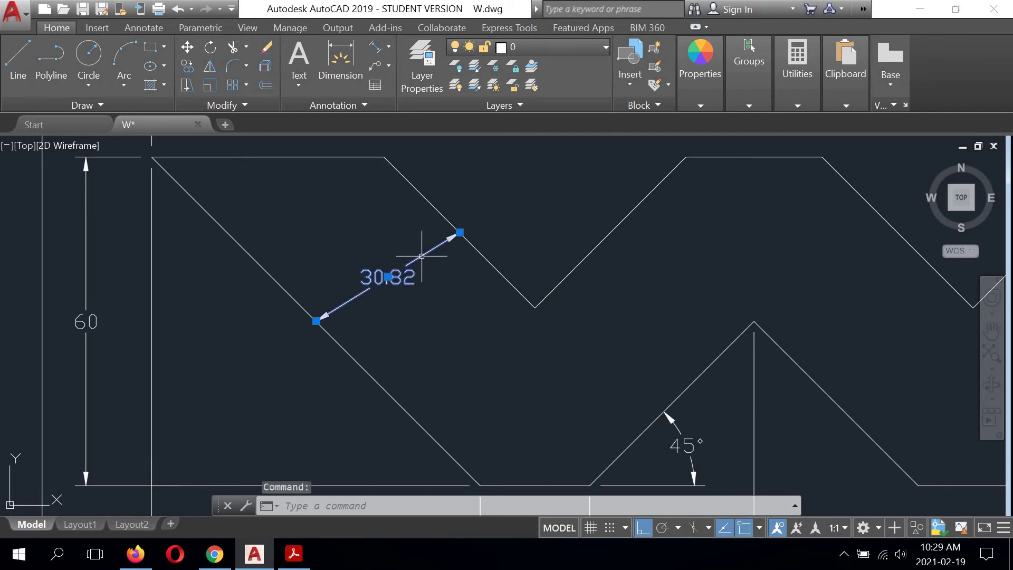
click(265, 47)
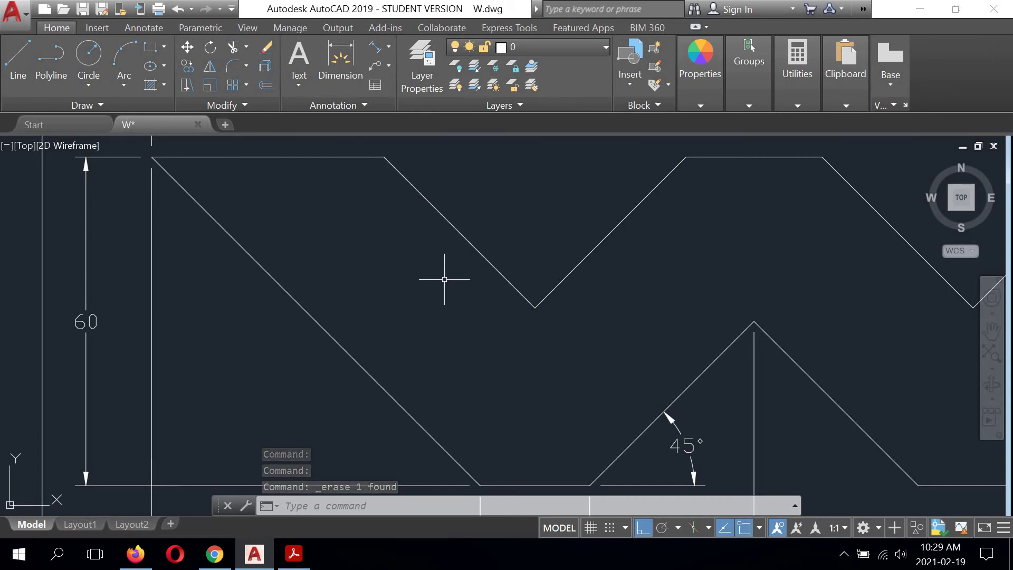
Turn object snap off and back on around starting the Line command
scroll(443, 280, down, 1)
mouse_move(523, 323)
middle_down()
mouse_move(335, 330)
mouse_move(370, 330)
middle_up()
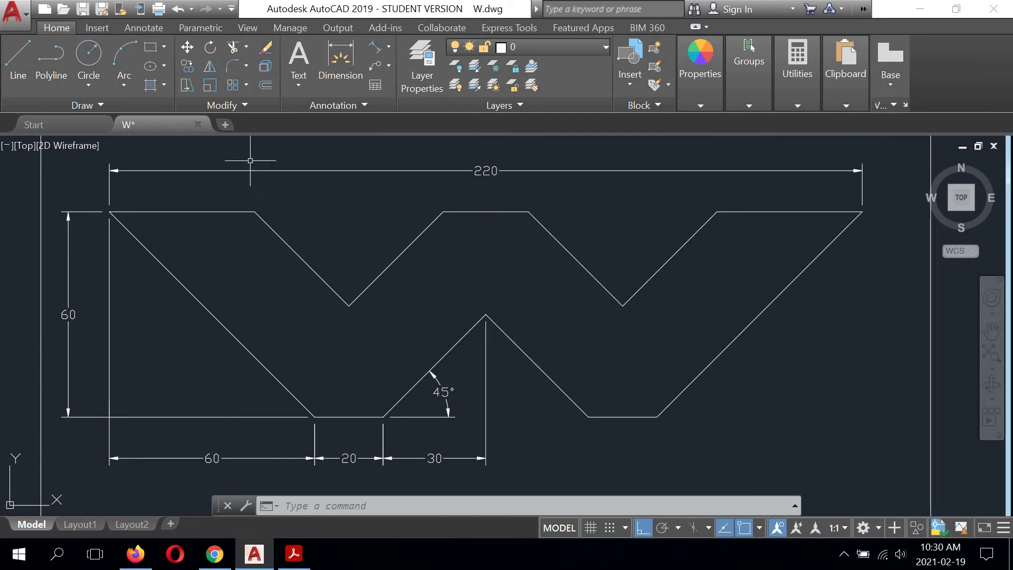
click(743, 527)
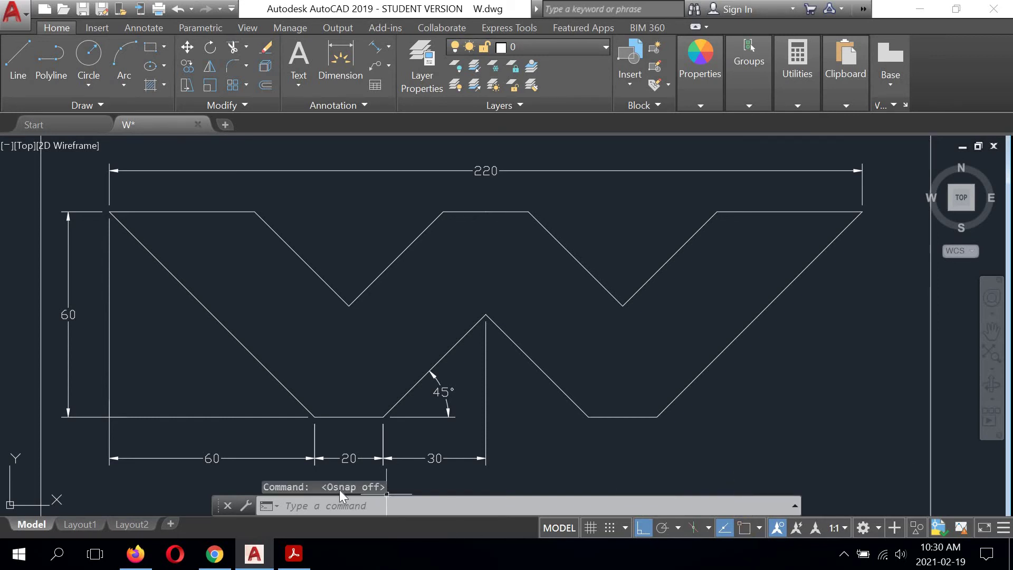
click(18, 63)
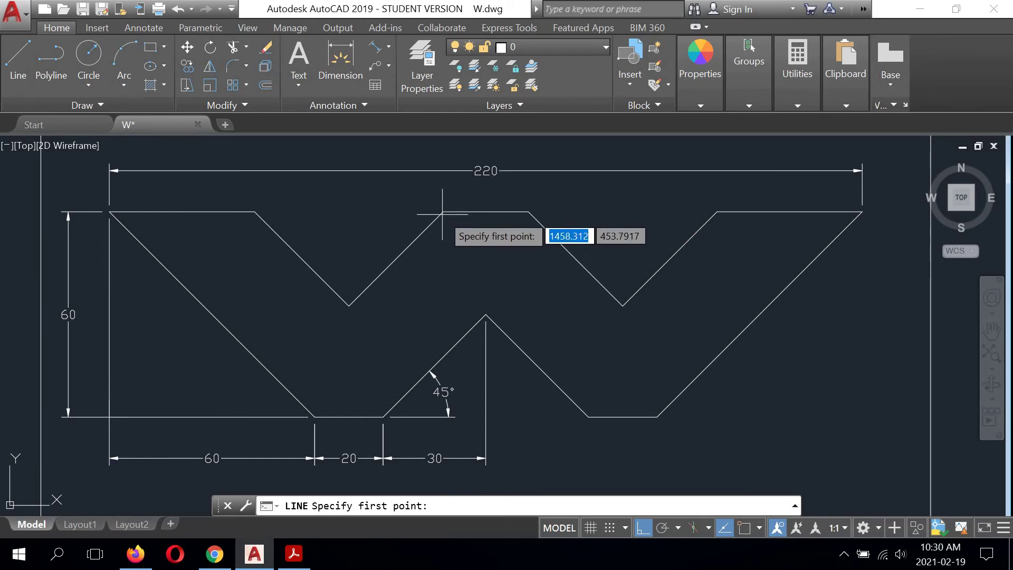
click(745, 528)
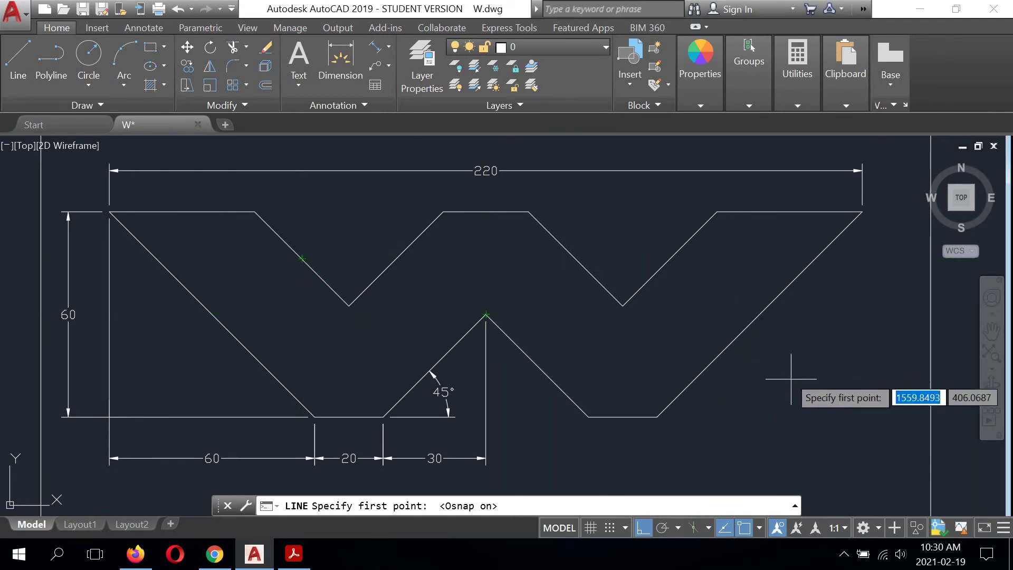
Review the running object snap modes in the drafting settings, checking Endpoint, Midpoint and Perpendicular, and accept them
right_click(743, 527)
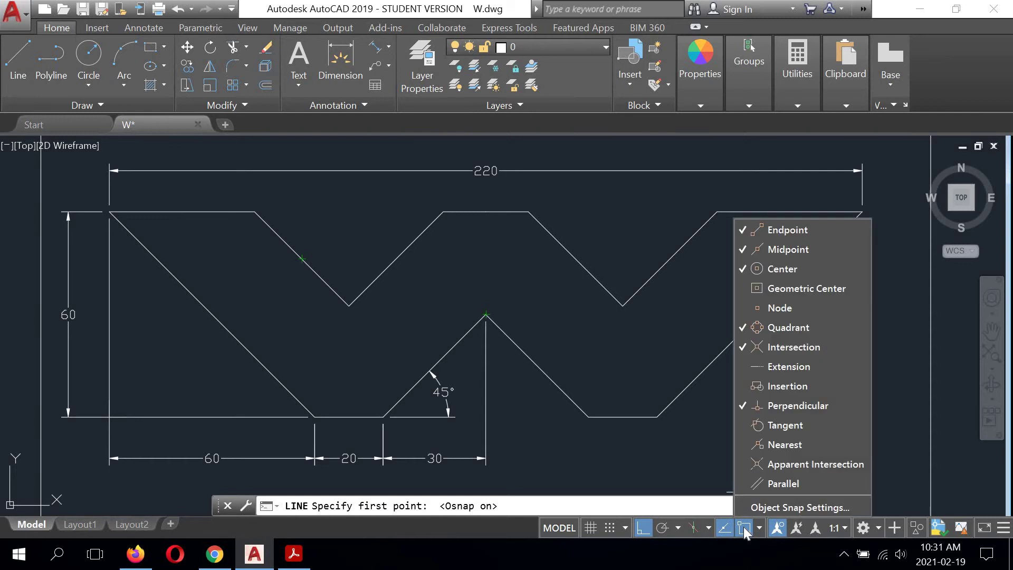
click(785, 508)
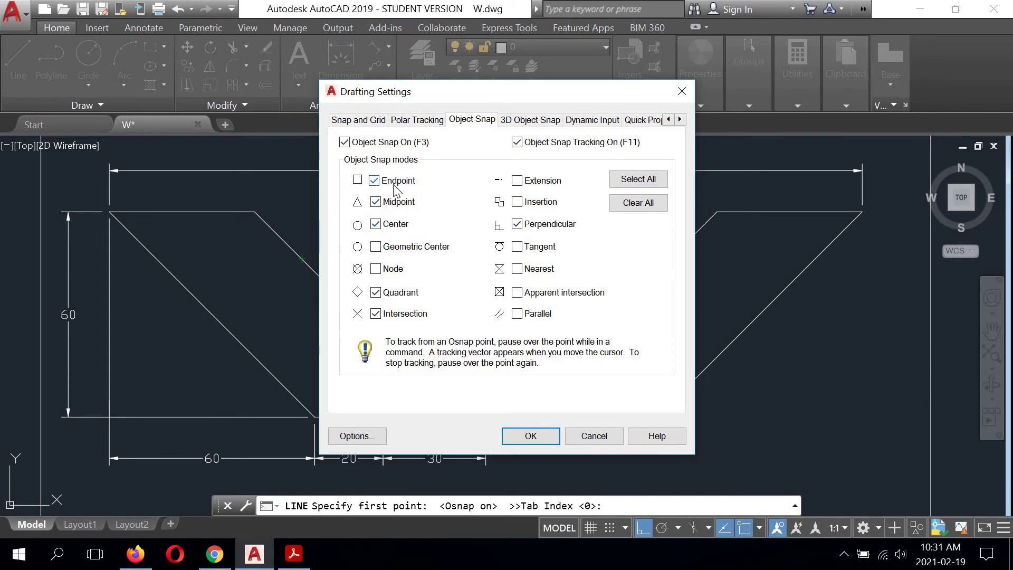
click(375, 201)
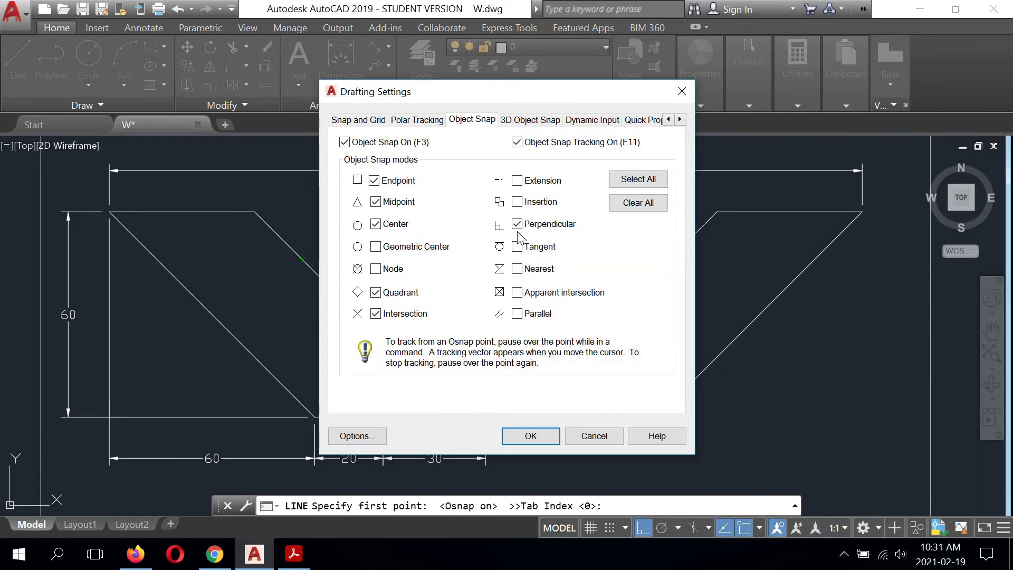
click(537, 438)
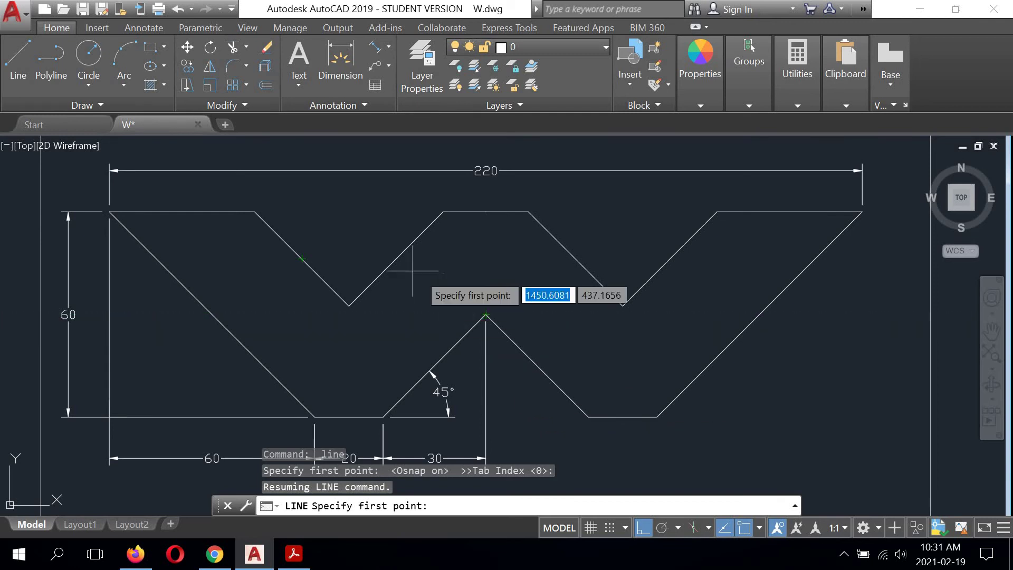
middle_drag(439, 294, 537, 271)
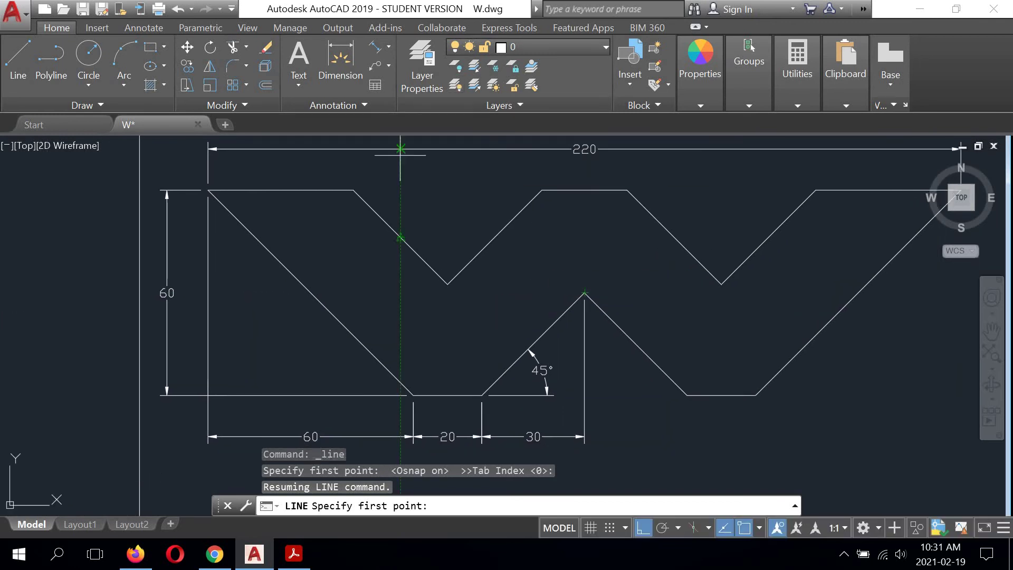
click(311, 292)
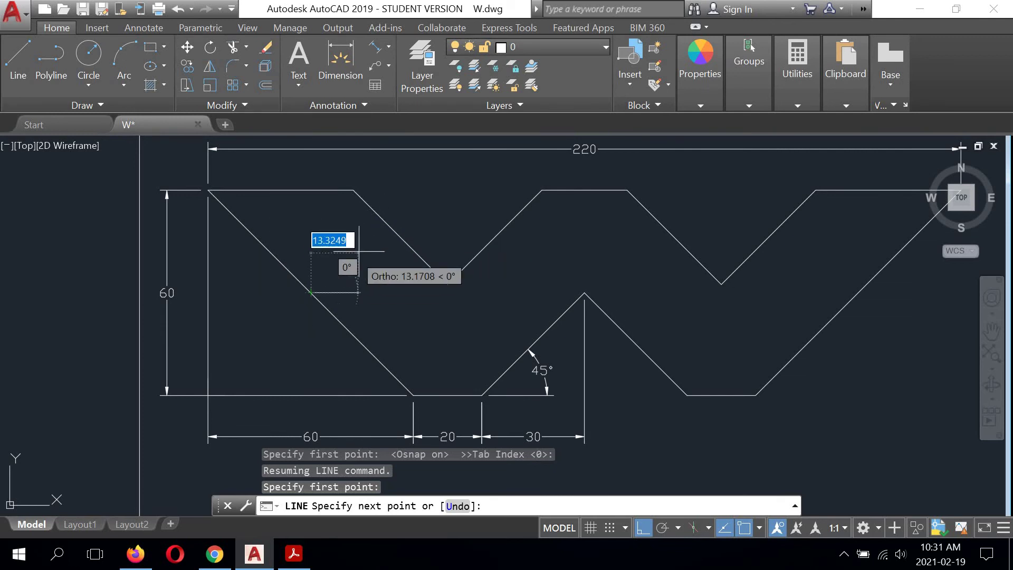
right_click(463, 189)
click(475, 208)
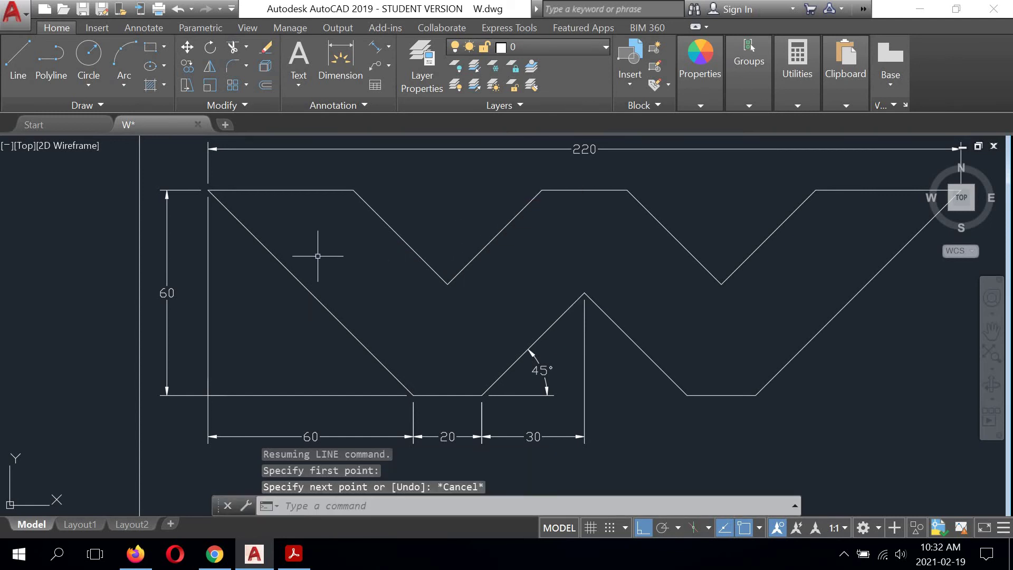
Add an aligned dimension across the W's left arm, from the outer sloping edge's midpoint perpendicular to the inner sloping edge
click(389, 47)
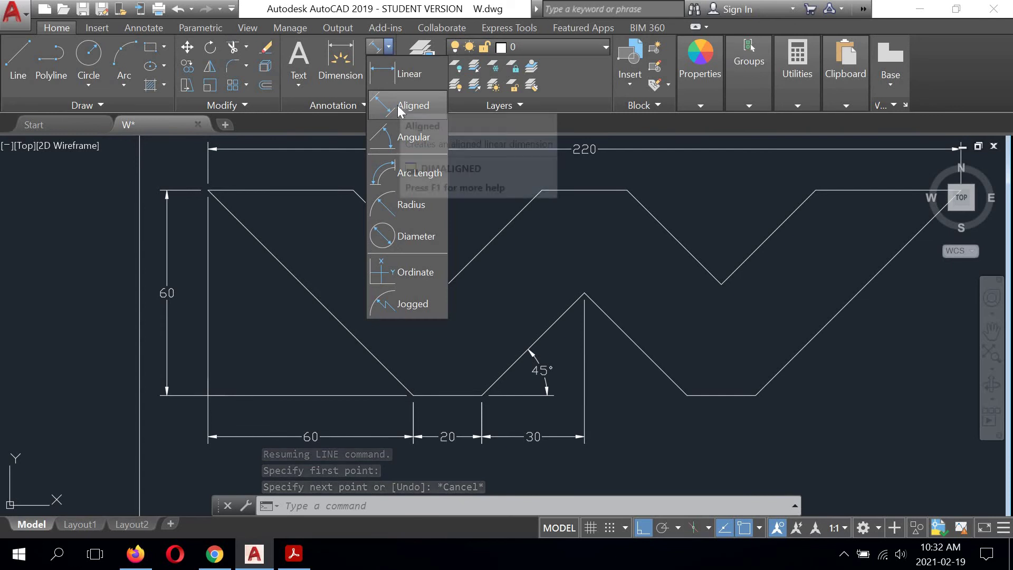
click(402, 107)
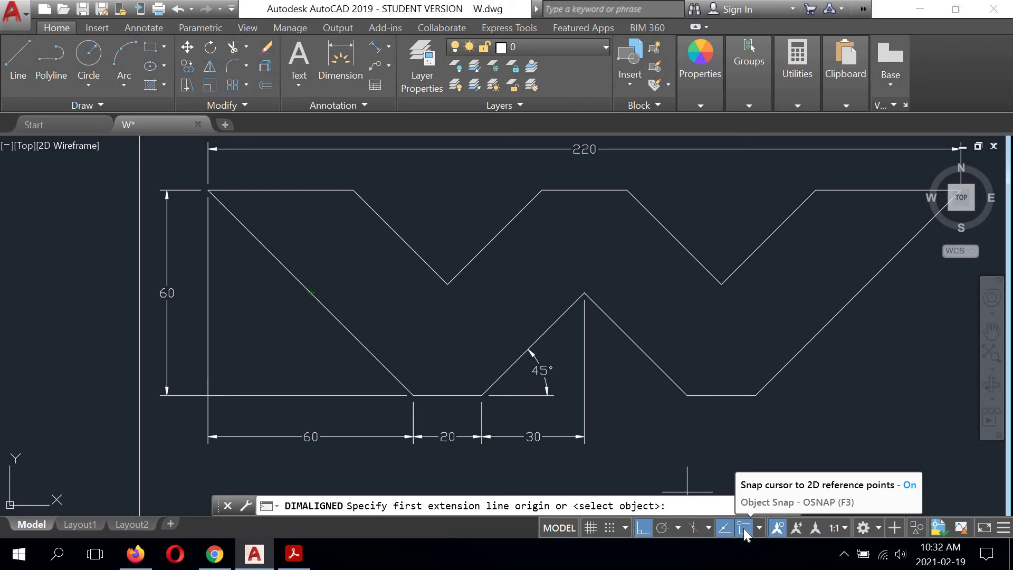
click(310, 292)
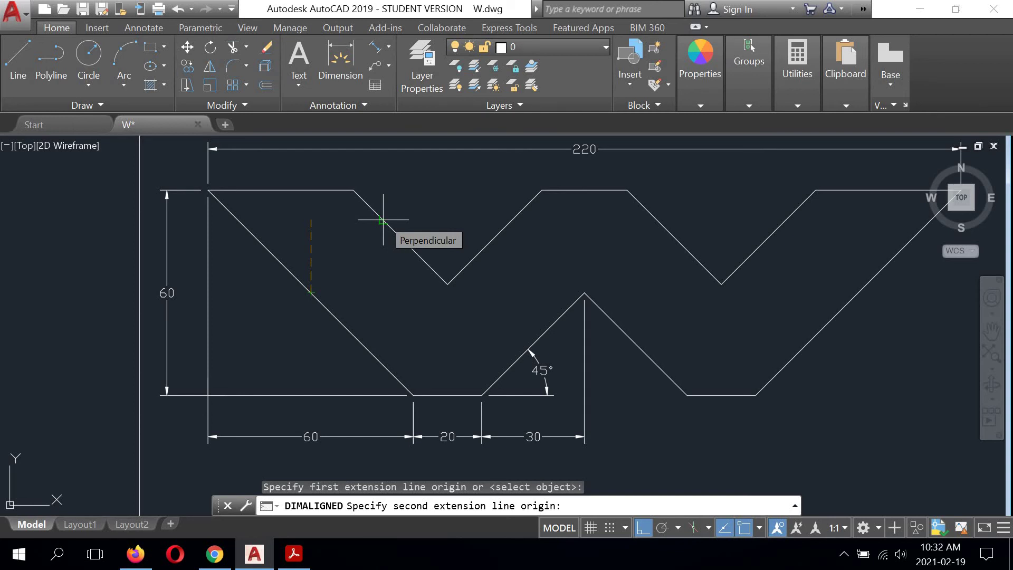
click(383, 220)
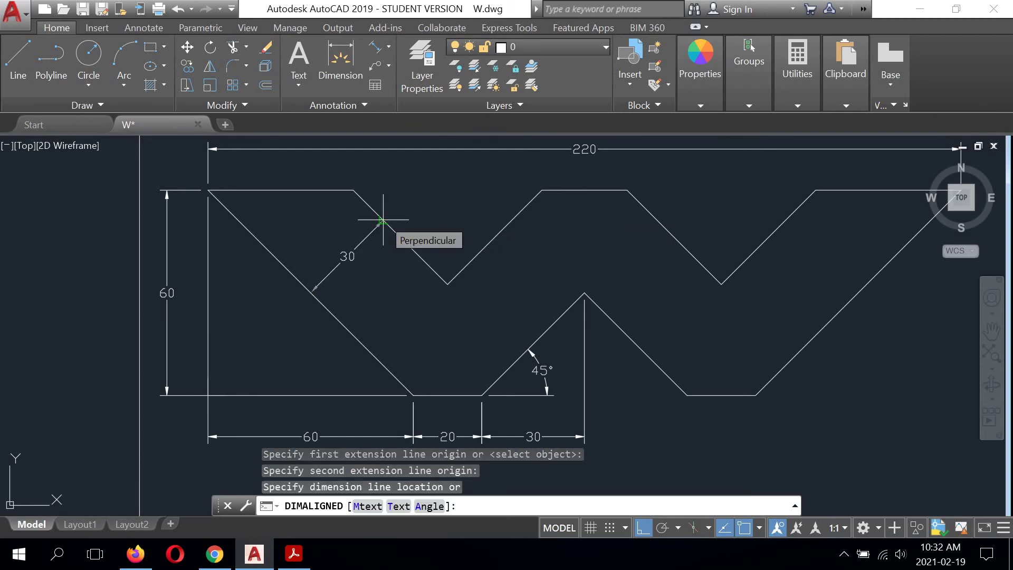
click(382, 220)
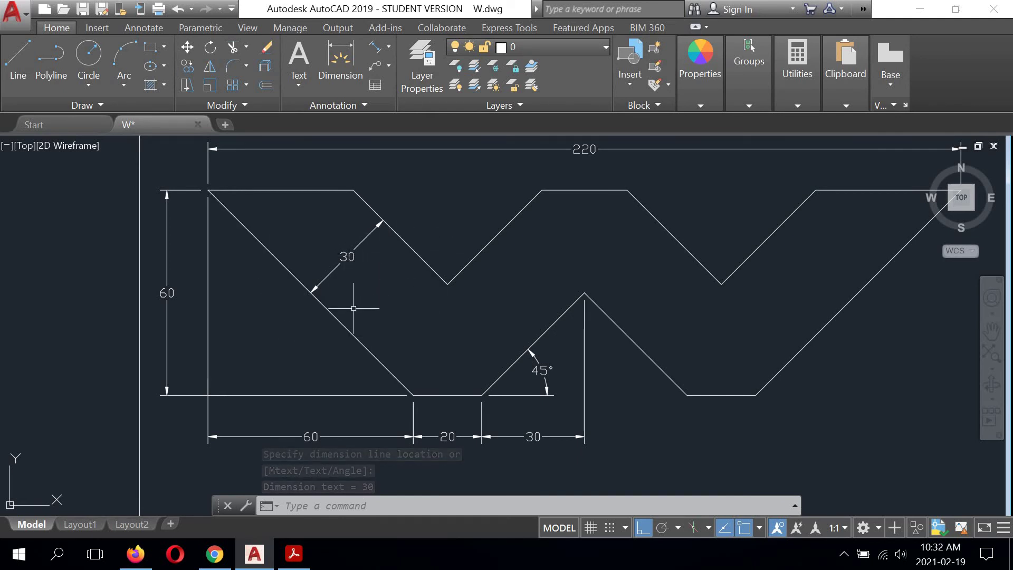
Compare the fully dimensioned W with W.pdf in Acrobat Reader and return to AutoCAD
scroll(345, 281, down, 2)
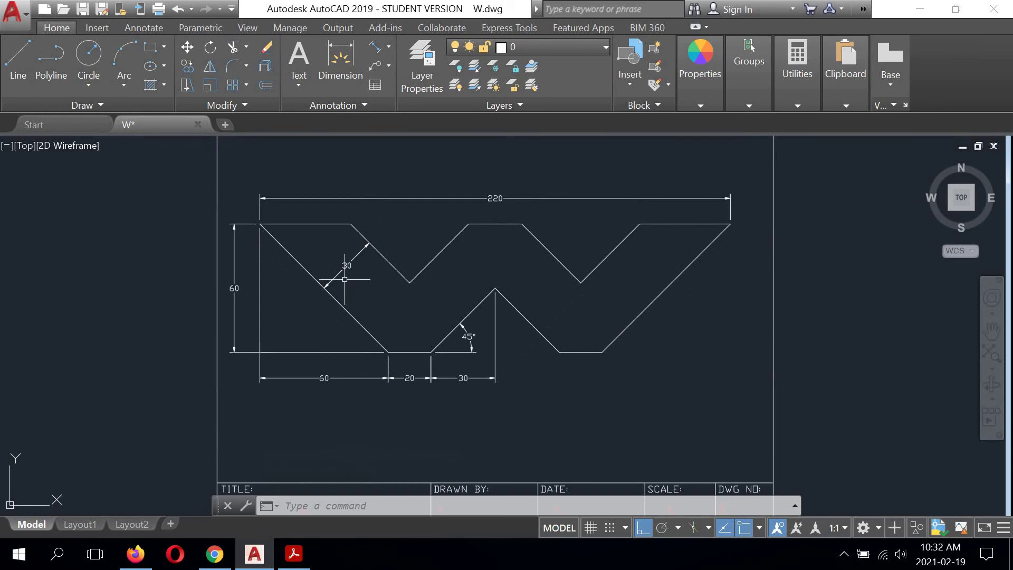
click(296, 558)
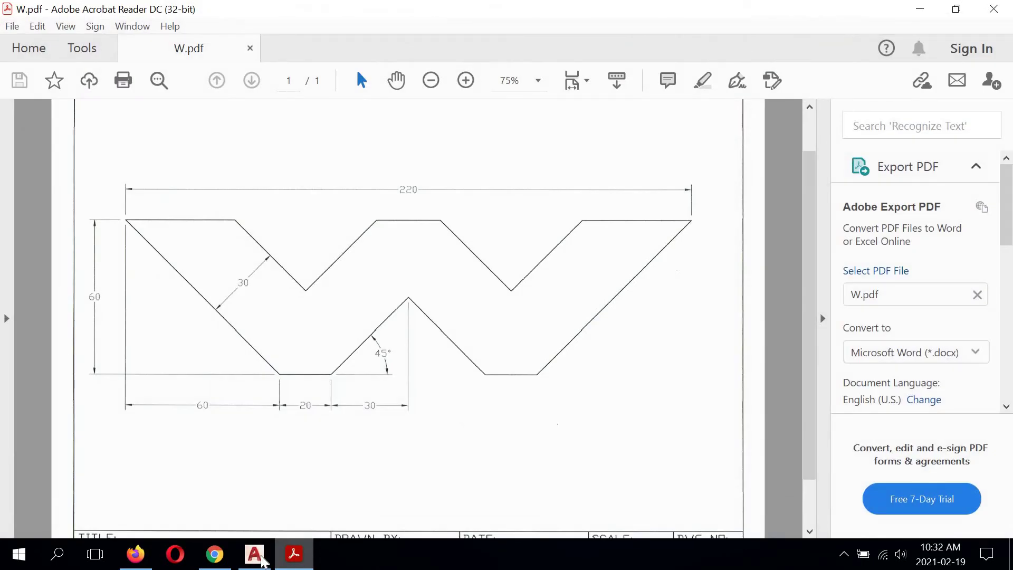
click(258, 556)
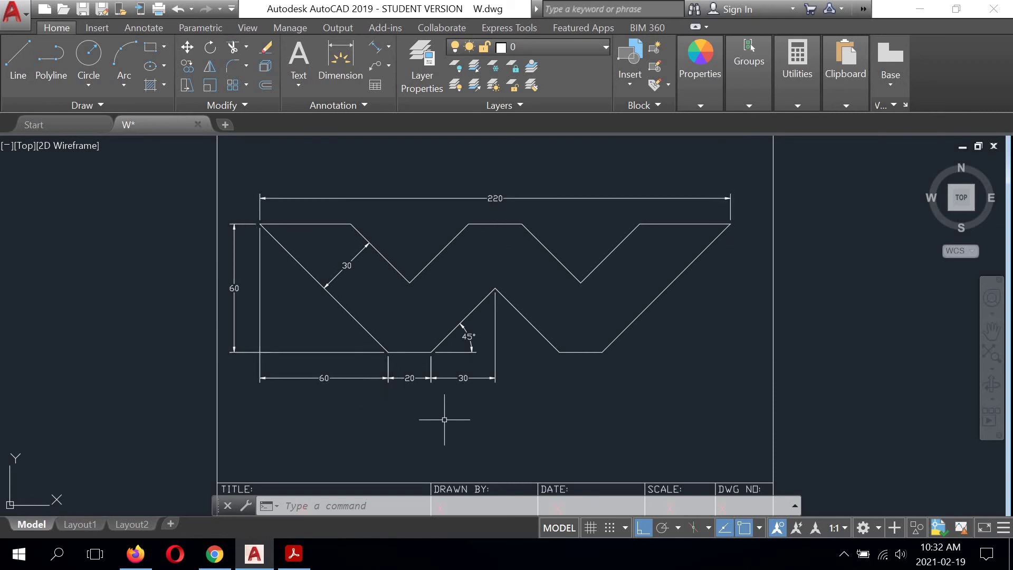
Move all the W's linear, angular and aligned dimensions to the Dimensions layer and clear the selection
click(514, 336)
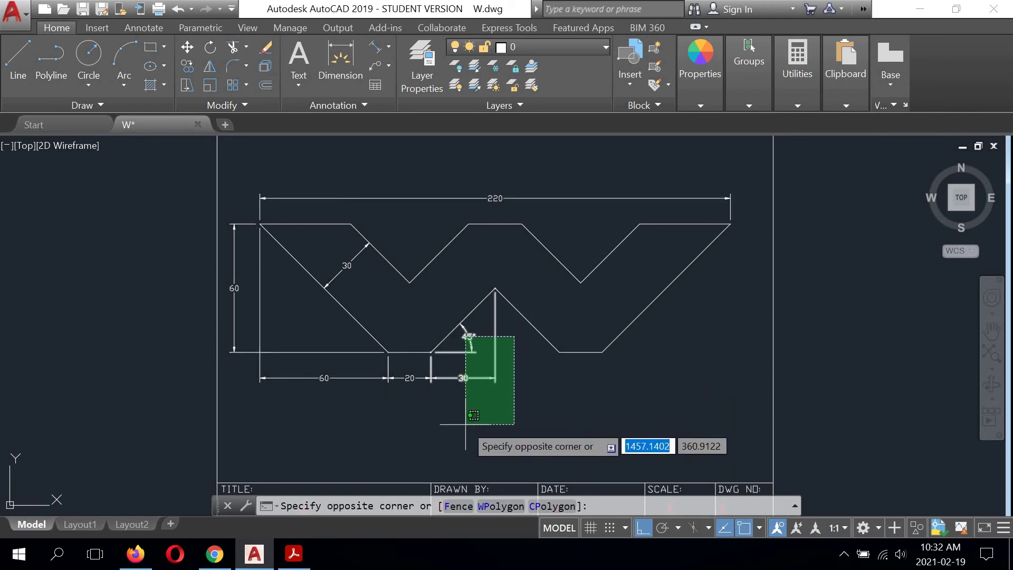
click(464, 422)
click(397, 360)
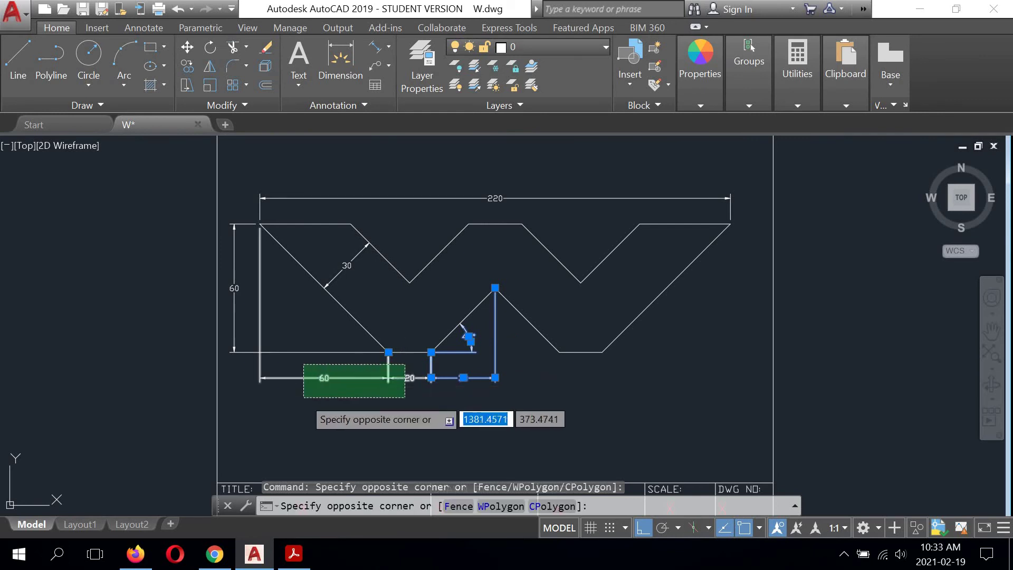
click(248, 372)
click(281, 299)
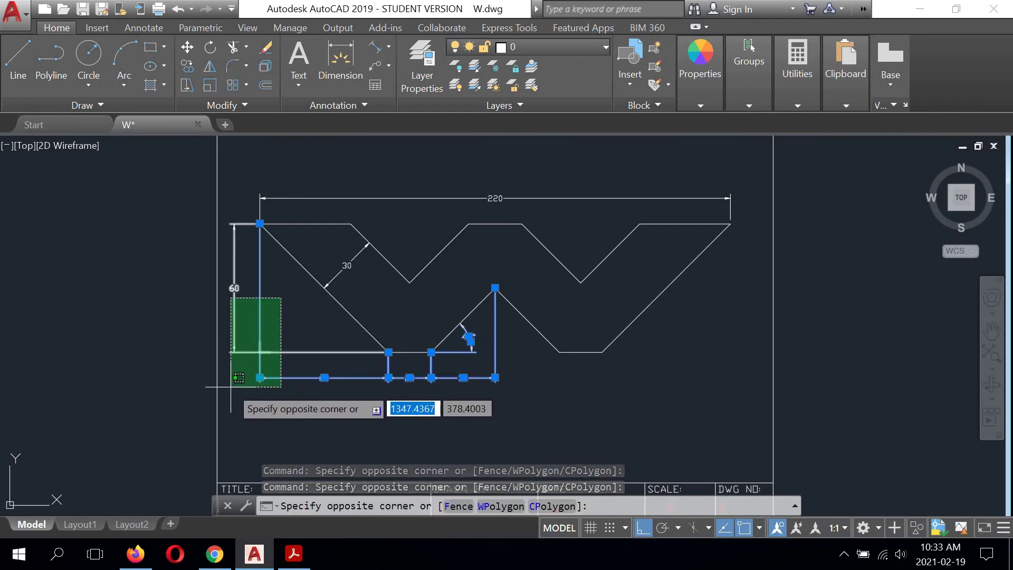
click(232, 386)
click(345, 265)
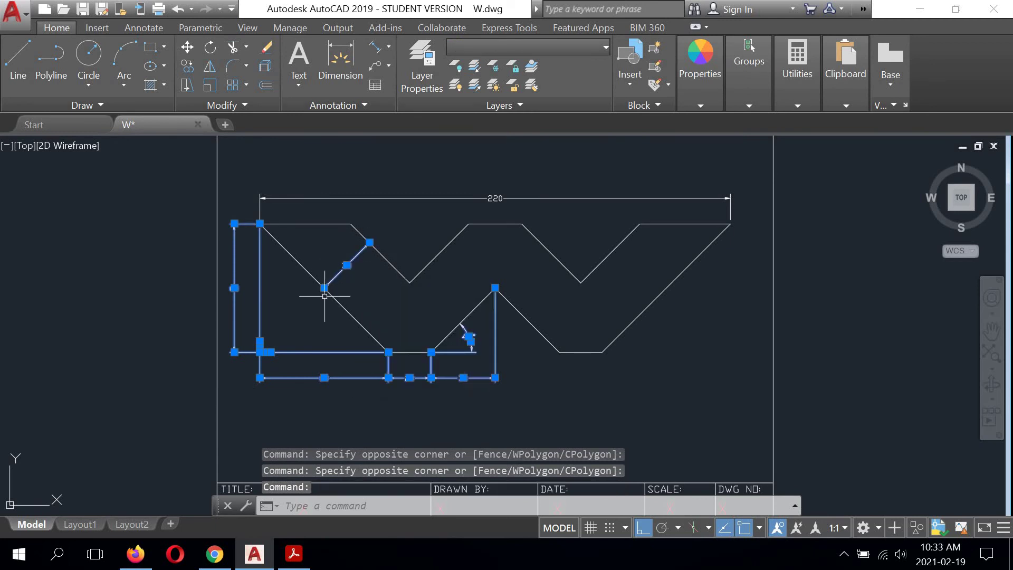
click(461, 199)
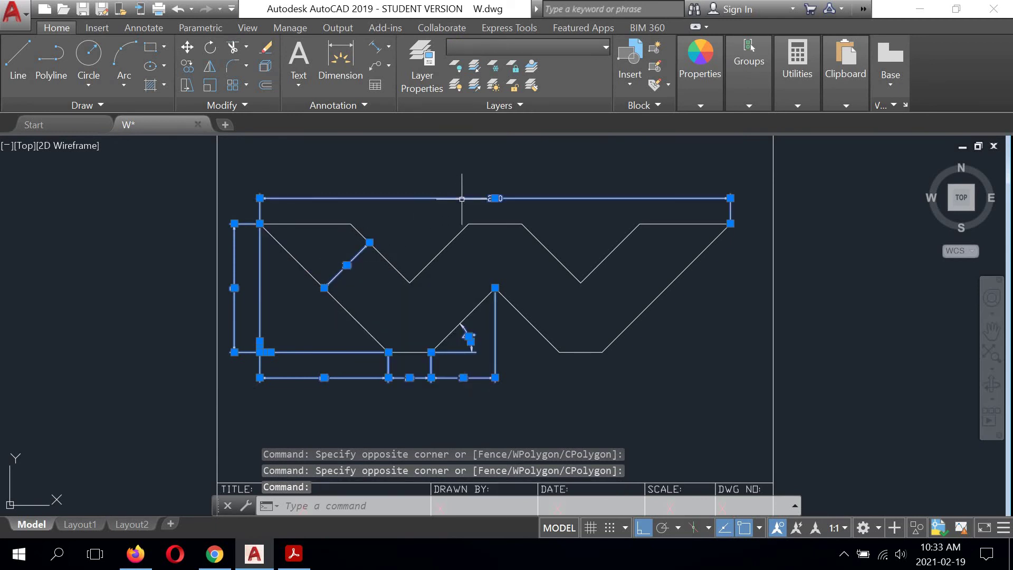
click(603, 46)
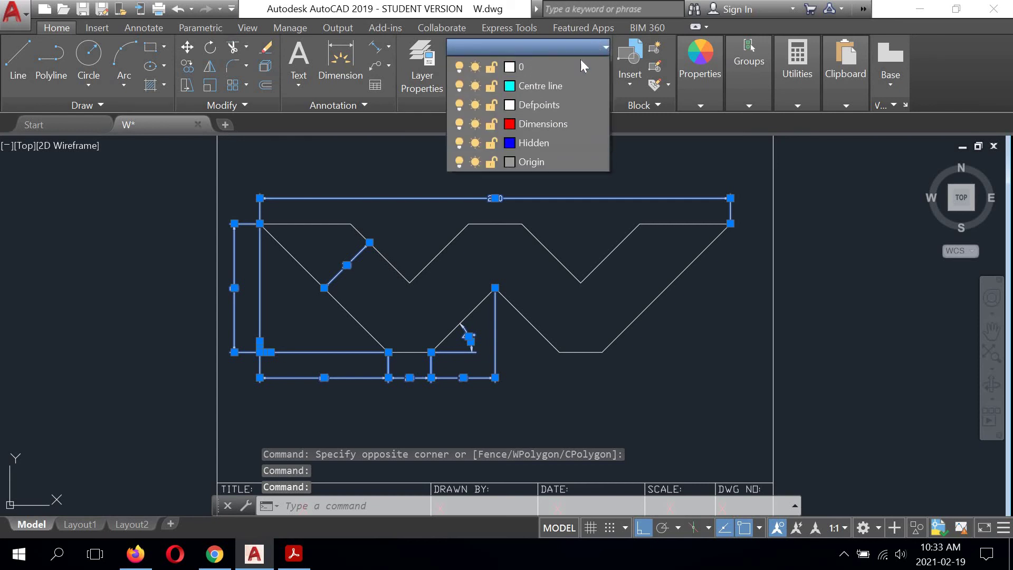
click(545, 123)
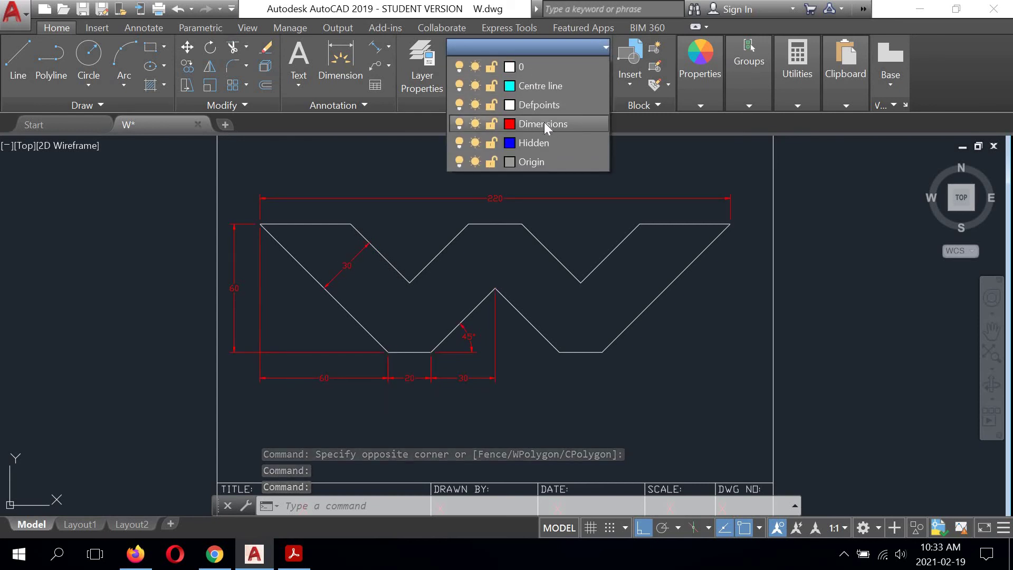
click(544, 123)
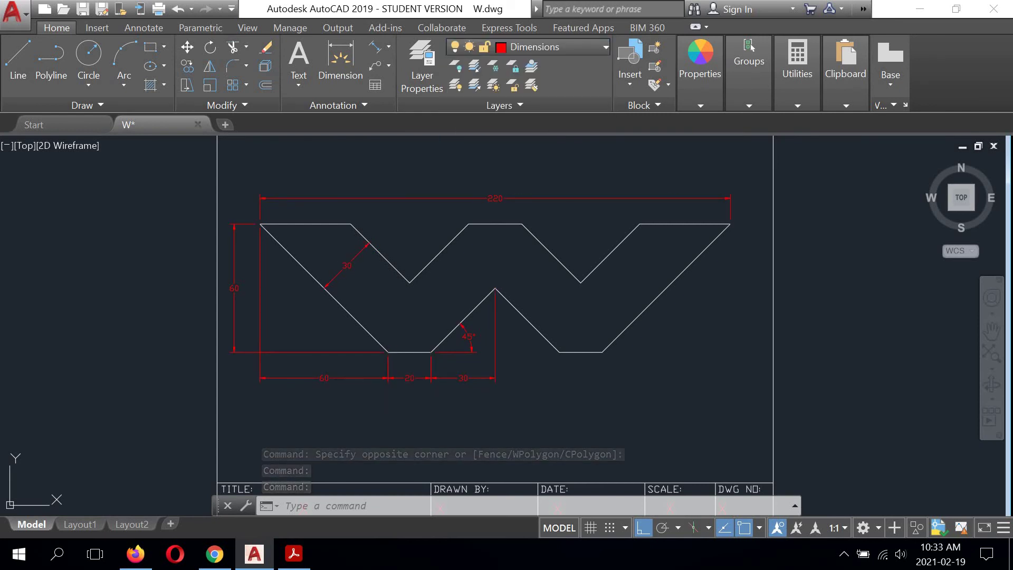
right_click(712, 403)
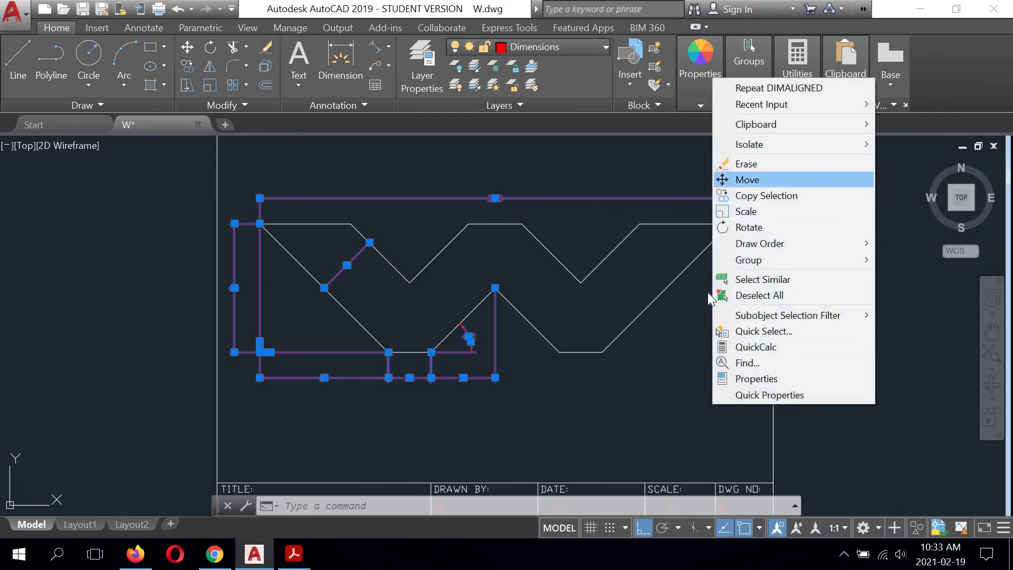
click(686, 338)
key(Escape)
key(Return)
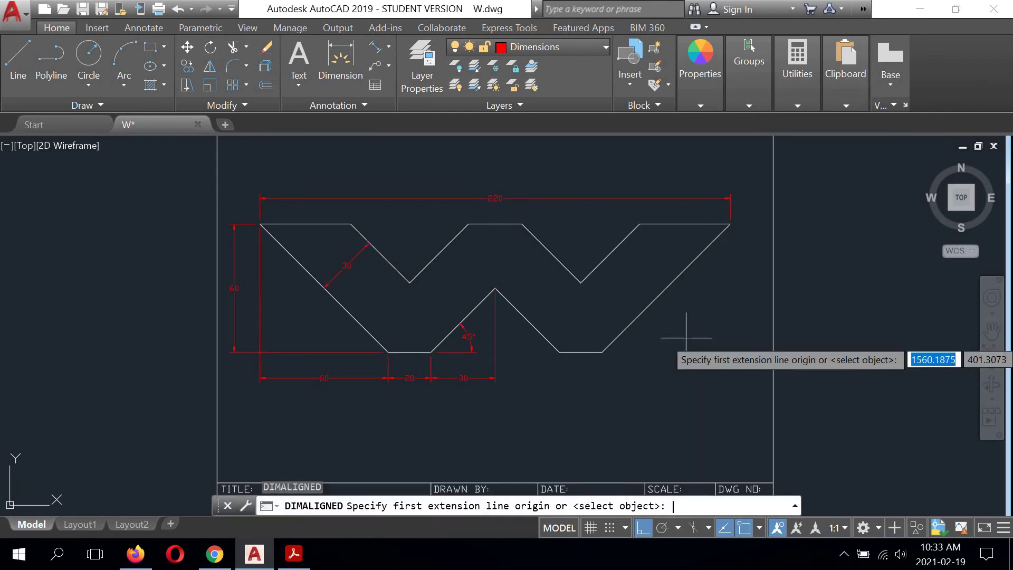
key(Return)
key(Return)
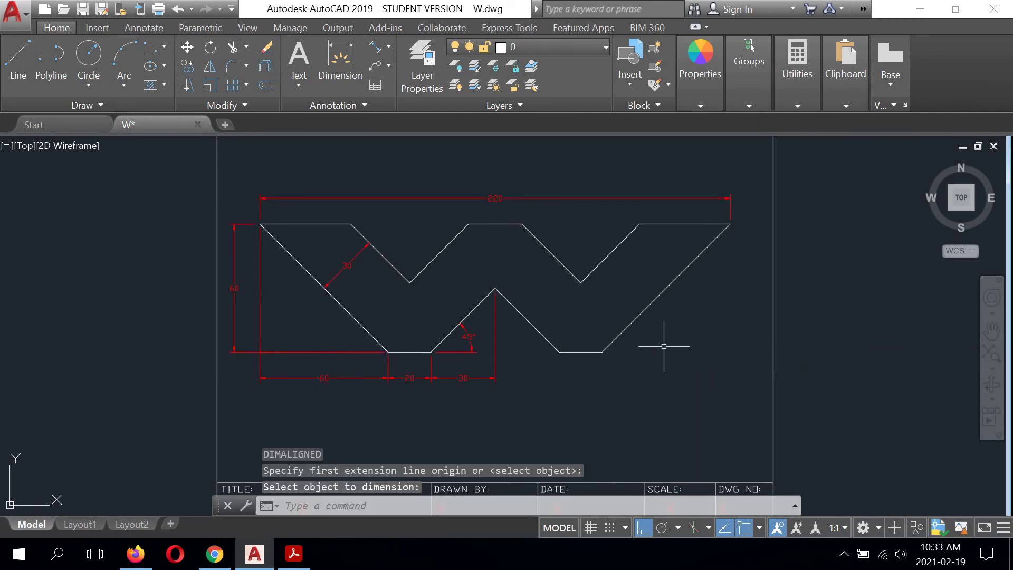
Replace the placeholder X in the title block's TITLE cell with W
scroll(661, 344, down, 2)
middle_drag(577, 317, 473, 292)
scroll(396, 245, up, 2)
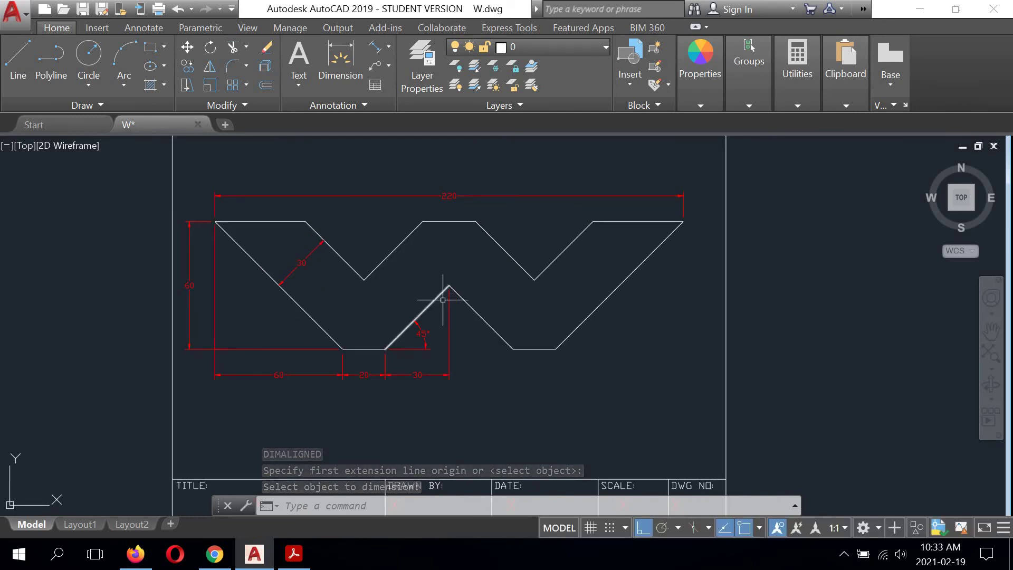
mouse_move(471, 330)
middle_down()
mouse_move(475, 300)
mouse_move(514, 245)
middle_up()
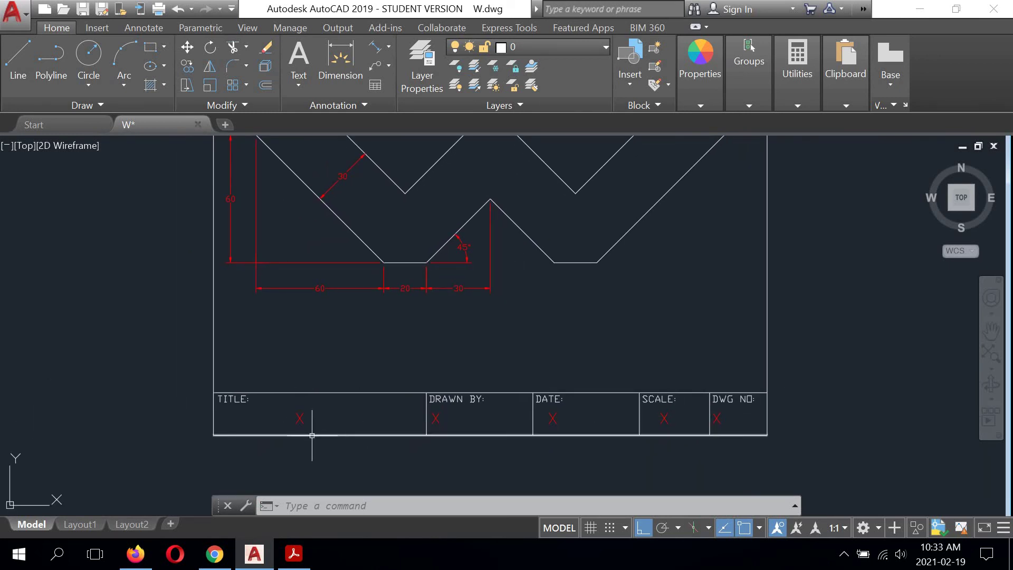
scroll(295, 441, up, 2)
scroll(296, 458, up, 2)
scroll(301, 445, down, 2)
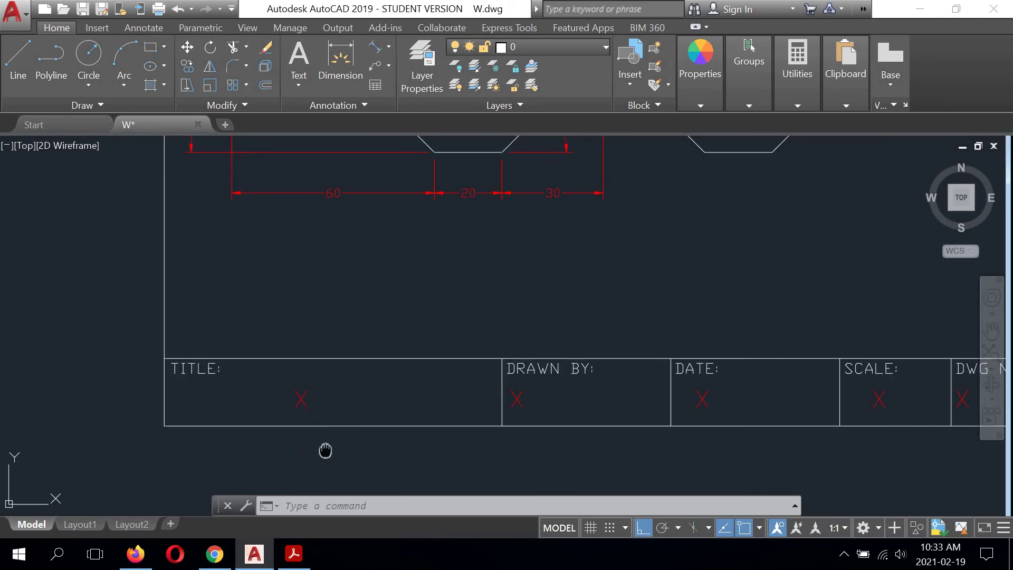
middle_drag(326, 448, 302, 413)
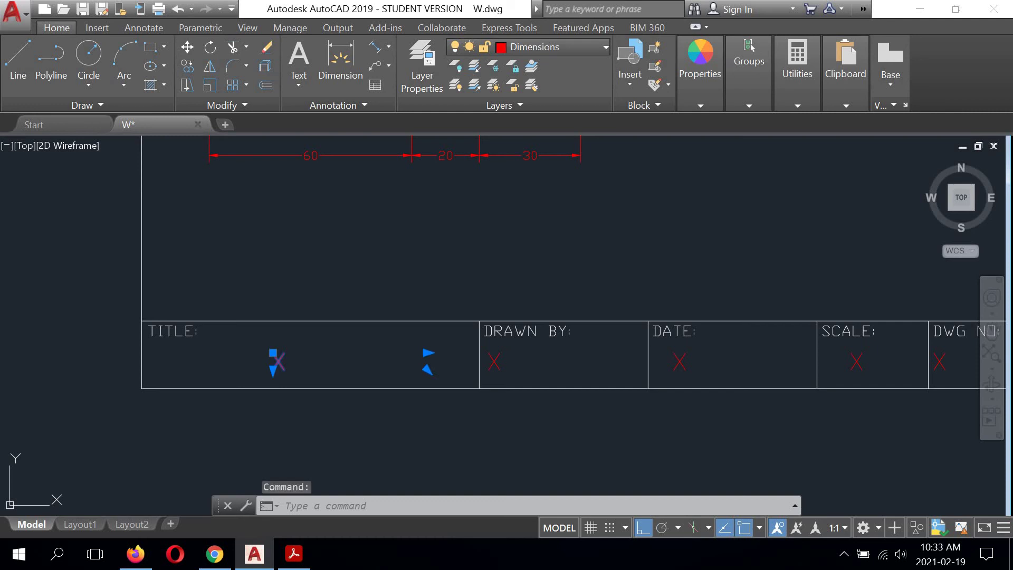
double_click(284, 367)
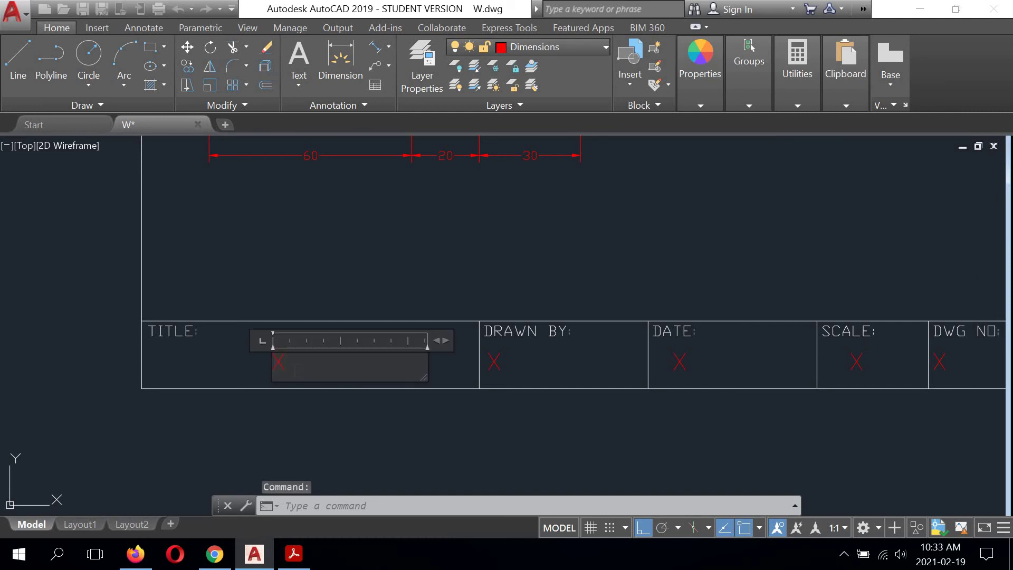
key(BackSpace)
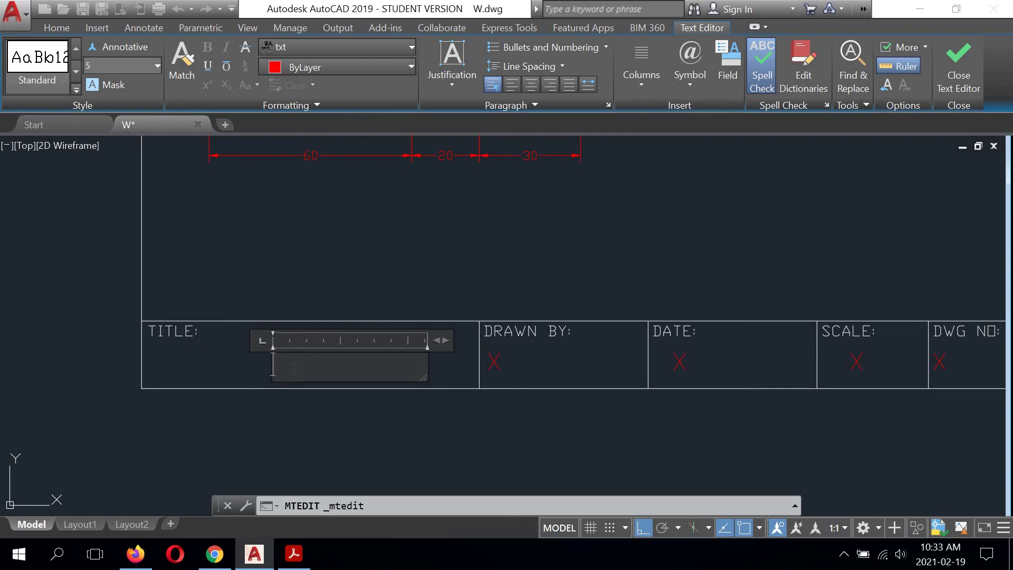
click(321, 417)
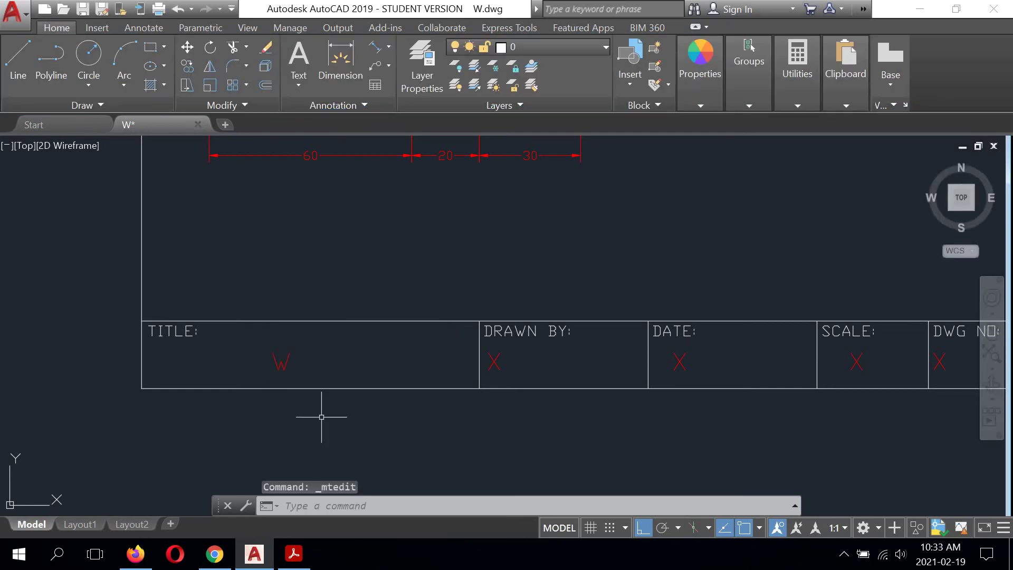
Replace the placeholder X in the title block's DRAWN BY cell with the drafter's name
middle_drag(395, 412, 227, 410)
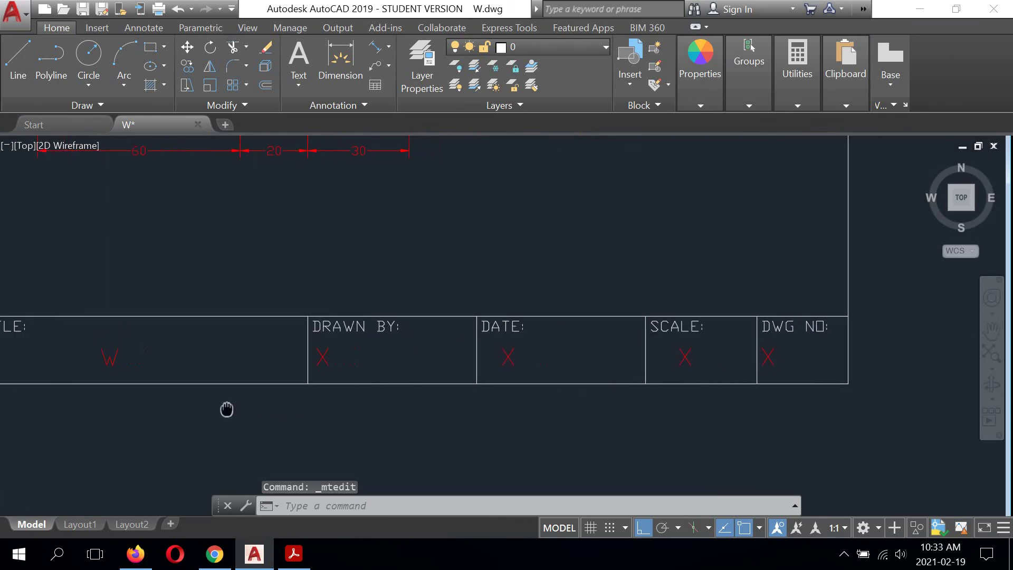
double_click(324, 356)
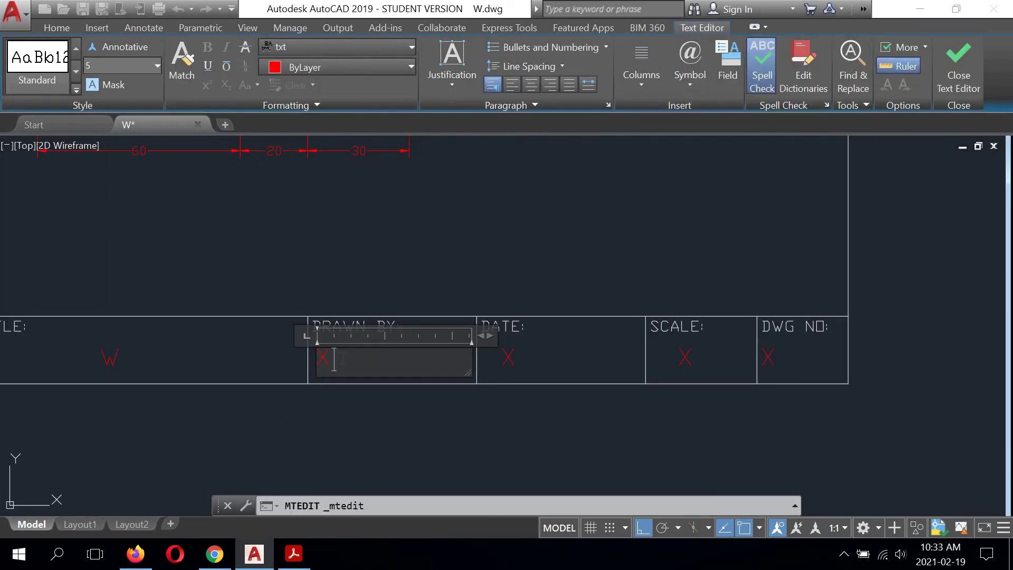
key(BackSpace)
text(K. LEMIEUX)
click(389, 445)
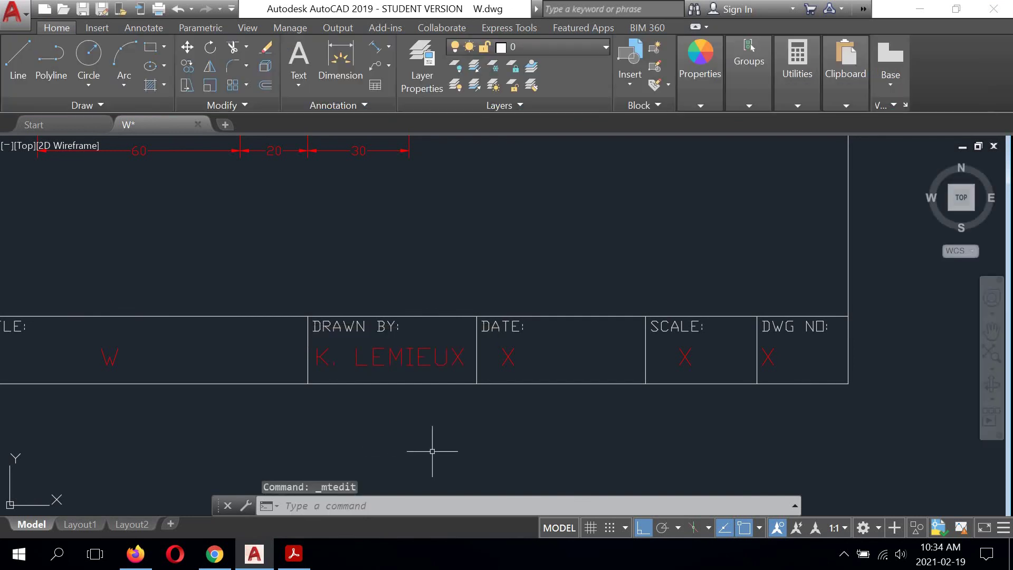
Replace the placeholder X in the title block's DATE cell with 02/19/21
middle_drag(430, 445, 344, 428)
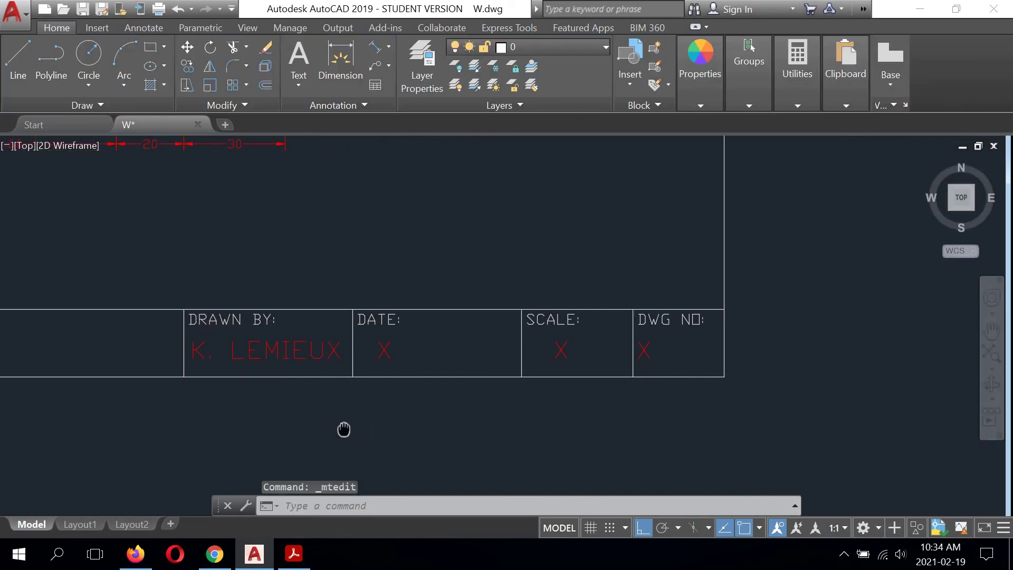
double_click(385, 350)
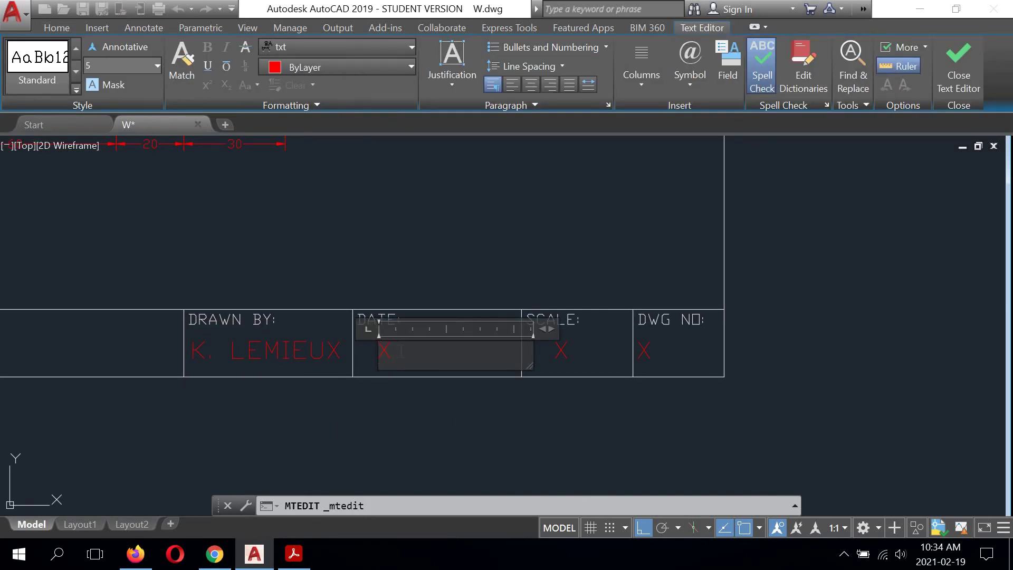
key(BackSpace)
text(02/19/21)
click(426, 423)
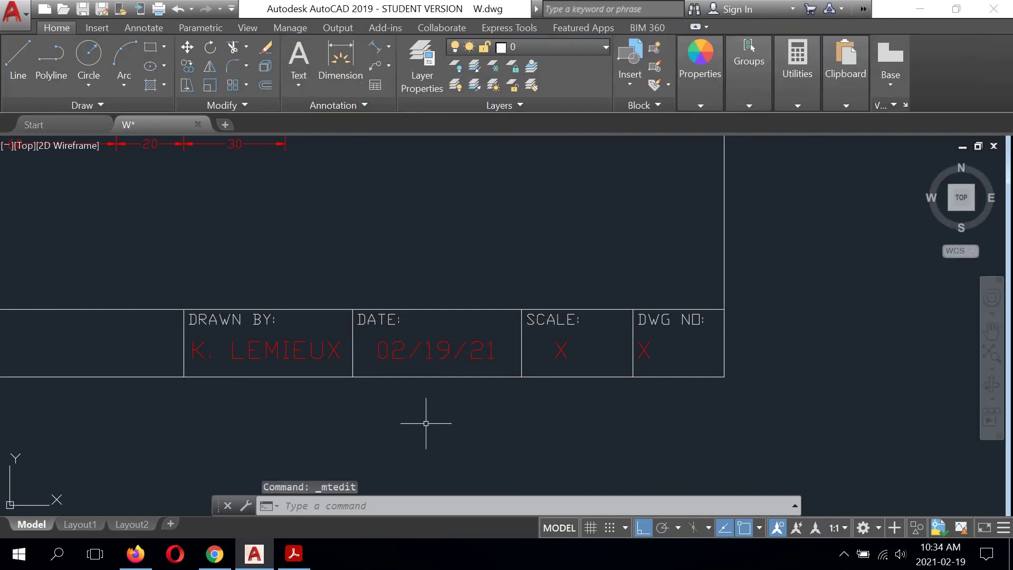
Replace the placeholder X in the title block's SCALE cell with 1:1
middle_drag(529, 420, 502, 409)
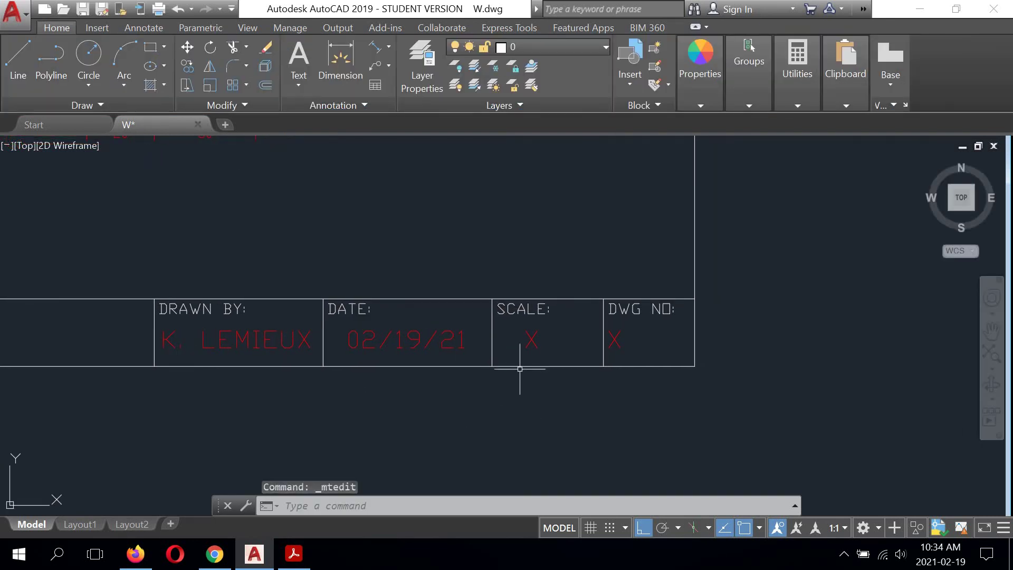
double_click(533, 340)
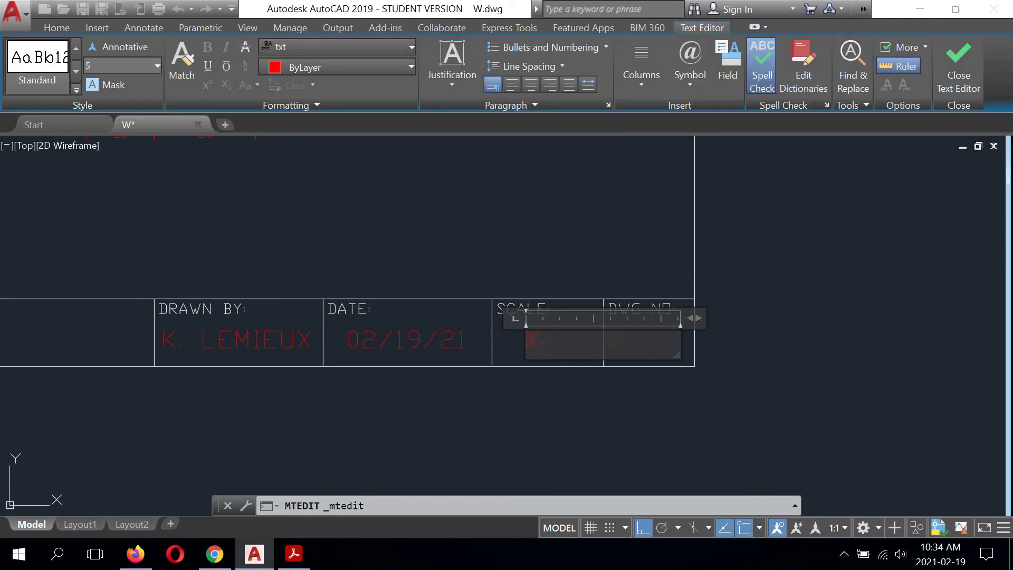
text(1)
text(:1)
click(522, 410)
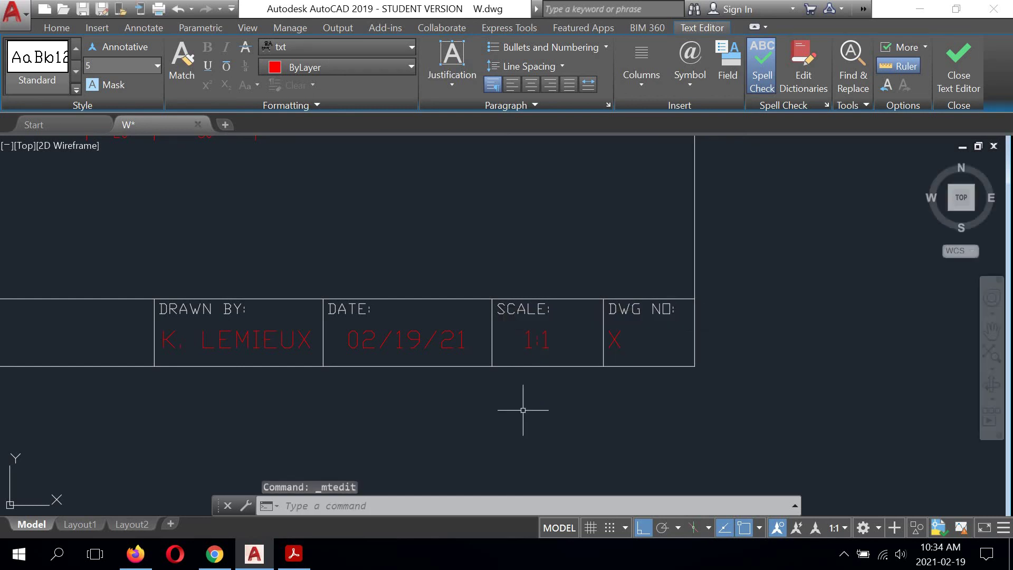
Replace the placeholder X in the title block's DWG NO cell with 101-02
double_click(609, 343)
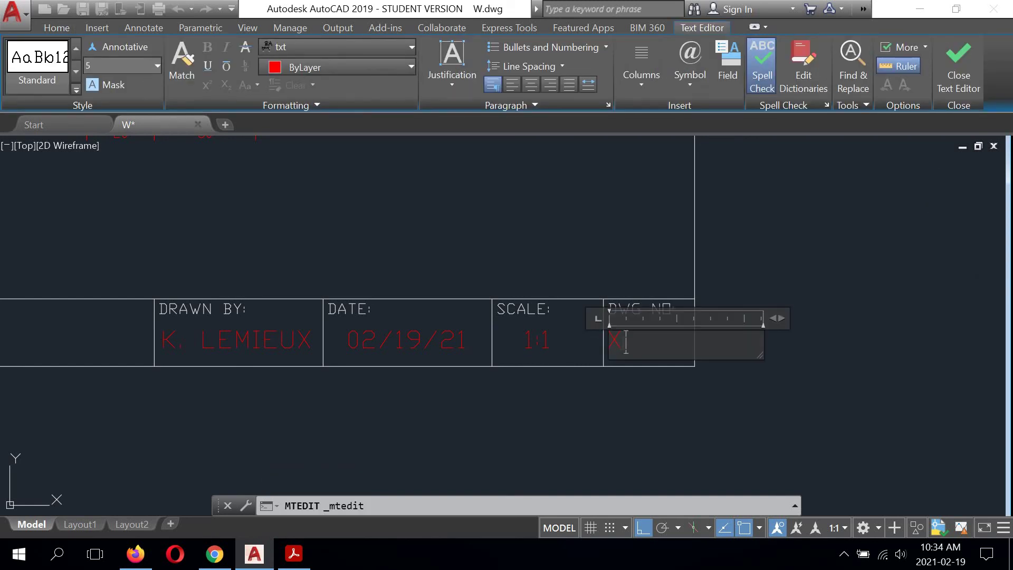
text(101-02)
click(662, 417)
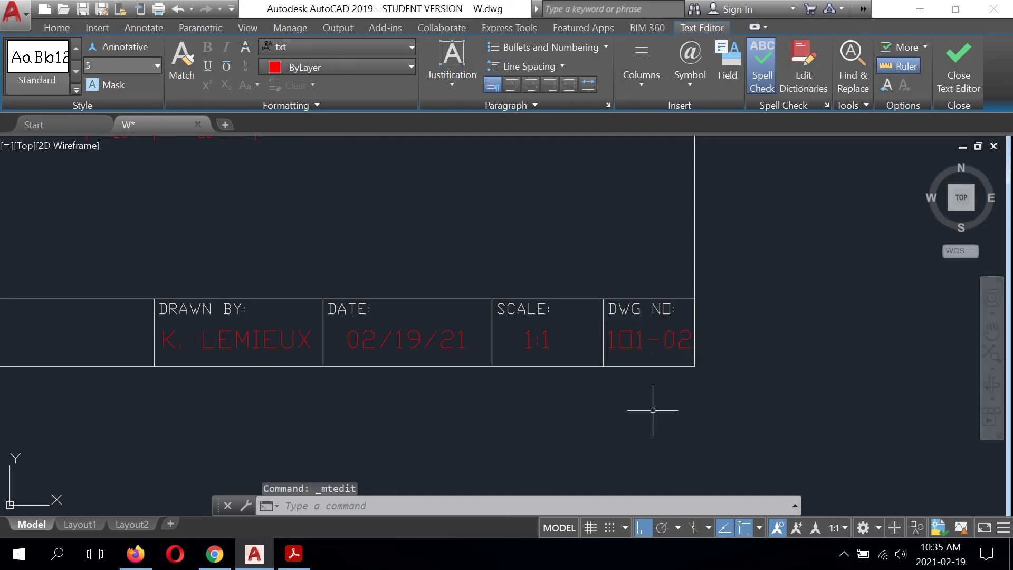
Move the 1:1 scale text about 3 units horizontally to the right, towards the middle of its cell
scroll(606, 317, up, 4)
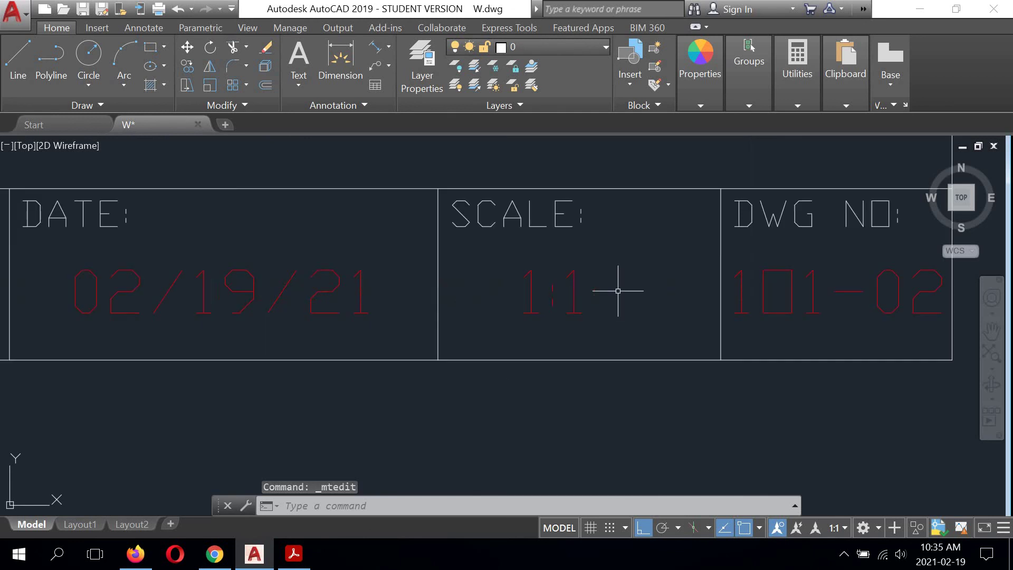
middle_drag(611, 286, 476, 294)
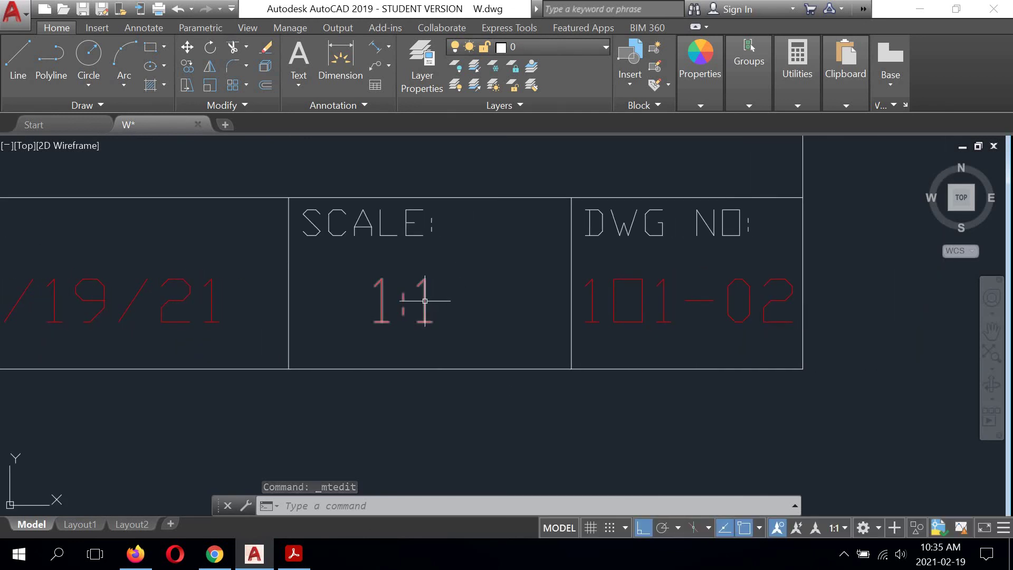
click(420, 296)
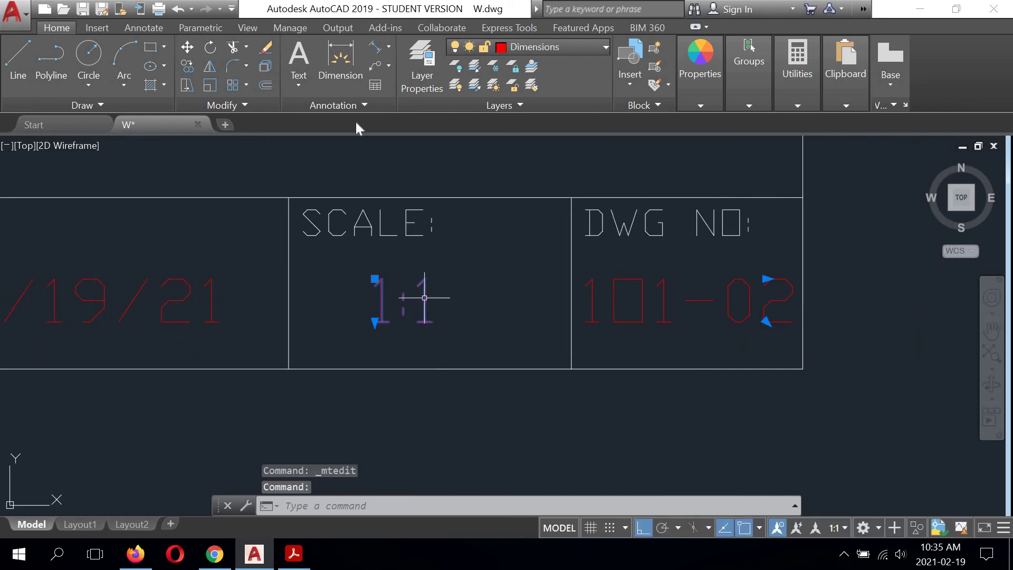
click(187, 48)
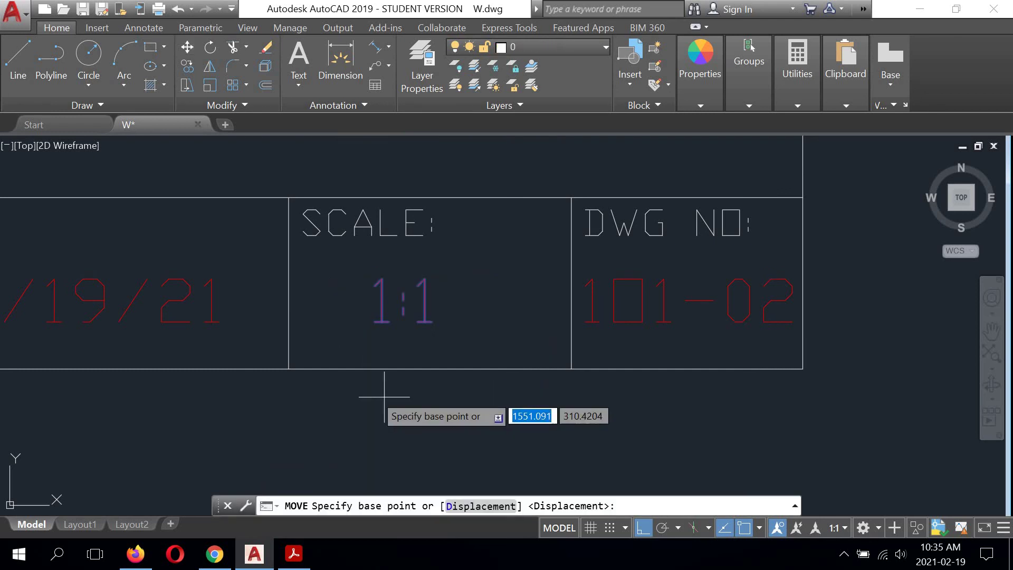
click(416, 410)
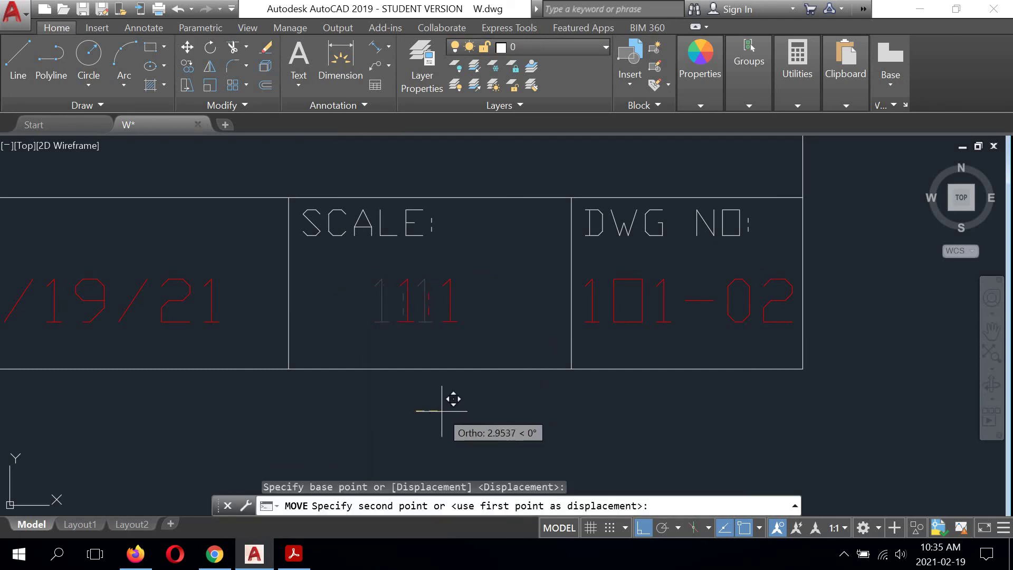
click(441, 409)
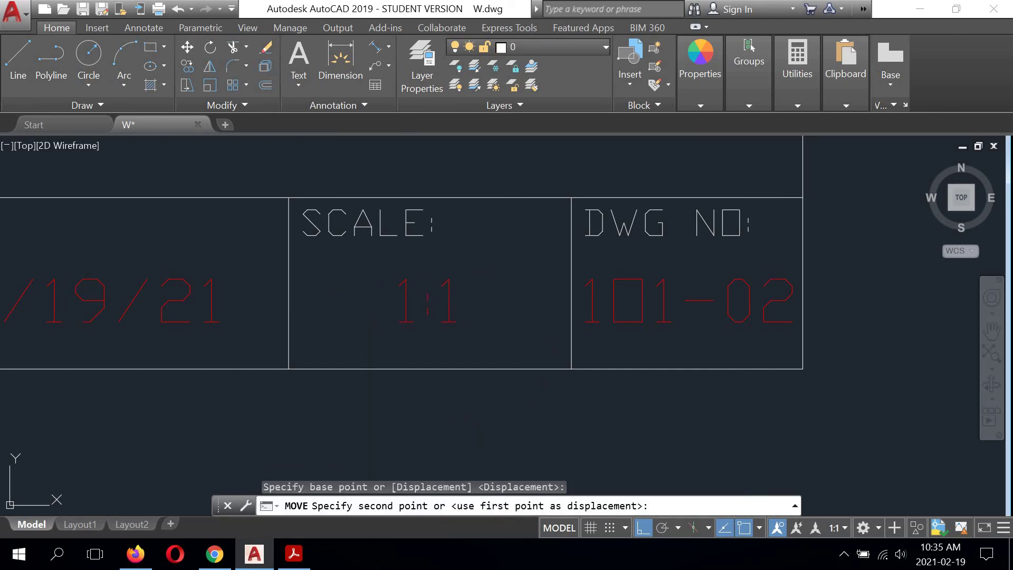
Move the drafter's name about 0.5 units horizontally to the right within the DRAWN BY cell
scroll(429, 214, down, 5)
mouse_move(248, 272)
middle_down()
mouse_move(515, 270)
mouse_move(449, 272)
middle_up()
scroll(516, 270, up, 5)
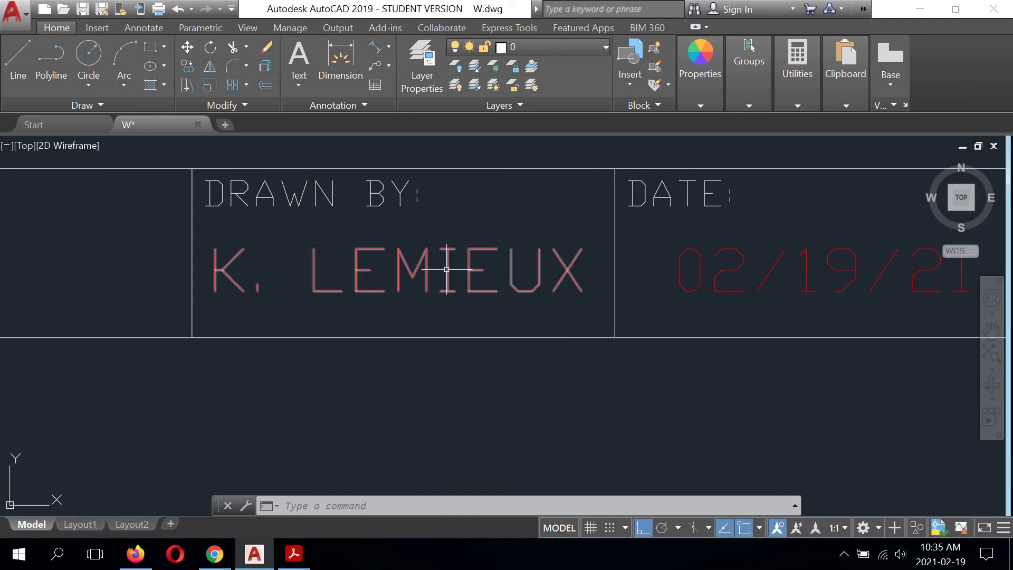
click(447, 269)
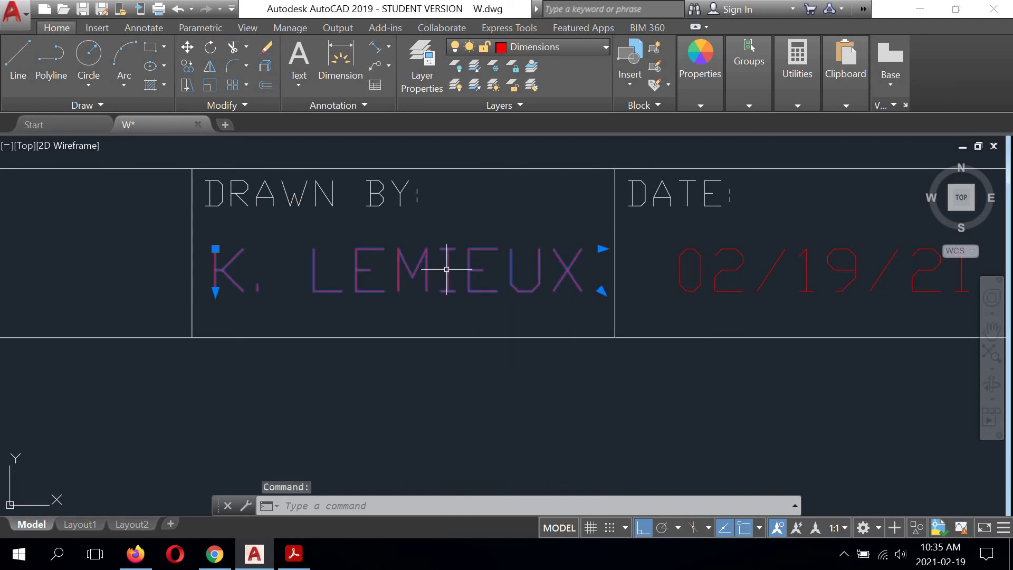
click(187, 47)
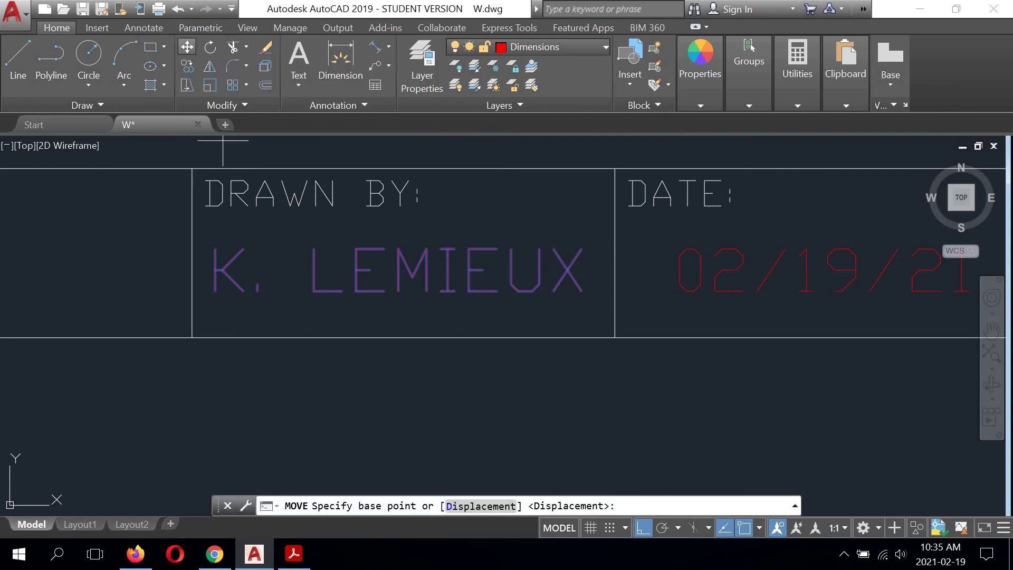
click(407, 279)
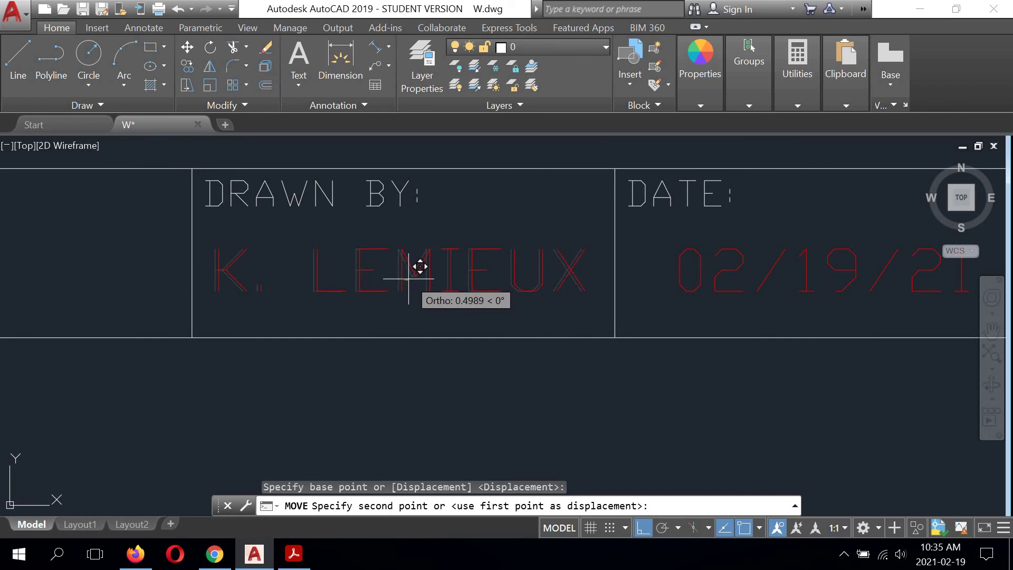
click(409, 279)
Move the title text W about 9.7 units horizontally to the right, towards the middle of the TITLE cell
scroll(407, 295, down, 4)
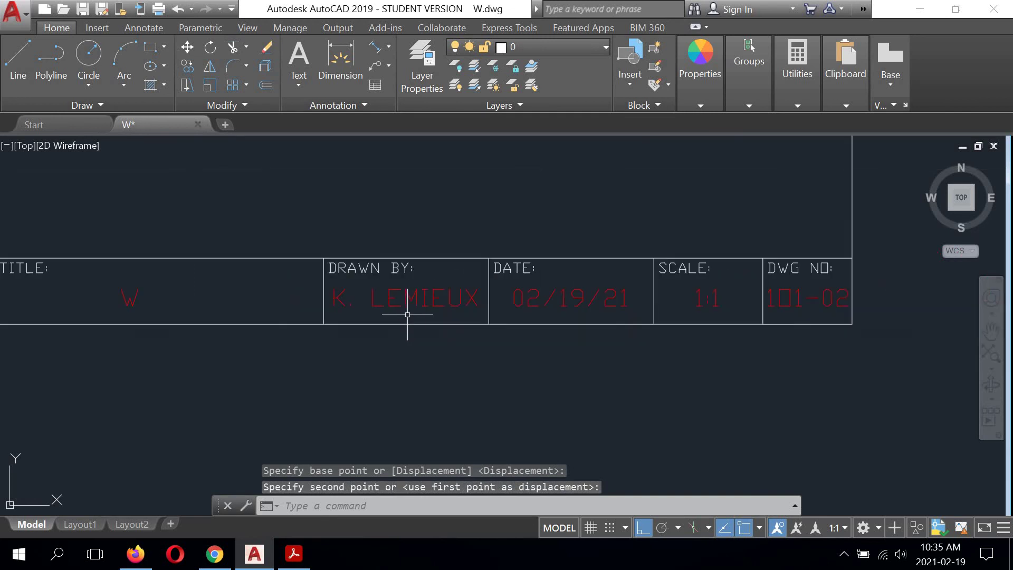
scroll(176, 322, up, 4)
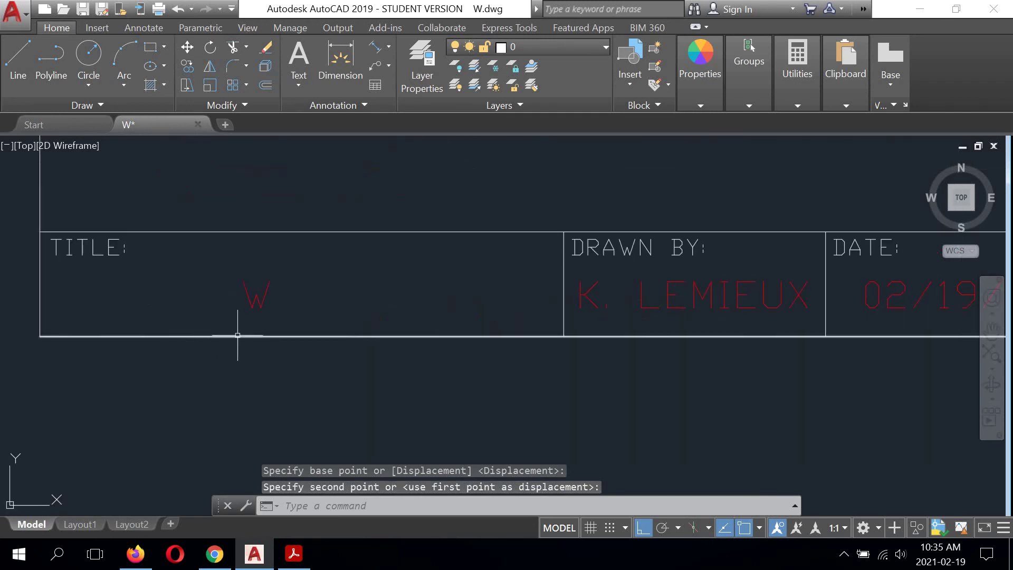
scroll(237, 340, down, 2)
middle_drag(286, 329, 337, 291)
click(312, 269)
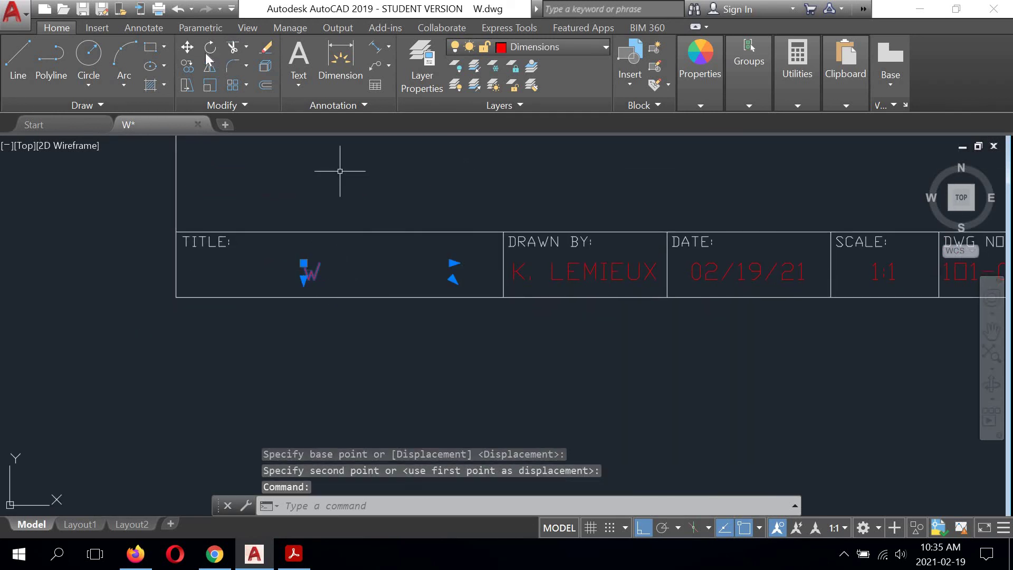
click(187, 49)
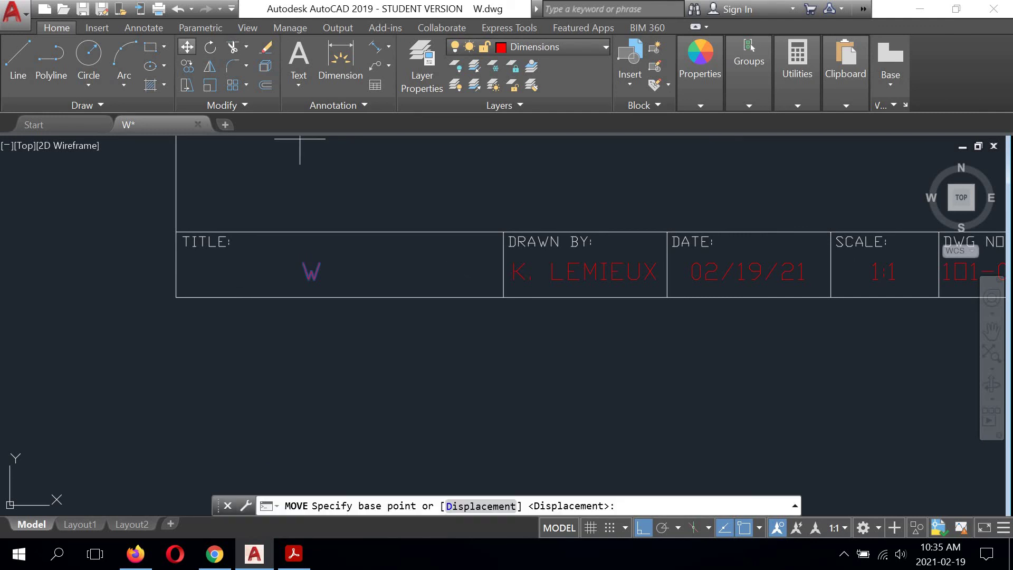
click(425, 398)
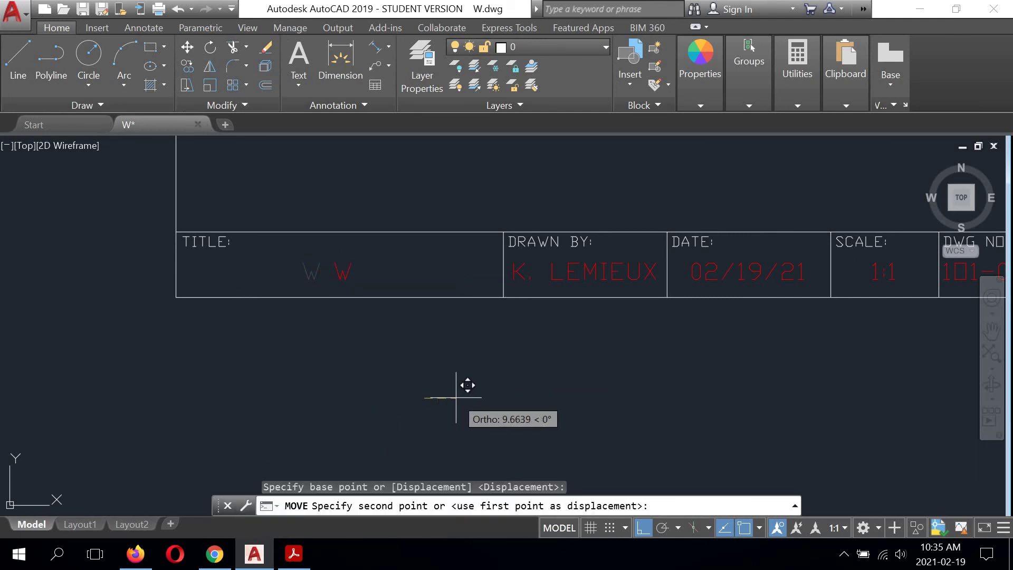
click(456, 398)
Bring the whole drawing sheet into view and save the W drawing under its existing name
scroll(397, 363, down, 3)
mouse_move(463, 362)
middle_down()
mouse_move(389, 362)
mouse_move(384, 392)
mouse_move(451, 450)
middle_up()
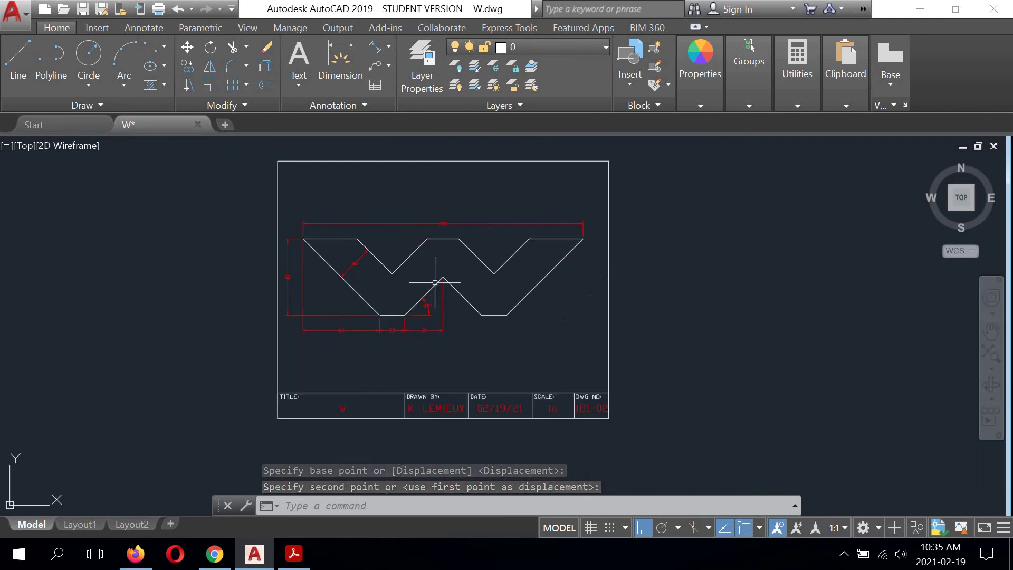
middle_drag(446, 291, 476, 297)
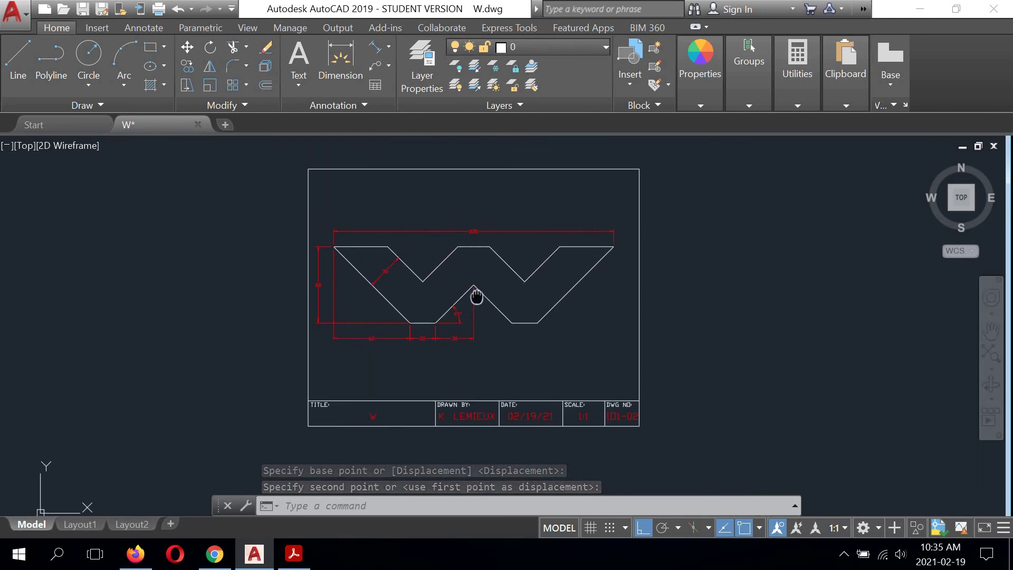
click(84, 9)
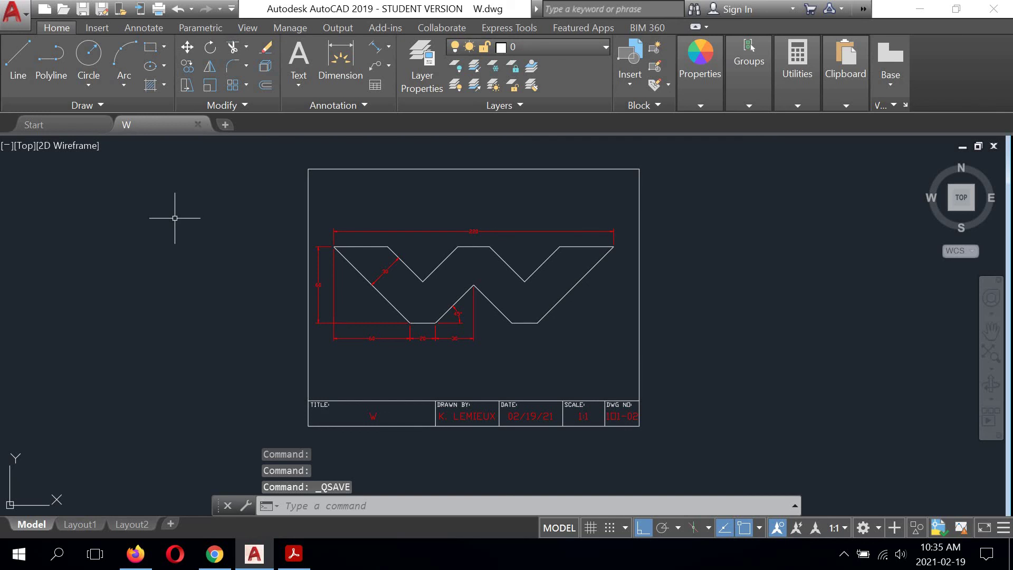